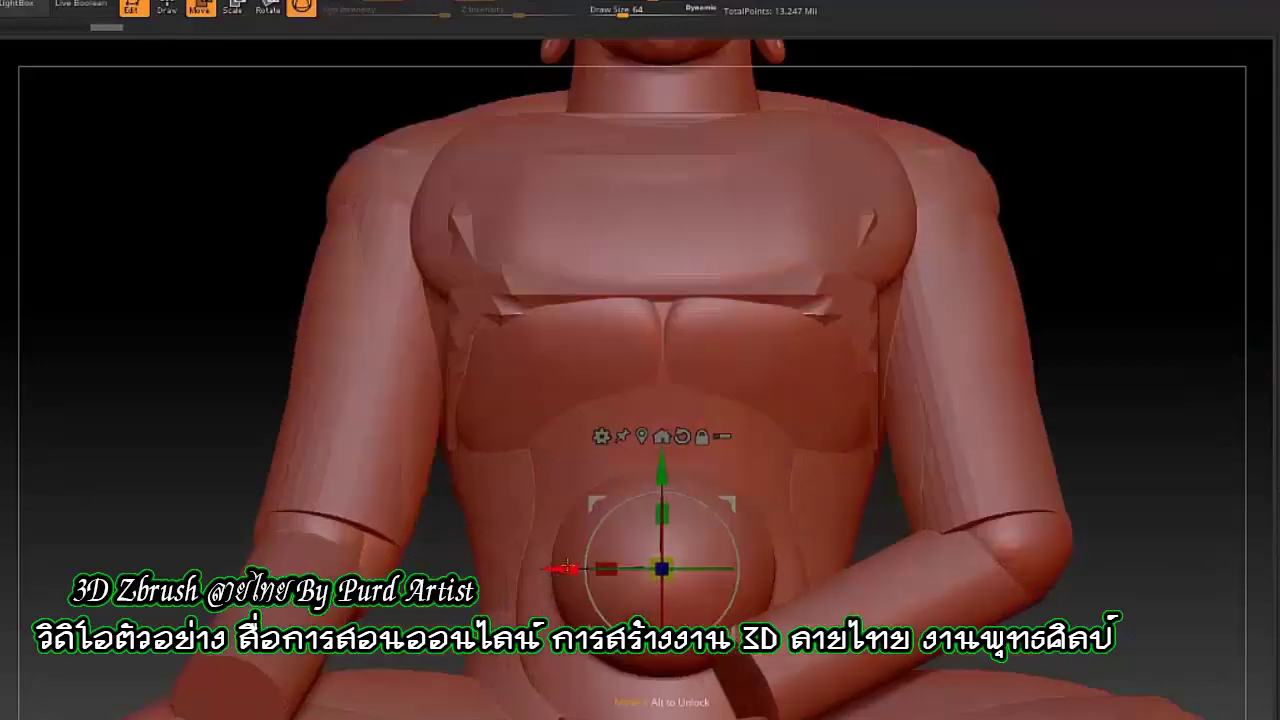
Step: Stretch the belly sphere into an oval beside the first and check it from a three-quarter view
mouse_move(566, 568)
left_mouse_down()
mouse_move(676, 578)
mouse_move(683, 487)
left_mouse_up()
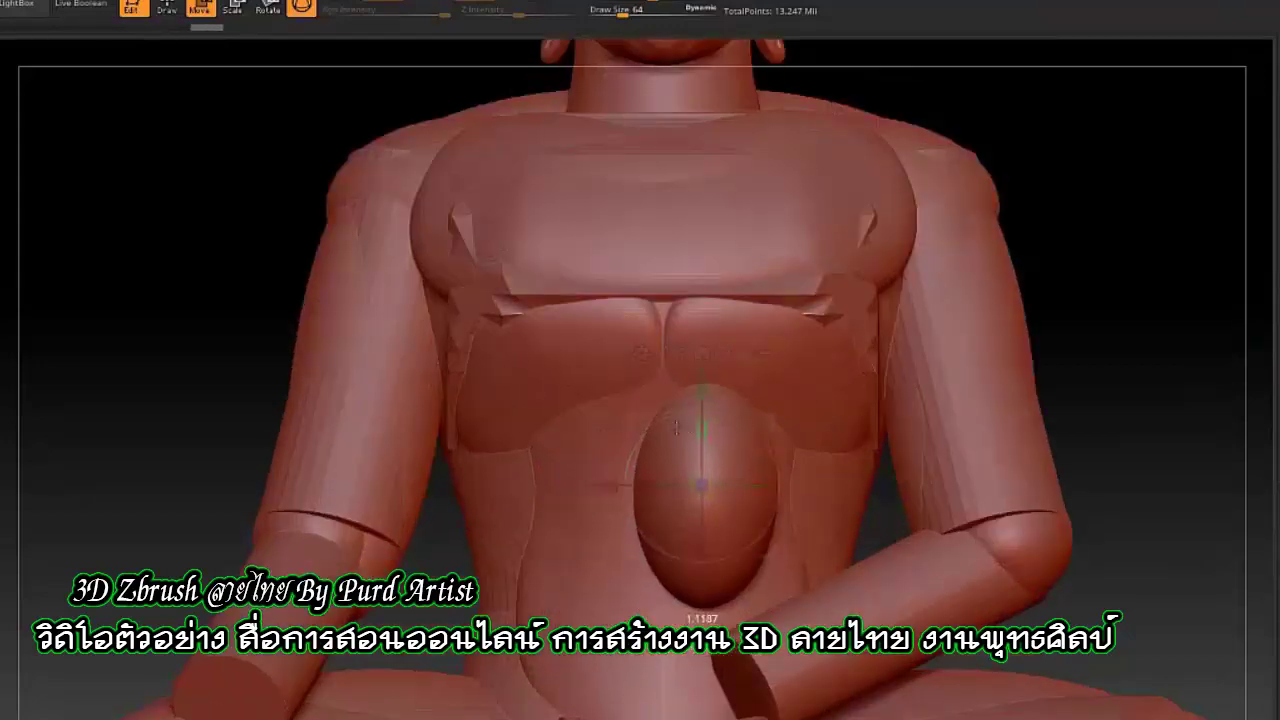
mouse_move(676, 427)
left_mouse_down()
mouse_move(560, 440)
mouse_move(680, 440)
left_mouse_up()
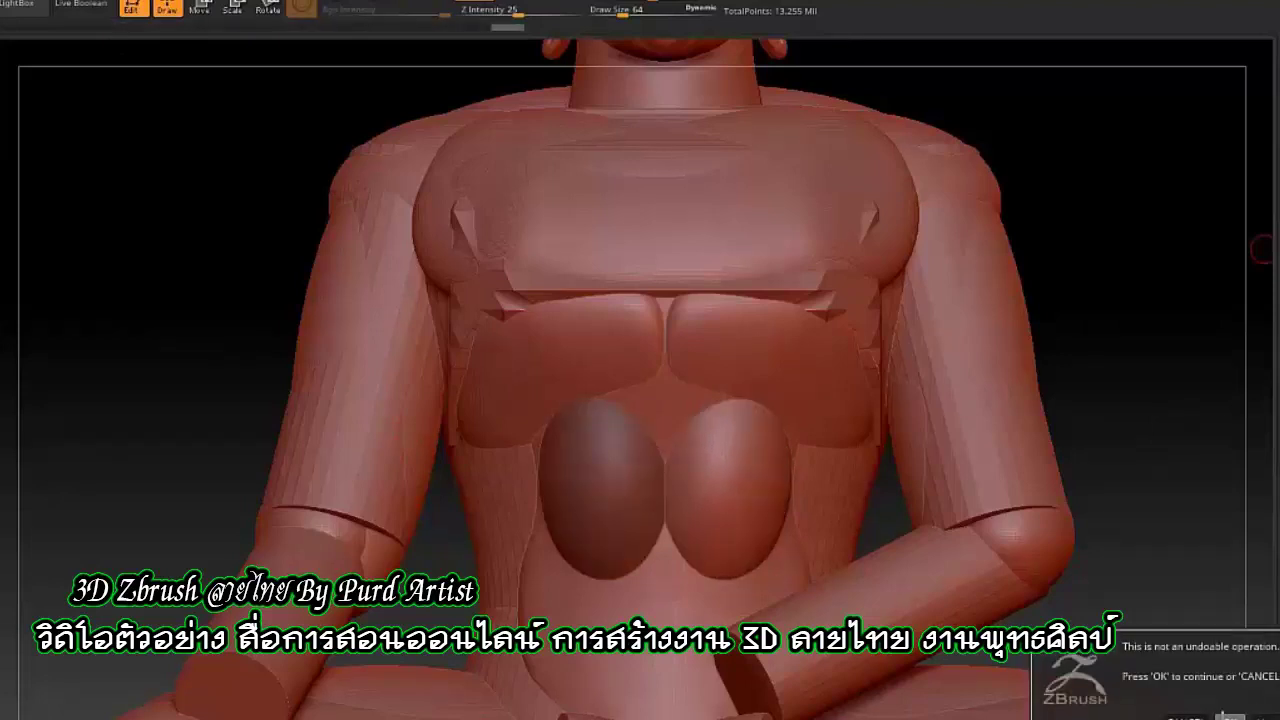
Step: Merge the first arm's upper arm and forearm into one piece, confirming the not-undoable prompt
key("w")
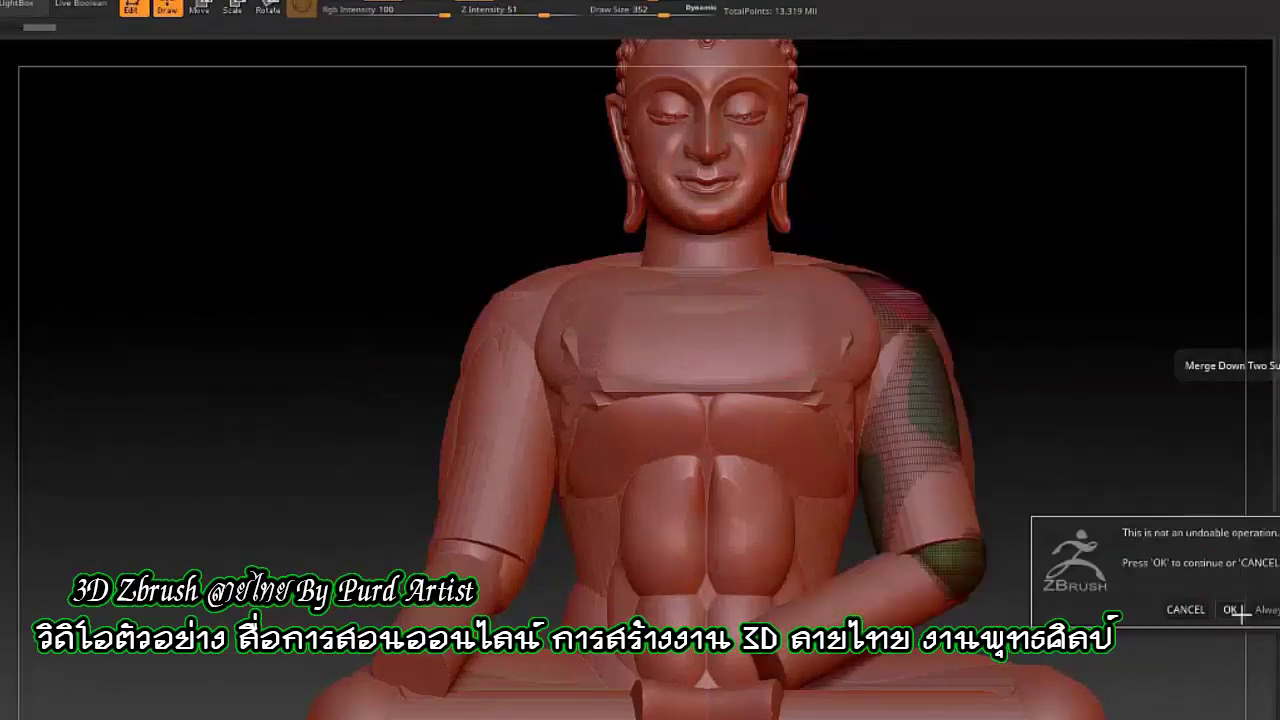
left_click(1236, 610)
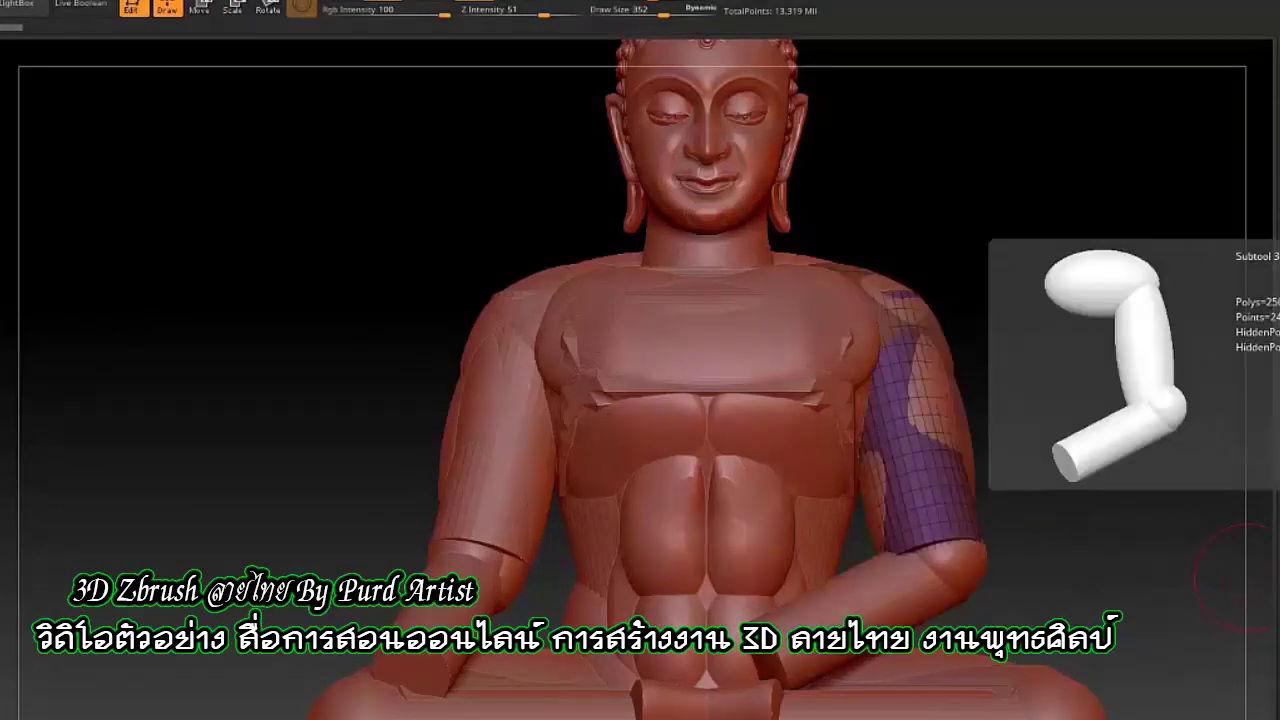
left_click_drag(1051, 294, 1009, 289)
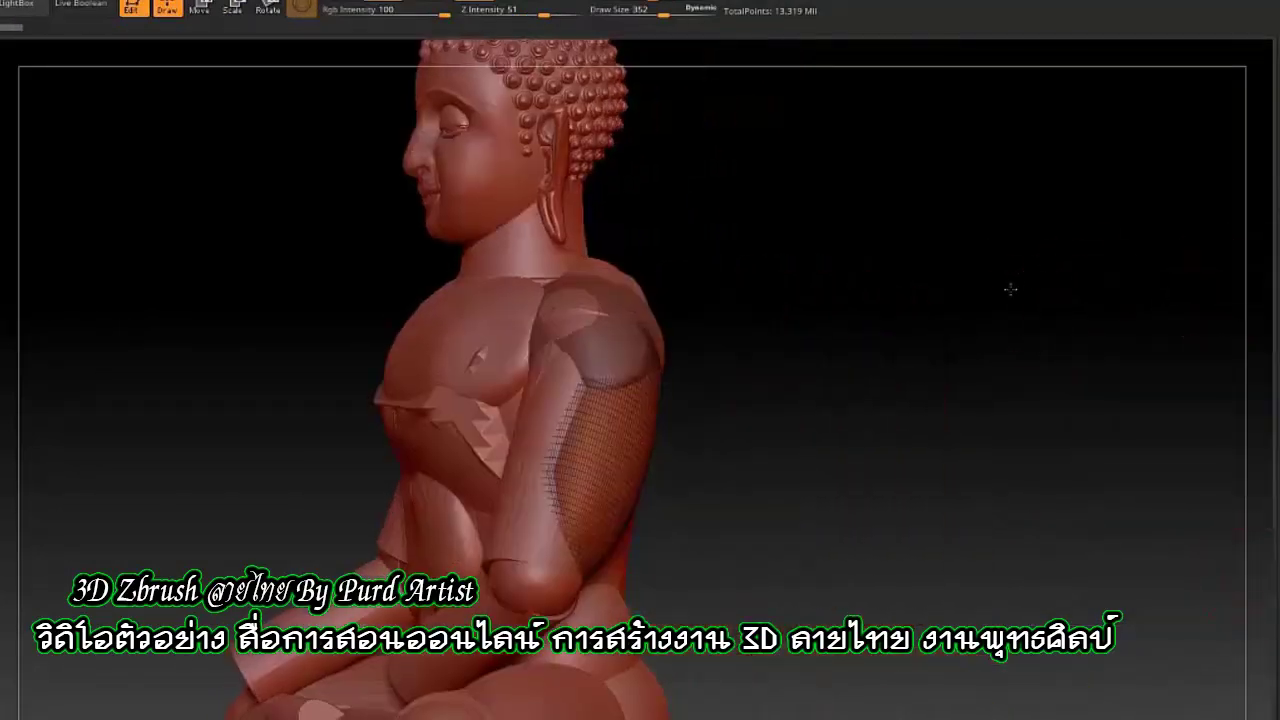
left_click(1200, 603)
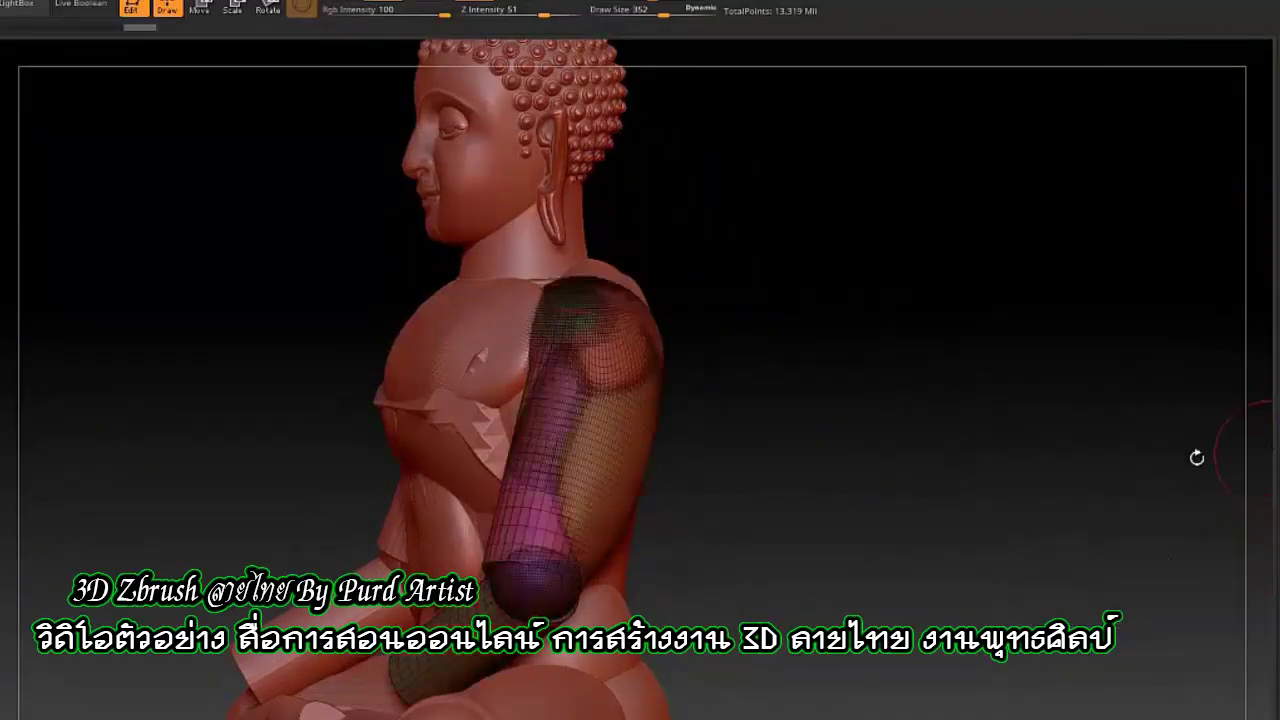
left_click_drag(1197, 451, 1092, 440)
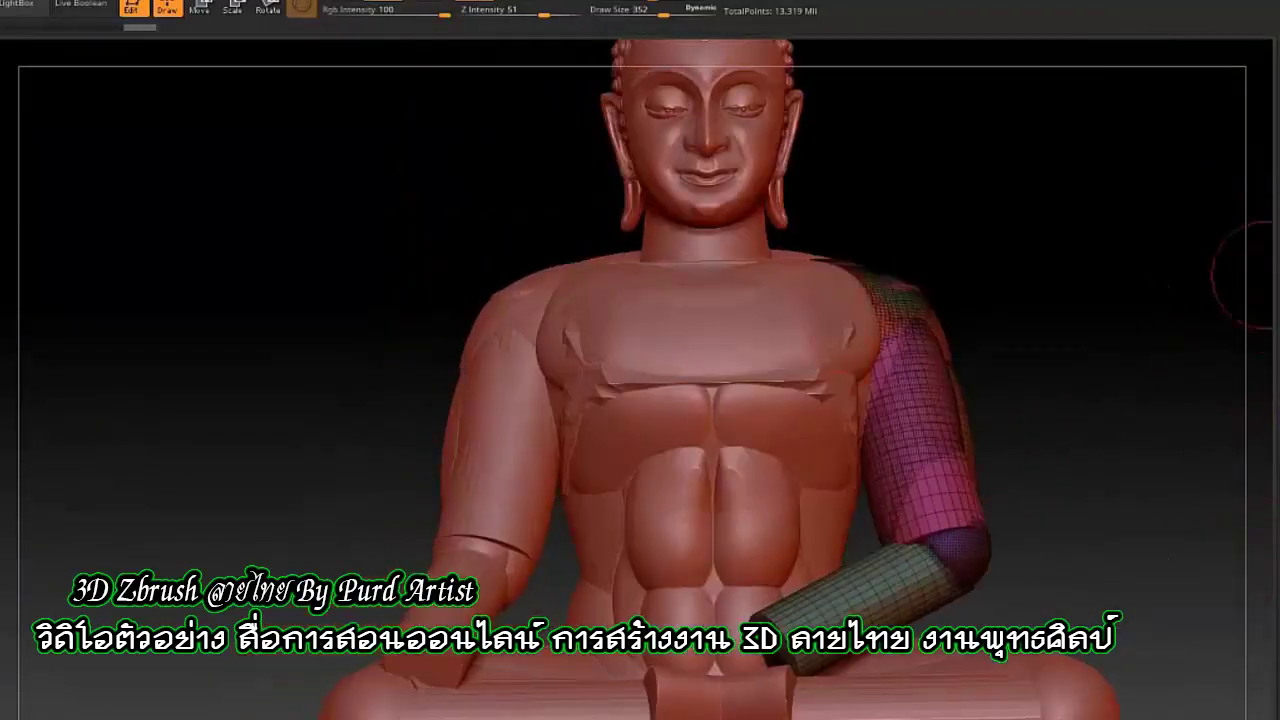
Step: Select the other arm piece, check it from the side, and pick an ellipsoid from Insert Mesh
left_click(1262, 250)
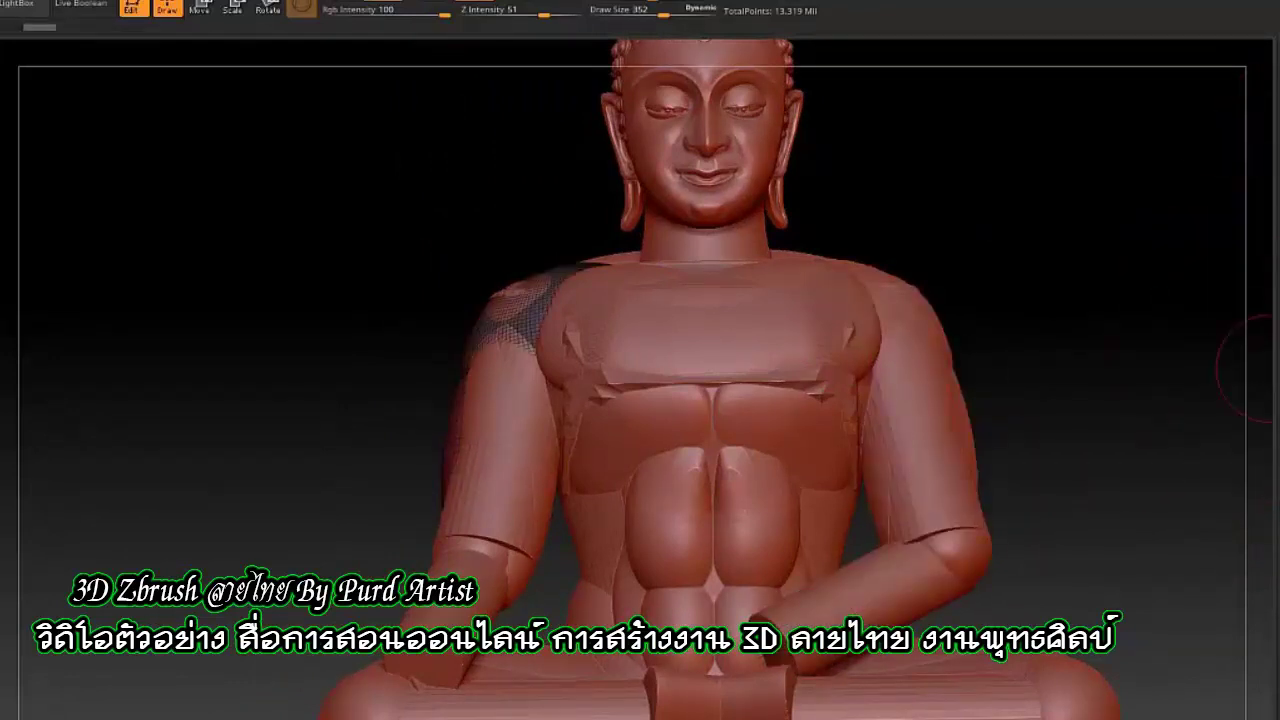
left_click(1262, 560)
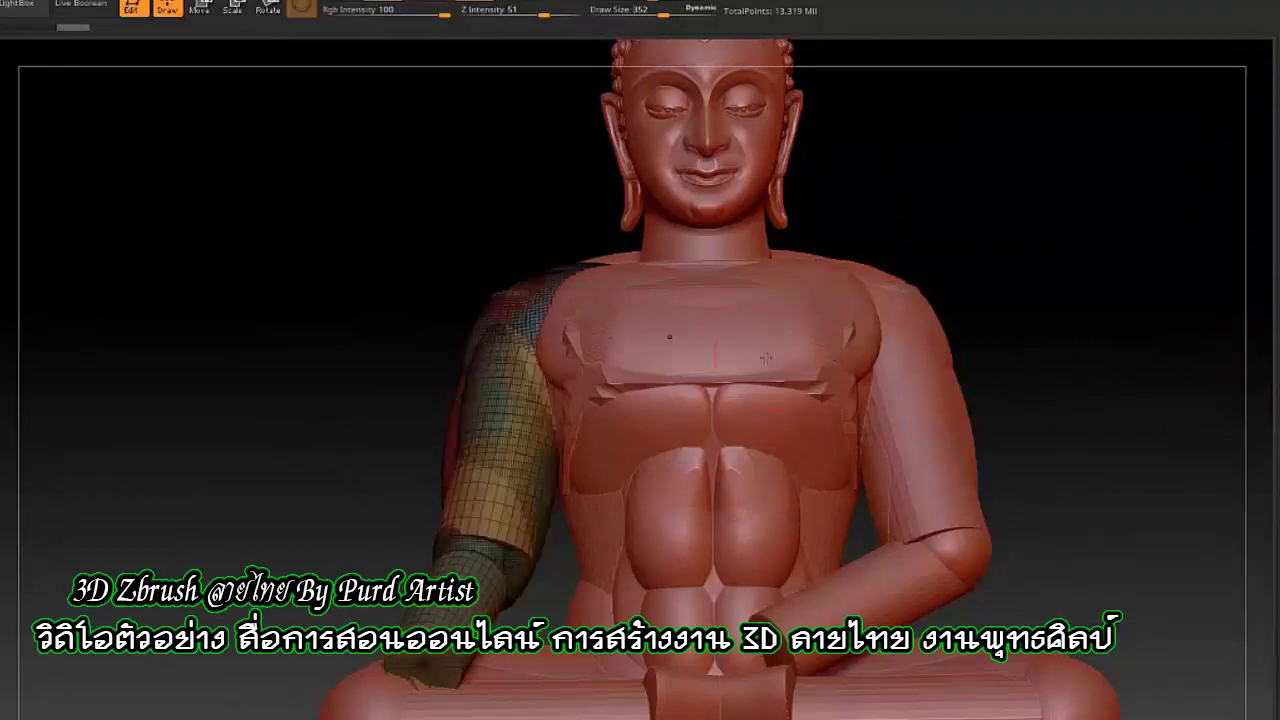
left_click_drag(1200, 450, 1000, 450)
left_click_drag(150, 350, 343, 351)
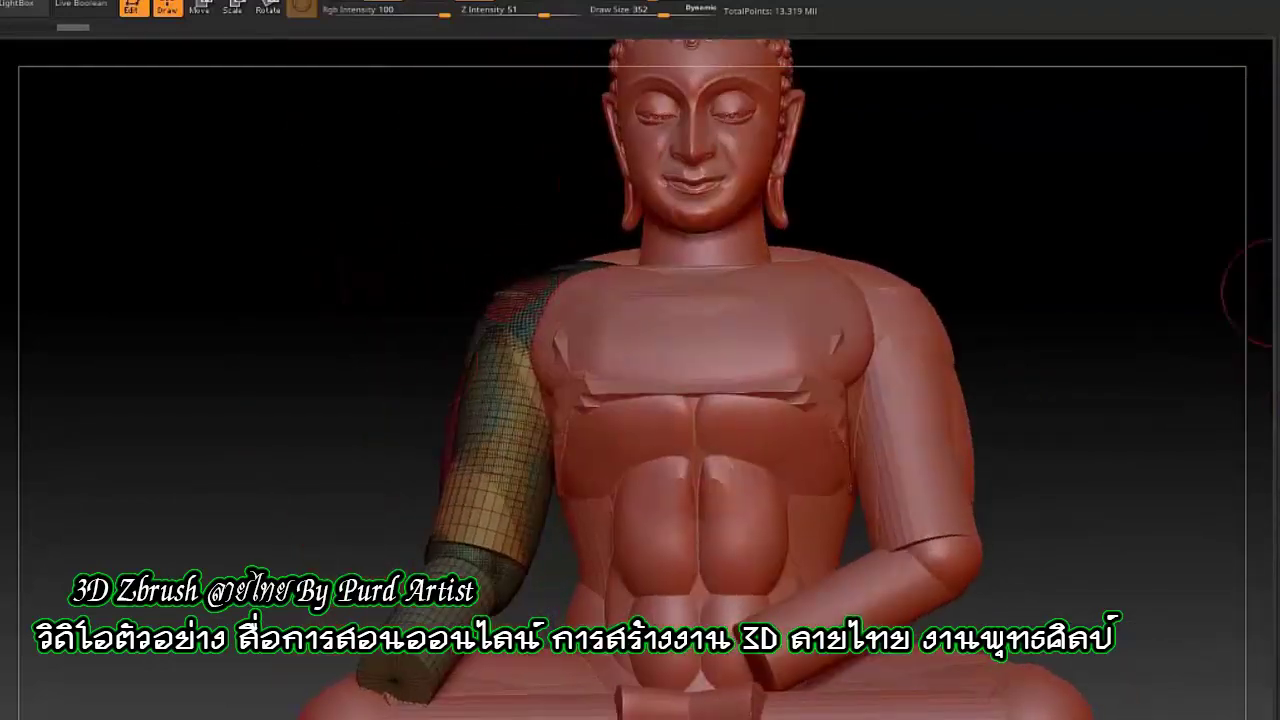
left_click(1262, 292)
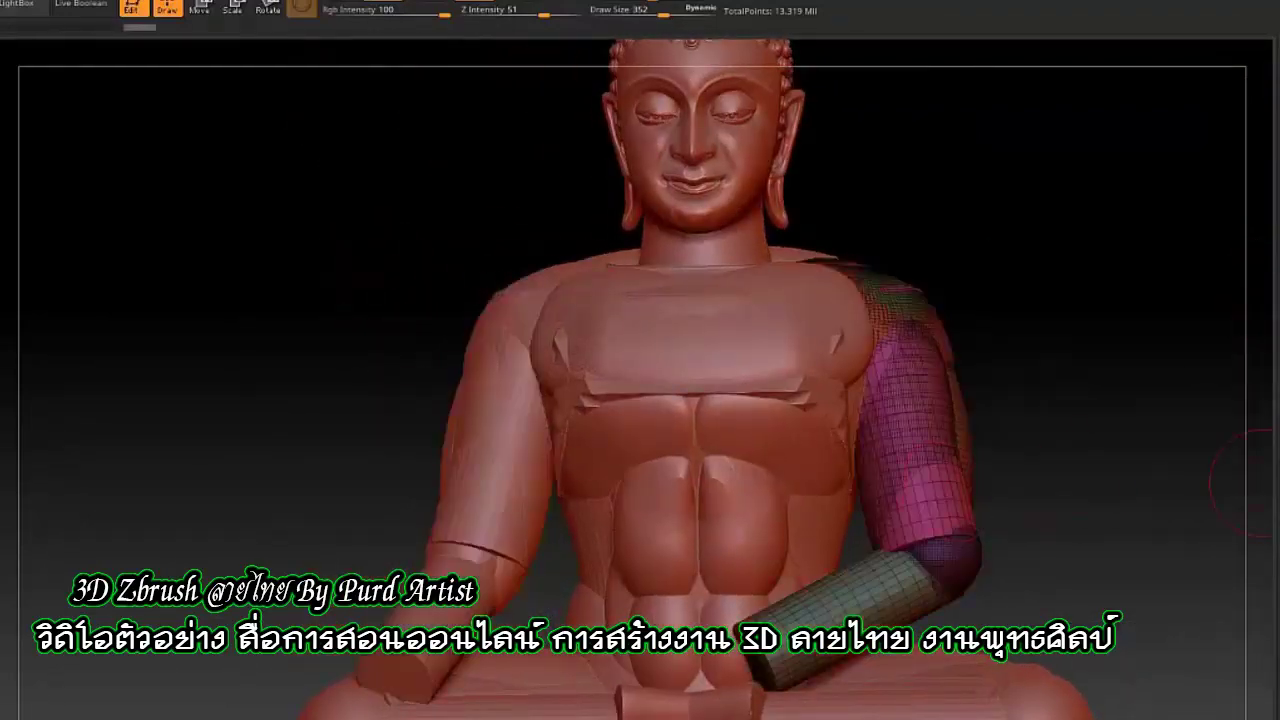
left_click(1026, 544)
left_click(199, 8)
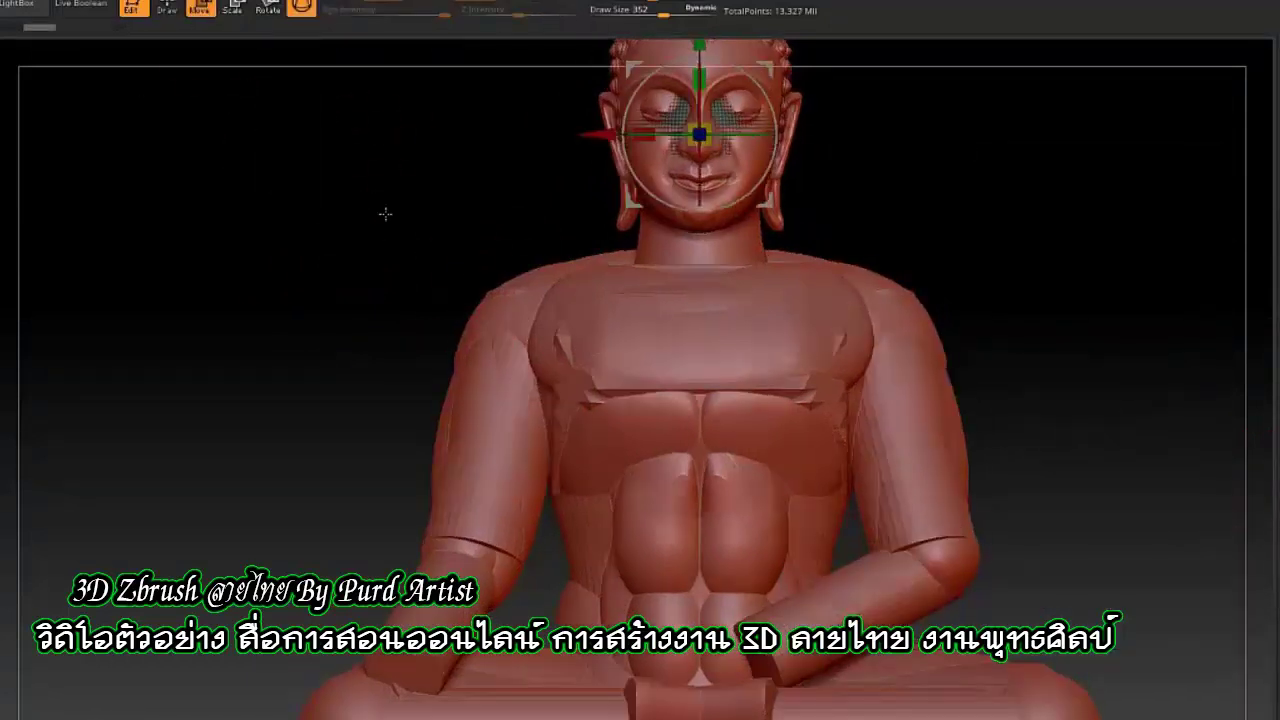
Step: Drag out the new ellipsoid beside the hand, return to Draw and orbit to view the chest
mouse_move(975, 525)
left_mouse_down()
mouse_move(1054, 584)
mouse_move(958, 568)
mouse_move(986, 606)
mouse_move(940, 560)
mouse_move(978, 536)
mouse_move(960, 520)
mouse_move(975, 458)
mouse_move(845, 437)
mouse_move(880, 520)
mouse_move(843, 657)
left_mouse_up()
key("q")
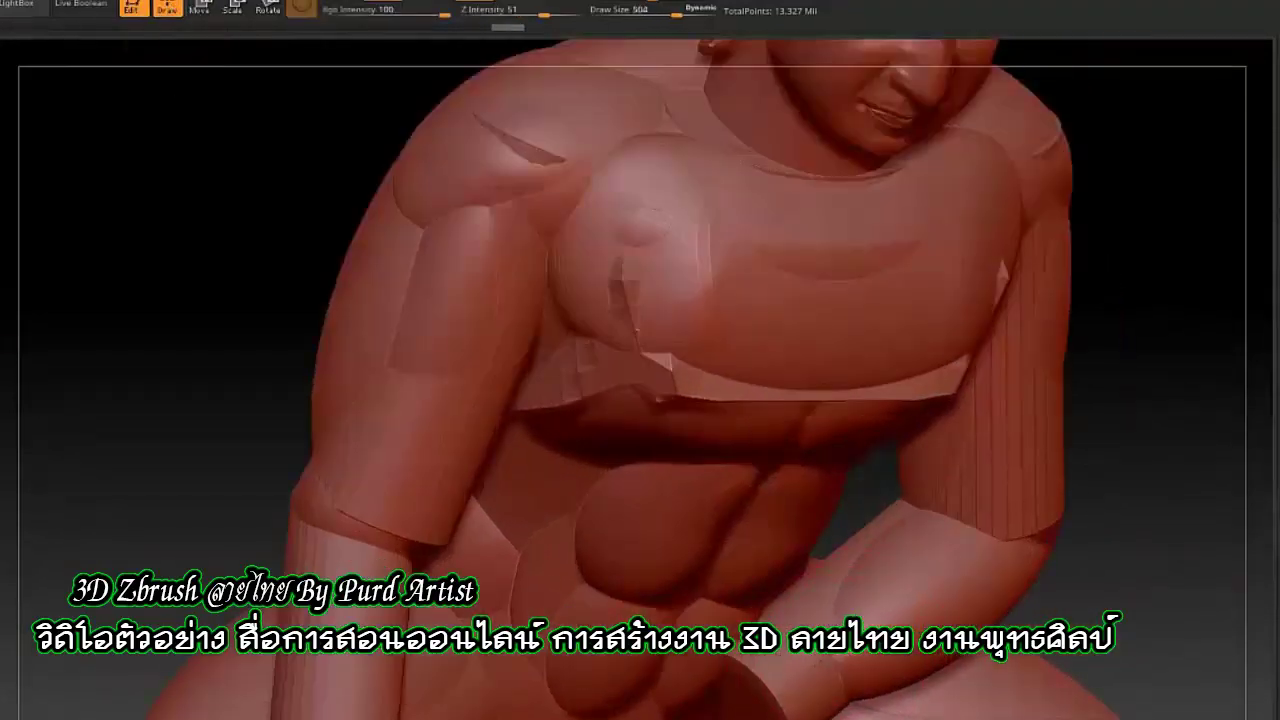
left_click_drag(1115, 552, 805, 663)
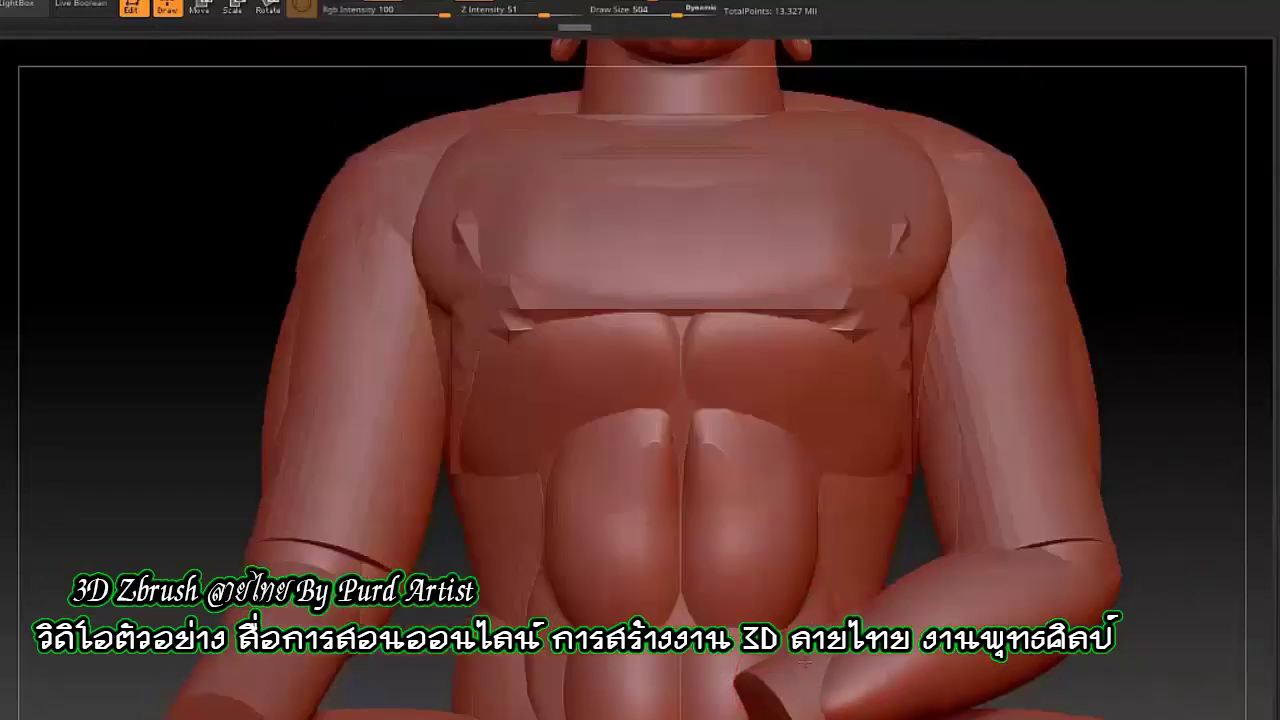
mouse_move(770, 705)
left_mouse_down()
mouse_move(880, 600)
mouse_move(1085, 452)
mouse_move(1018, 594)
left_mouse_up()
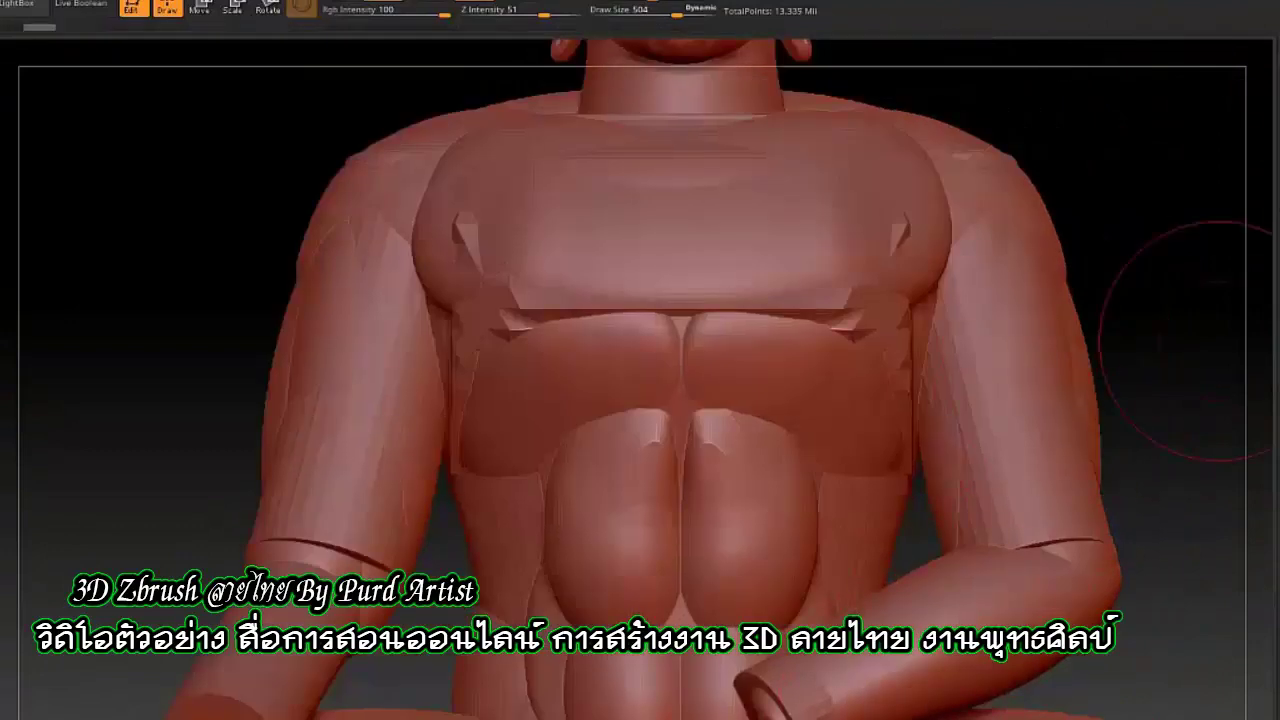
Step: Rotate the lower left forearm down over the knee with the Transpose gizmo, then return to Draw
key("w")
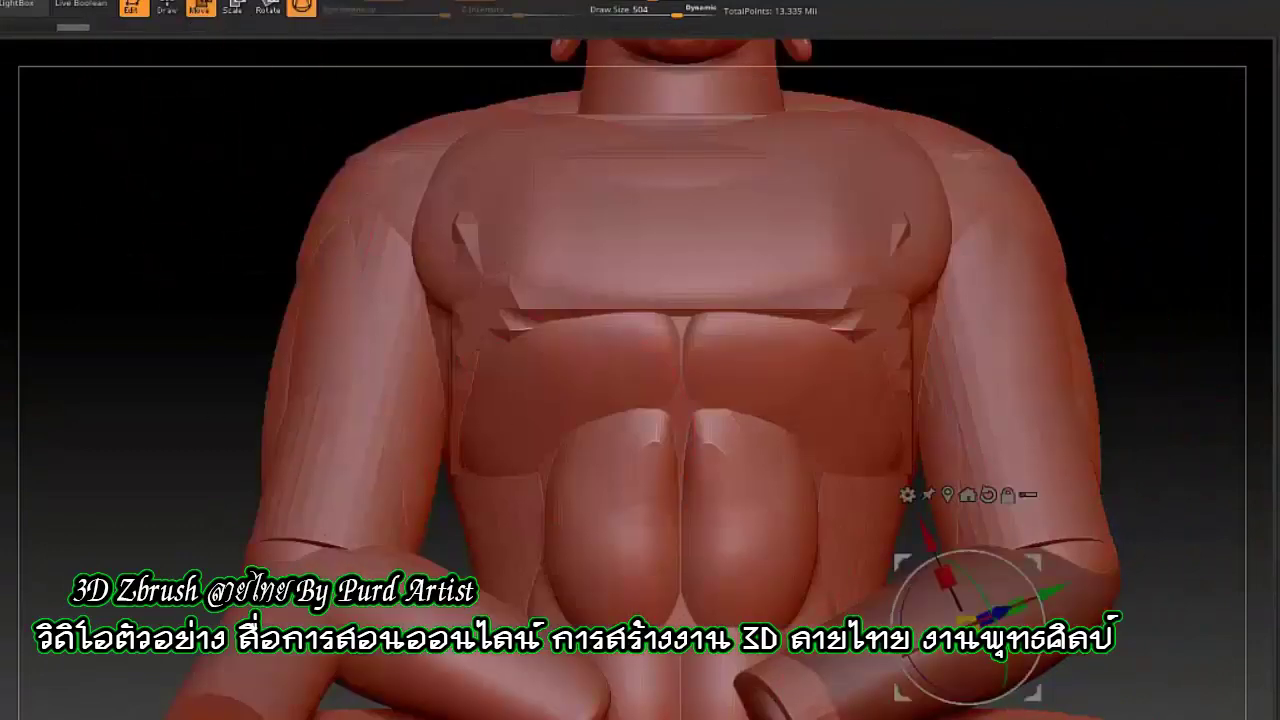
left_click(425, 625)
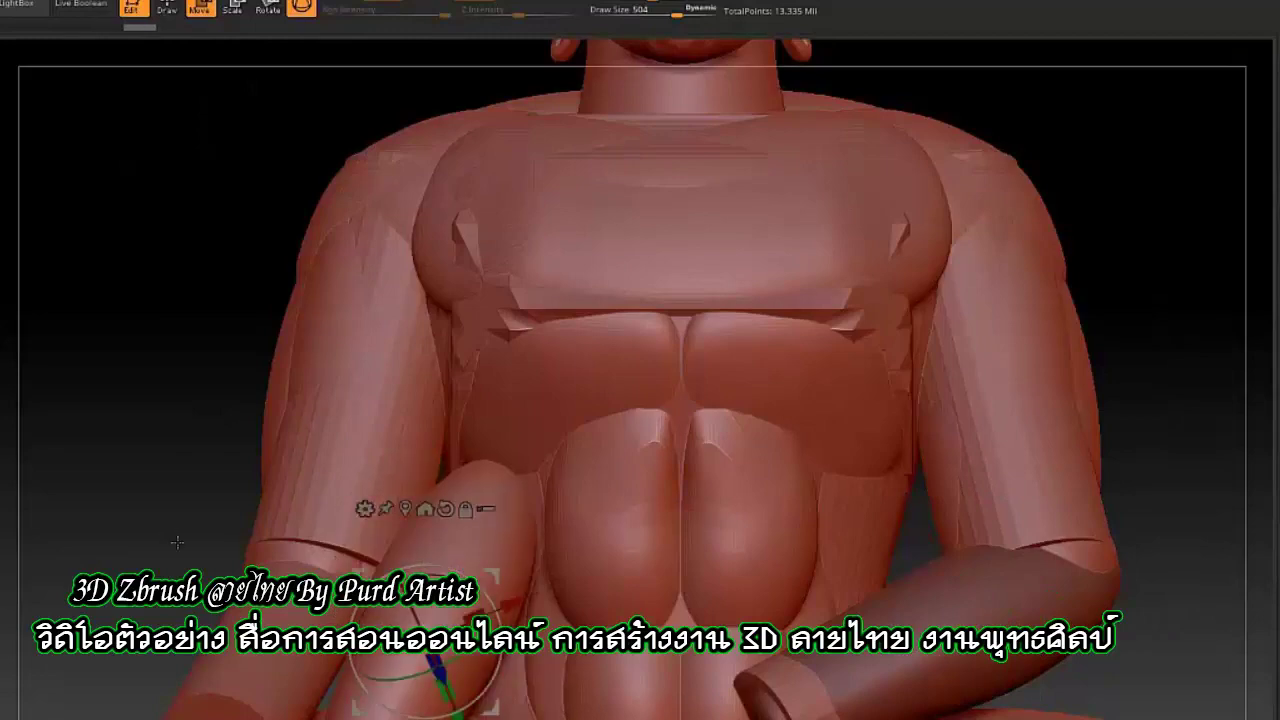
left_click_drag(1150, 350, 1000, 320)
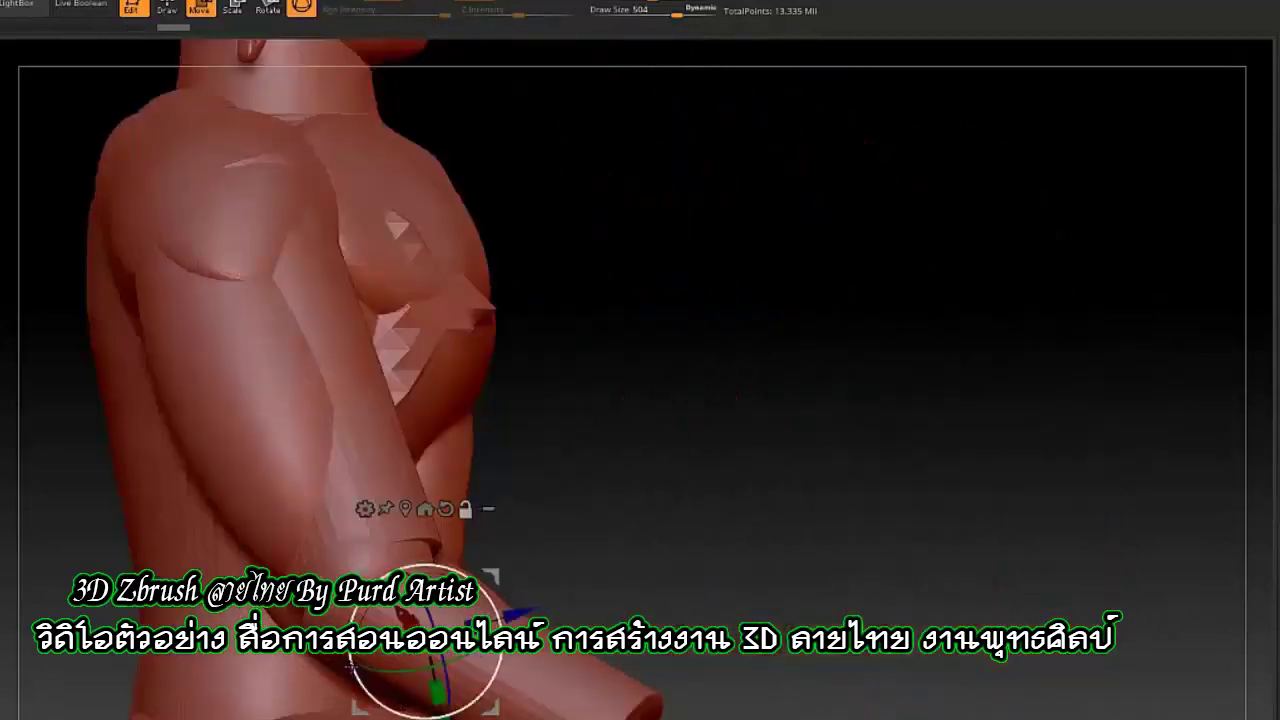
left_click_drag(423, 690, 420, 685)
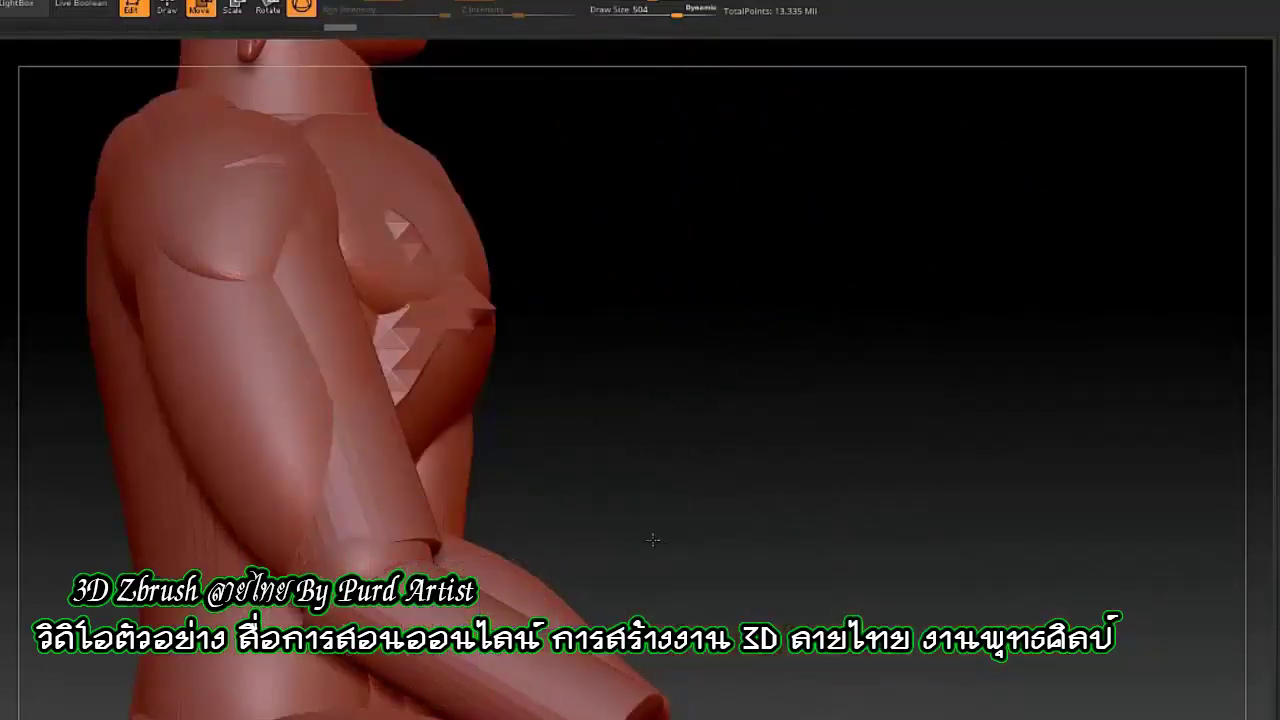
mouse_move(1000, 320)
left_mouse_down()
mouse_move(850, 305)
mouse_move(1000, 320)
left_mouse_up()
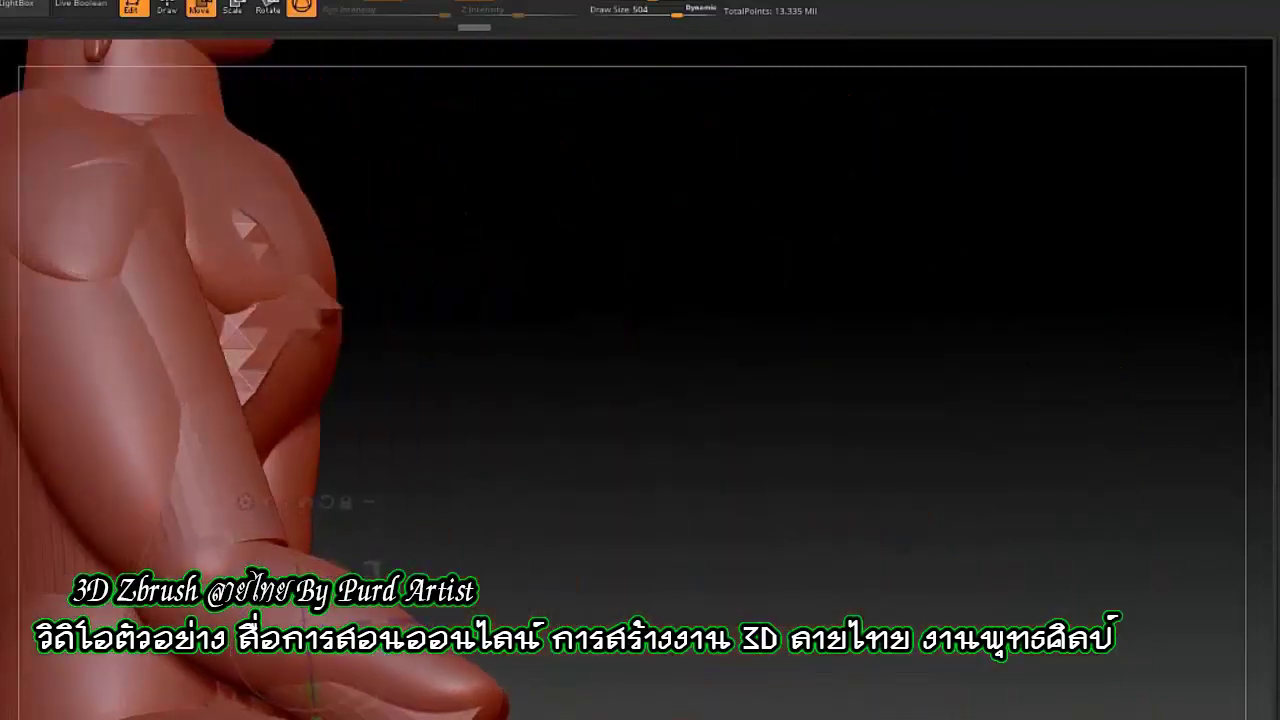
left_click_drag(1000, 320, 600, 300)
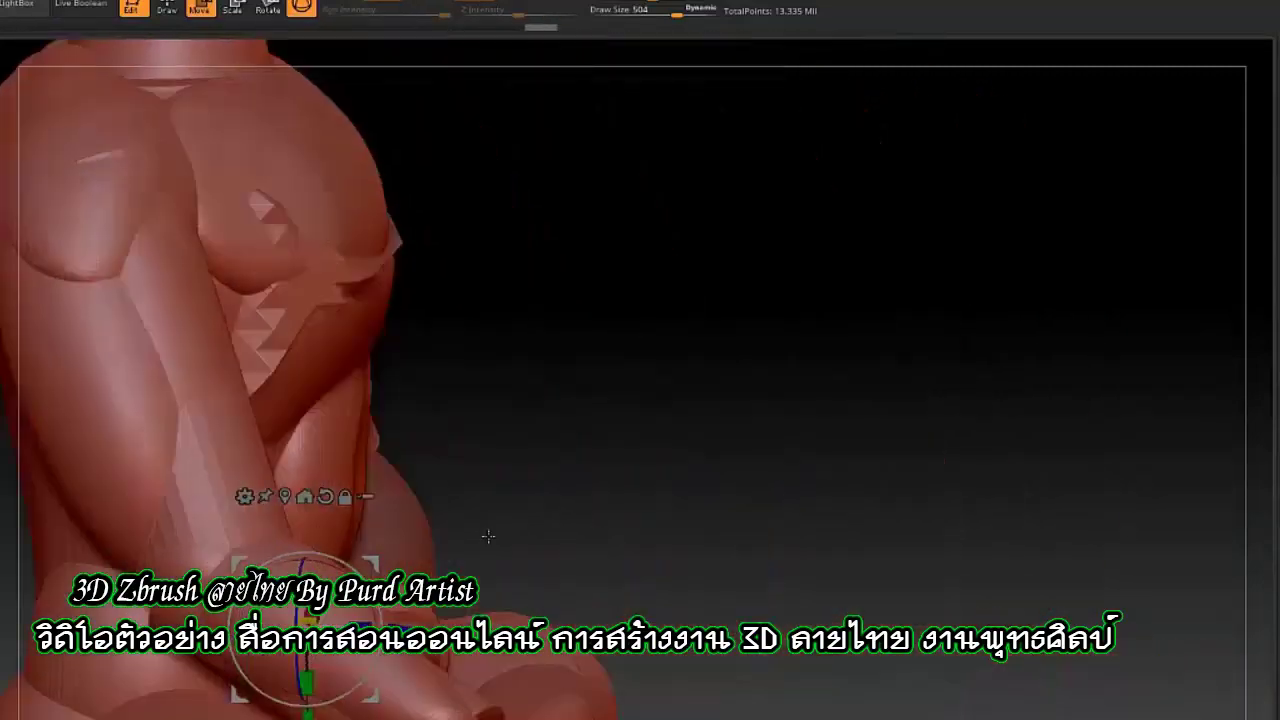
left_click(166, 8)
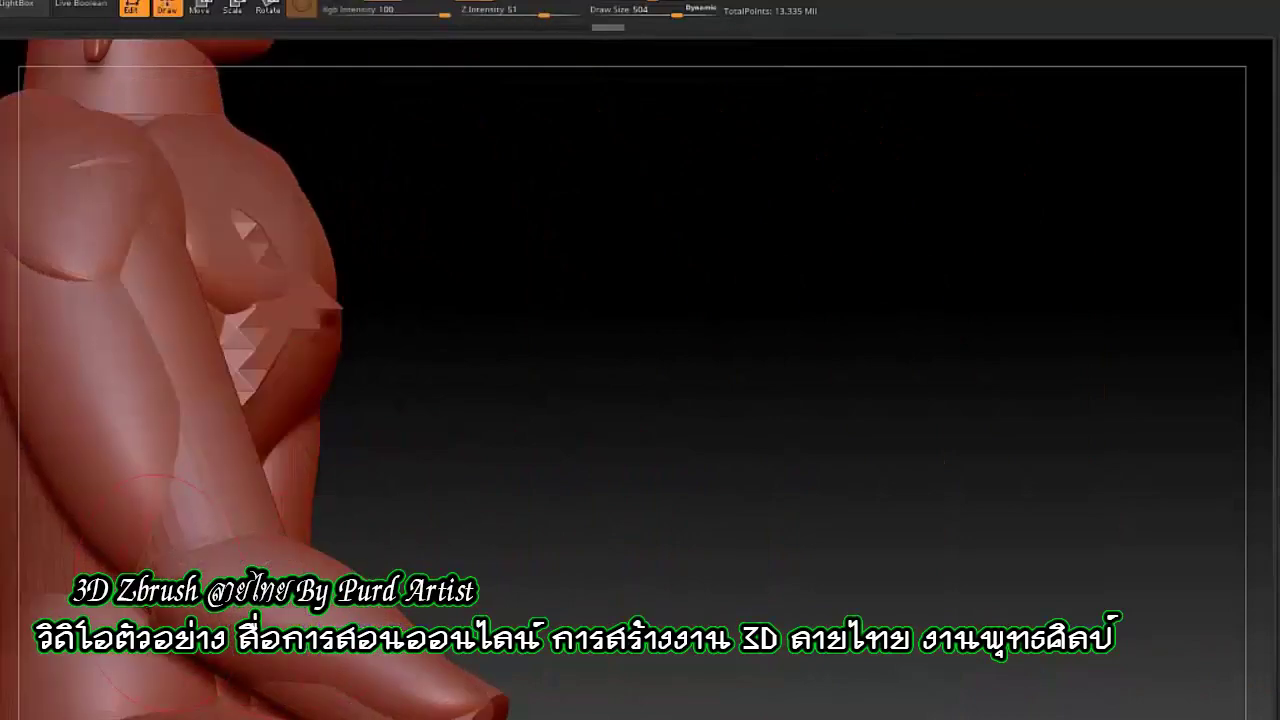
mouse_move(700, 350)
left_mouse_down()
mouse_move(480, 530)
mouse_move(240, 461)
mouse_move(826, 431)
left_mouse_up()
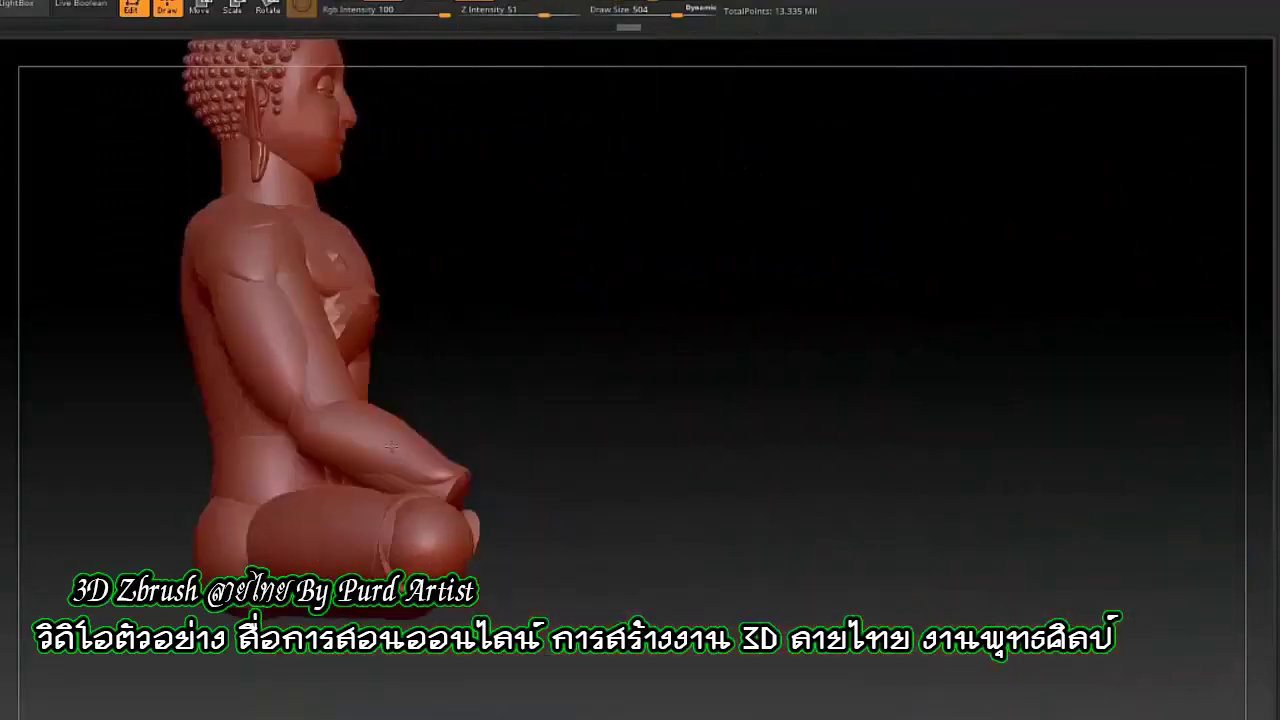
mouse_move(711, 455)
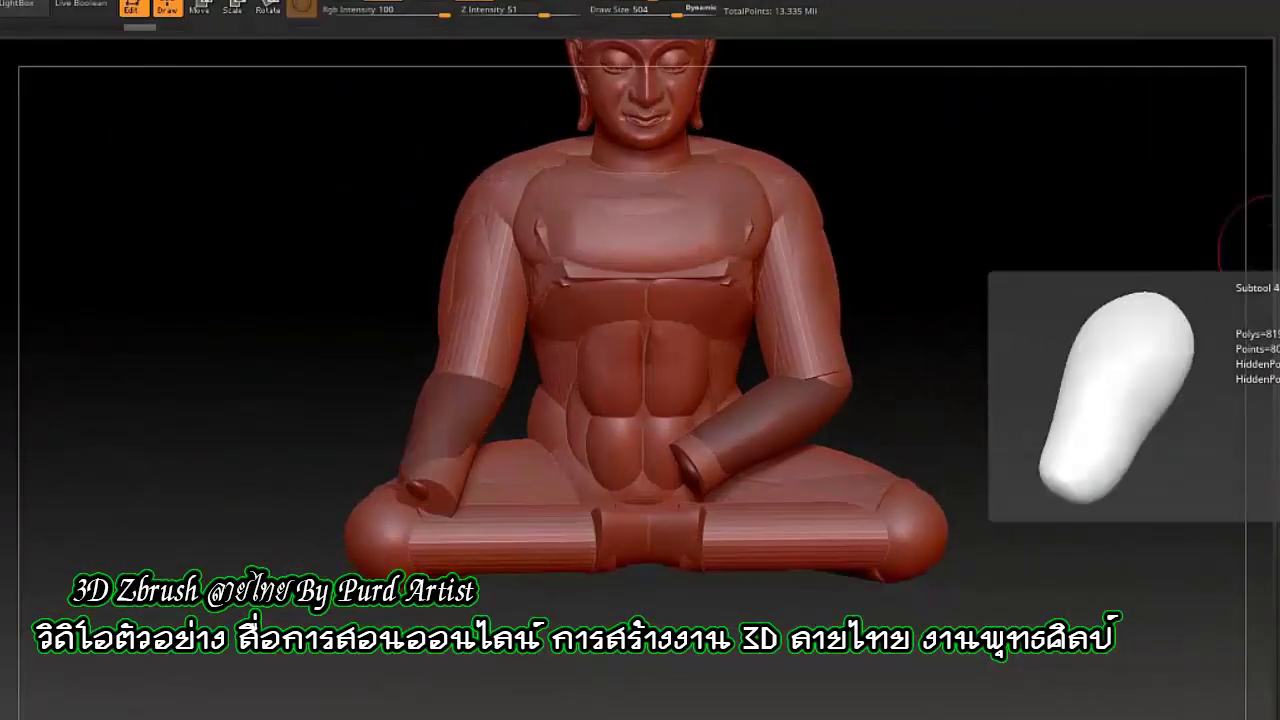
Step: Merge the knee-reaching forearm down into its upper arm, confirm, and select the leg cylinder
left_click(1250, 300)
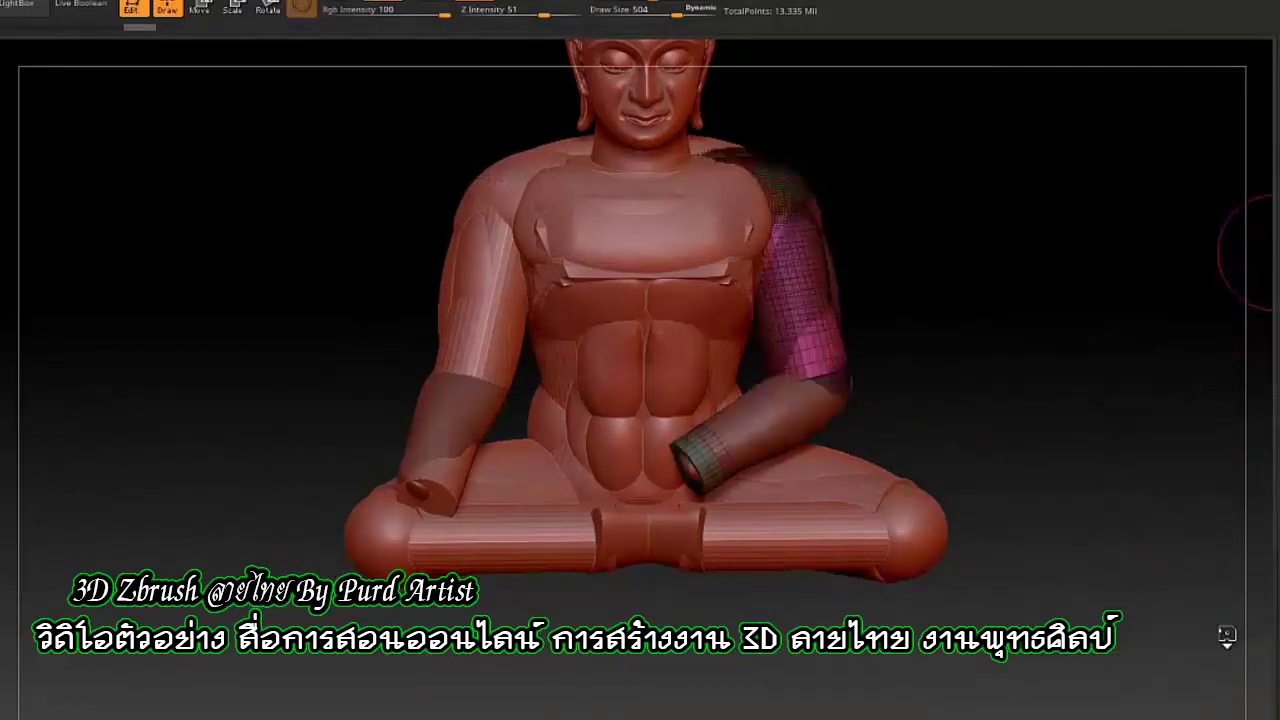
left_click(1250, 405)
left_click(1229, 641)
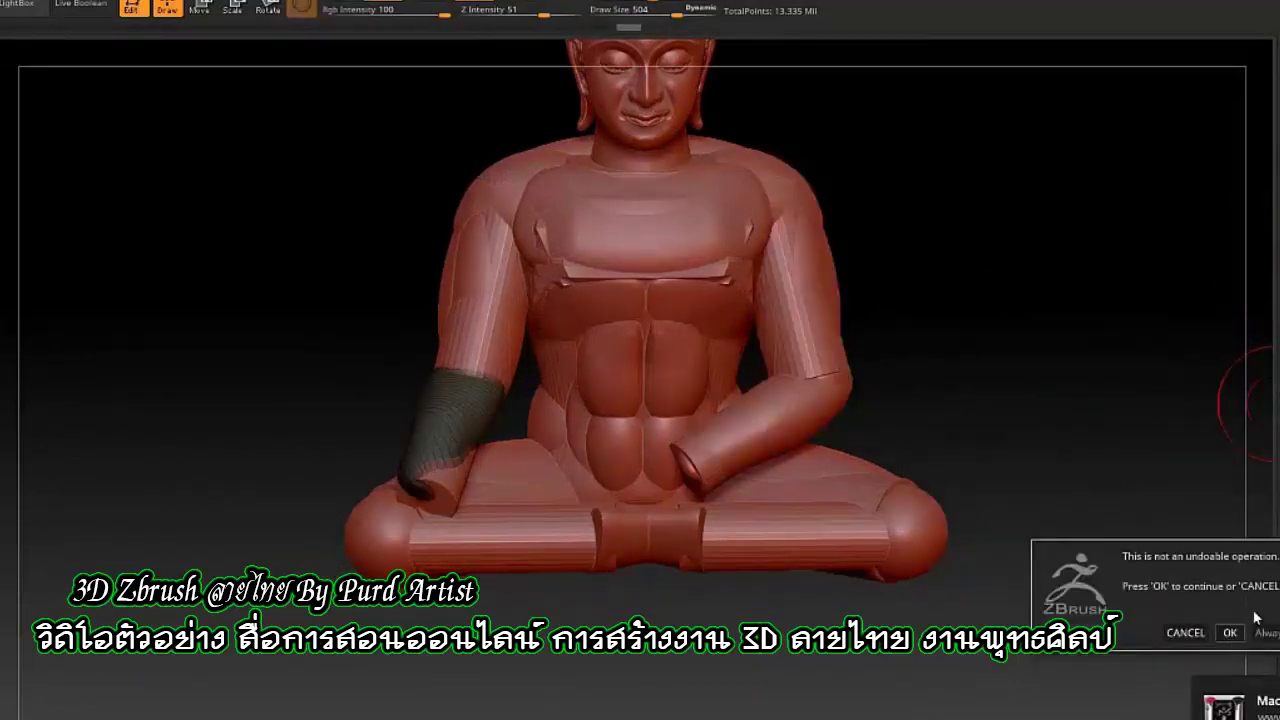
left_click(1222, 632)
mouse_move(297, 383)
left_mouse_down()
mouse_move(285, 341)
mouse_move(285, 380)
left_mouse_up()
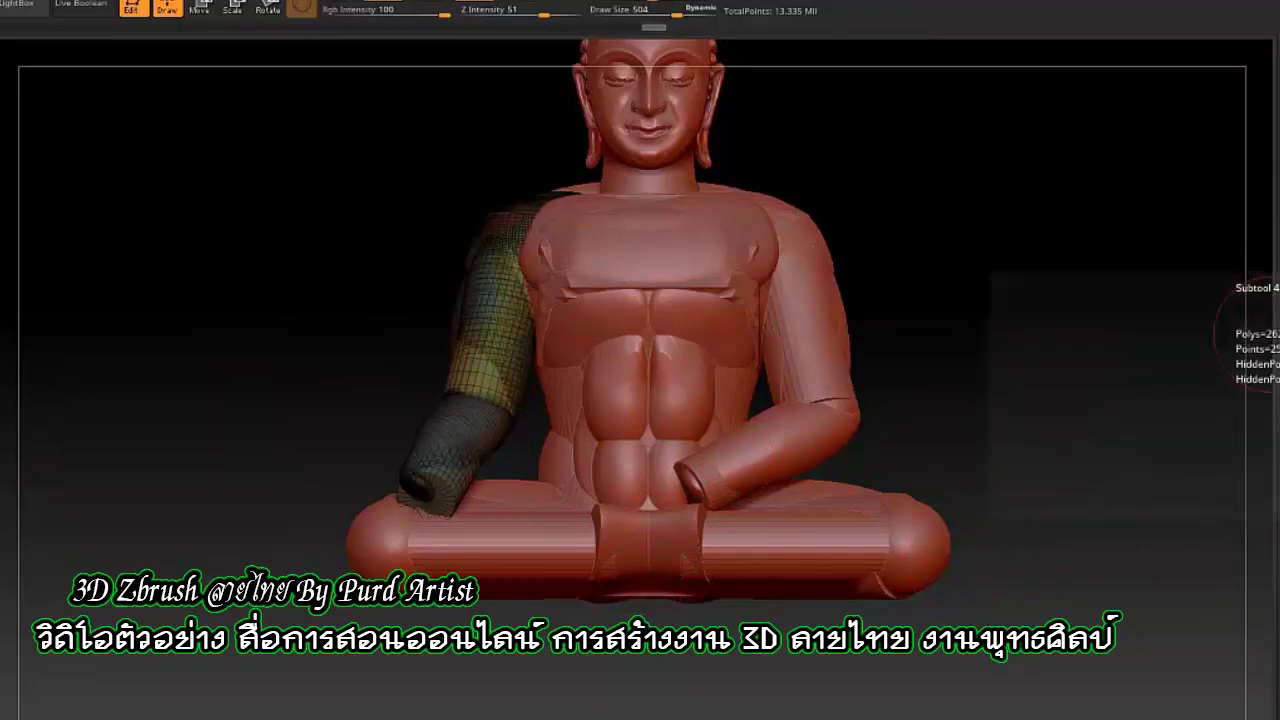
left_click(1240, 349)
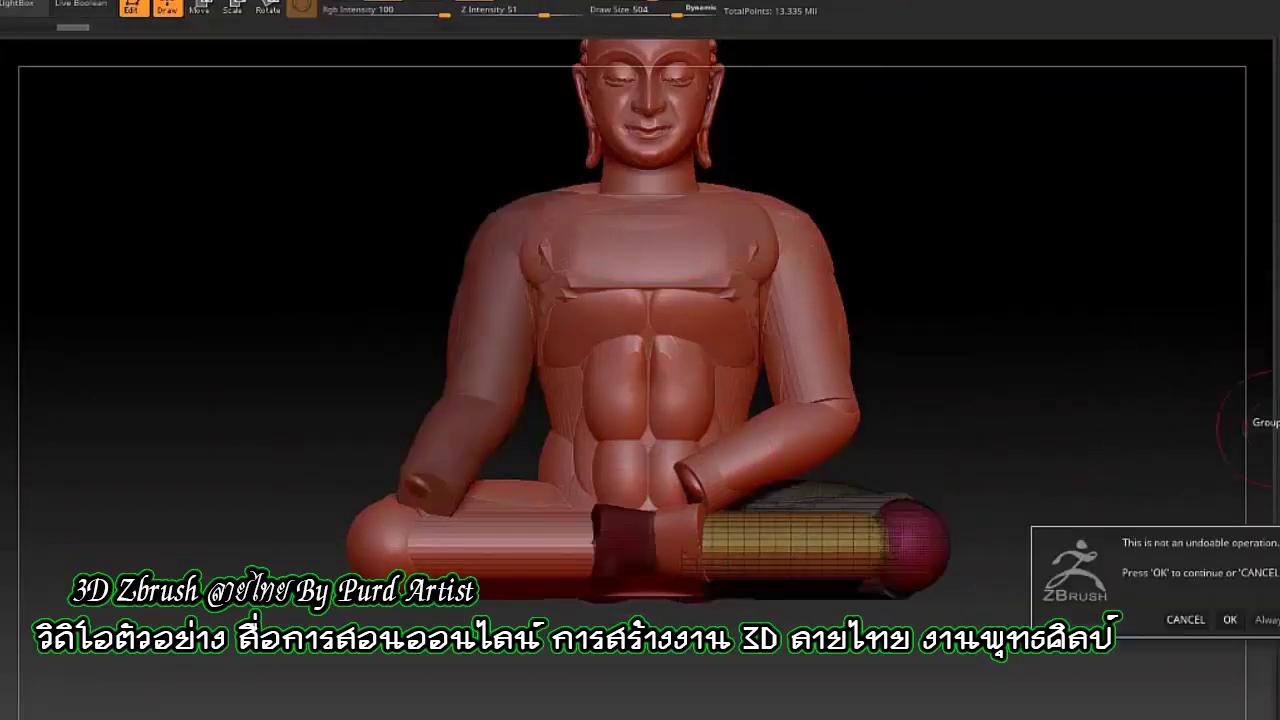
Step: Merge the leg cylinder into the crossed legs and orbit to a three-quarter side view
left_click(1229, 617)
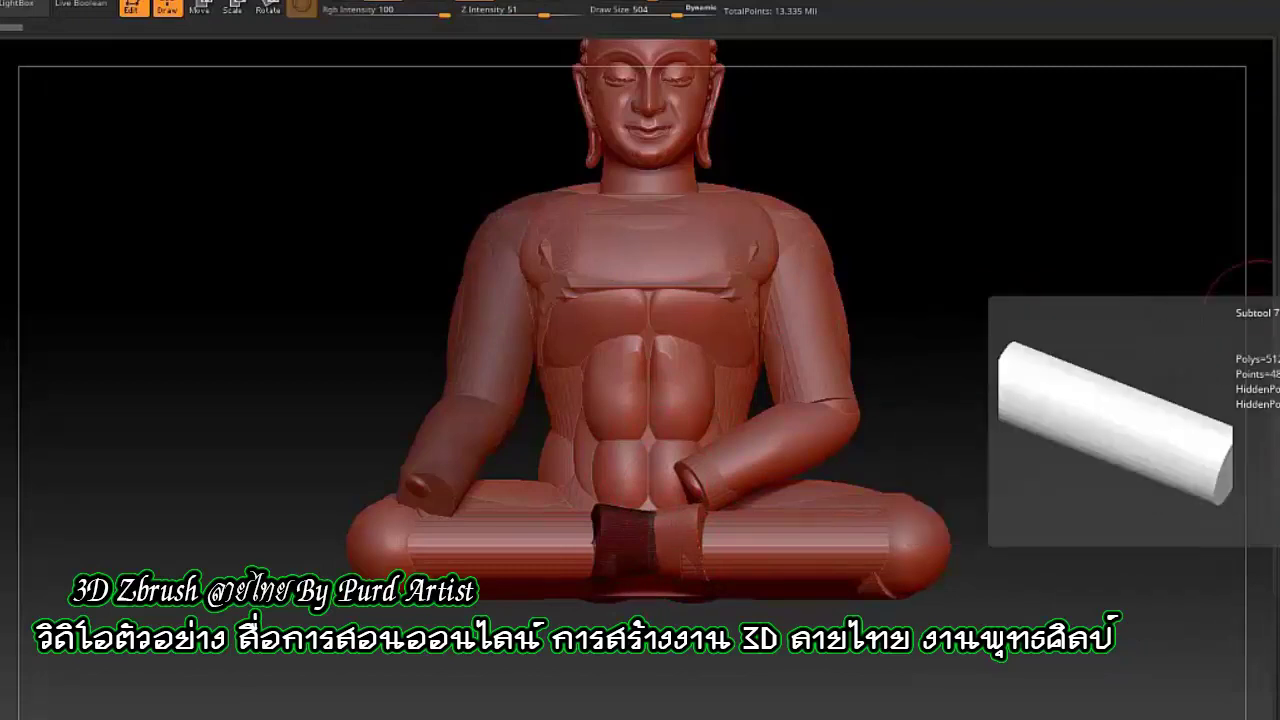
left_click(1240, 350)
left_click_drag(1088, 348, 1262, 287)
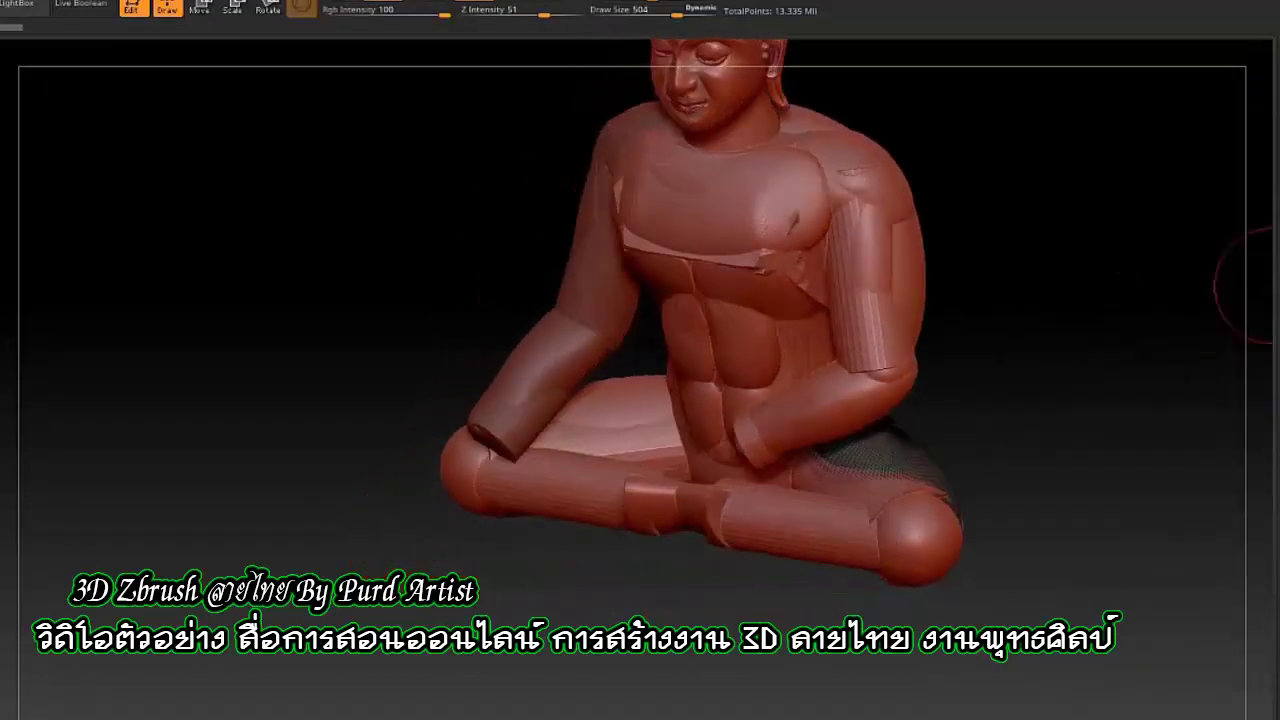
left_click(1268, 412)
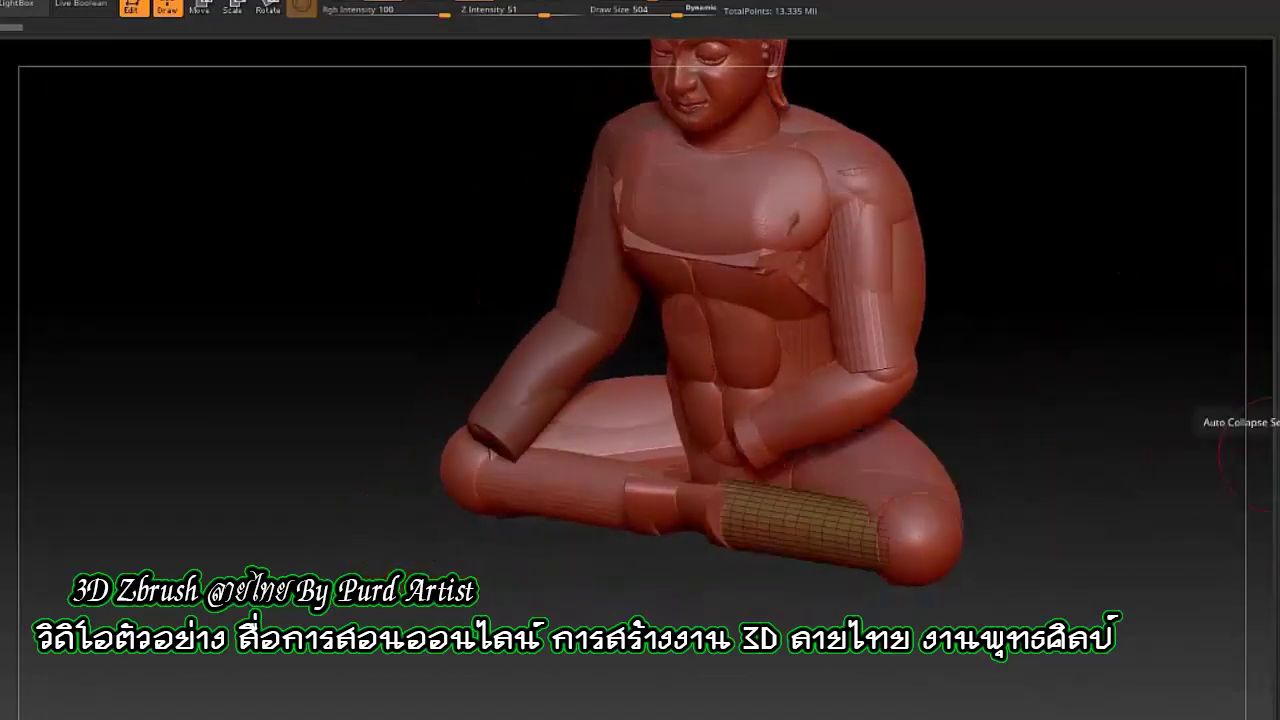
Step: Delete the dark patch piece behind the right knee and check the legs from front and above
left_click(1262, 468)
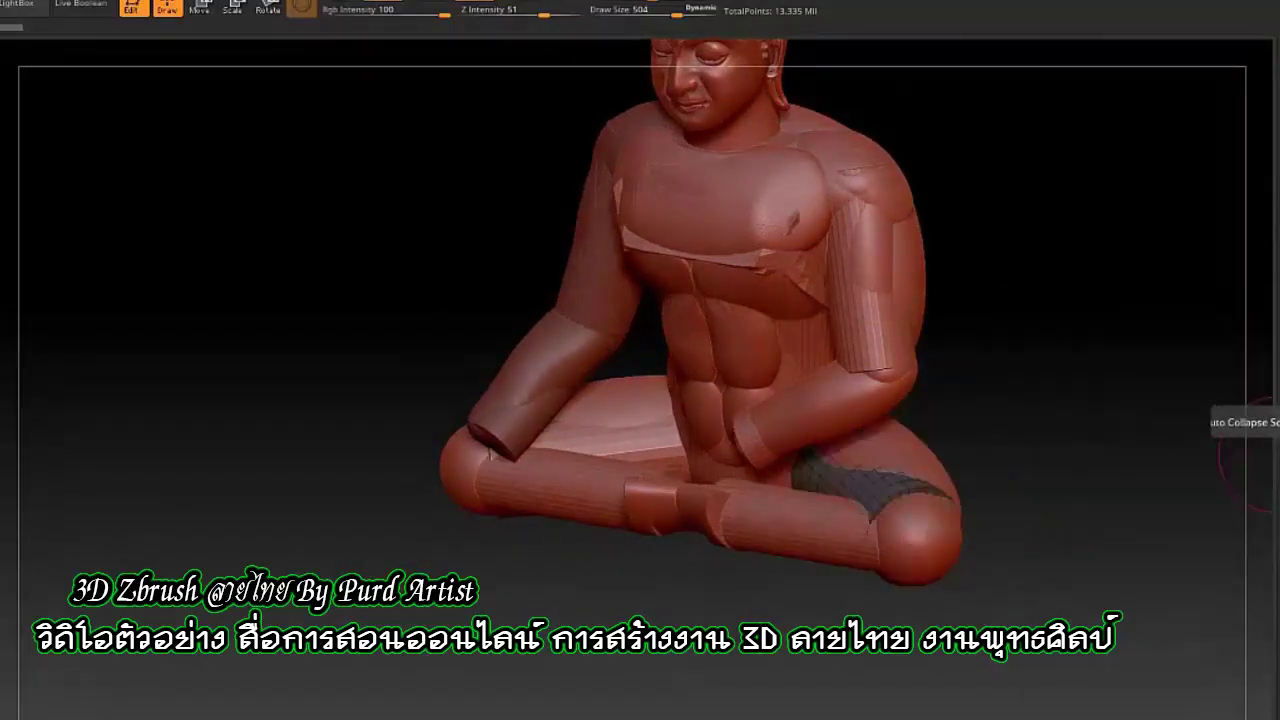
left_click(1250, 455)
left_click(1234, 640)
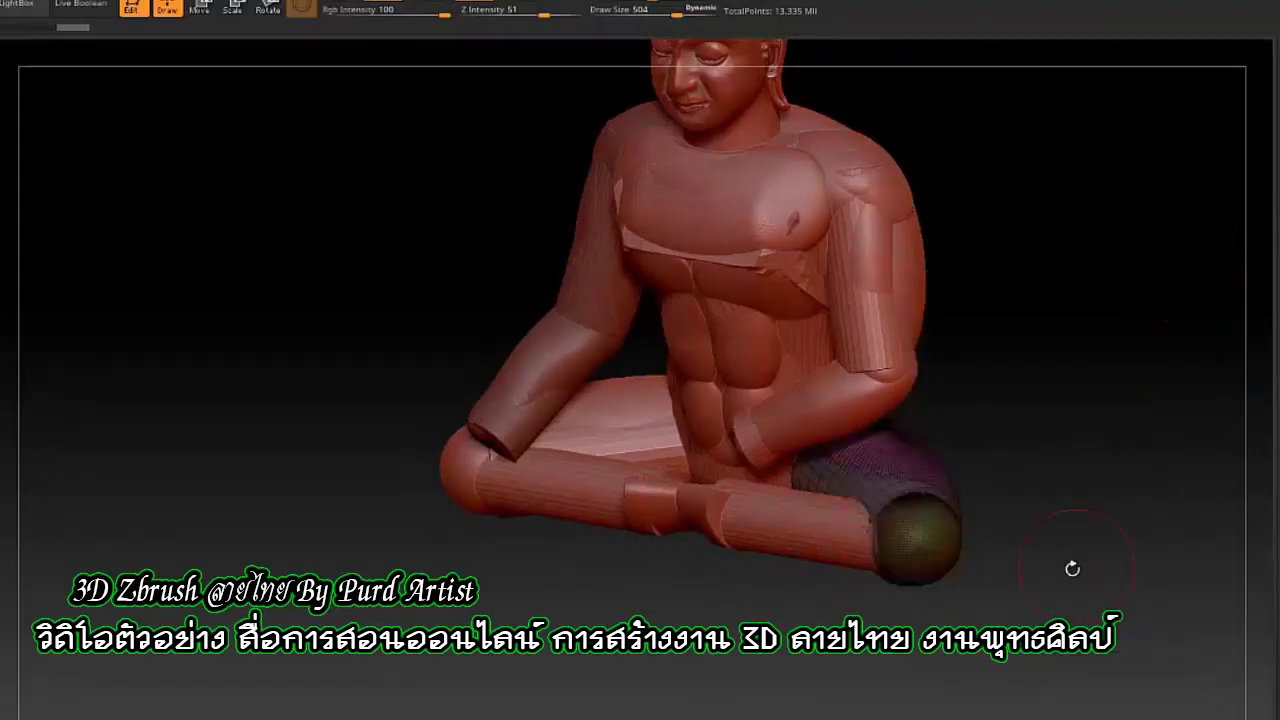
mouse_move(1071, 566)
left_mouse_down()
mouse_move(1106, 523)
mouse_move(971, 351)
mouse_move(947, 441)
mouse_move(977, 408)
left_mouse_up()
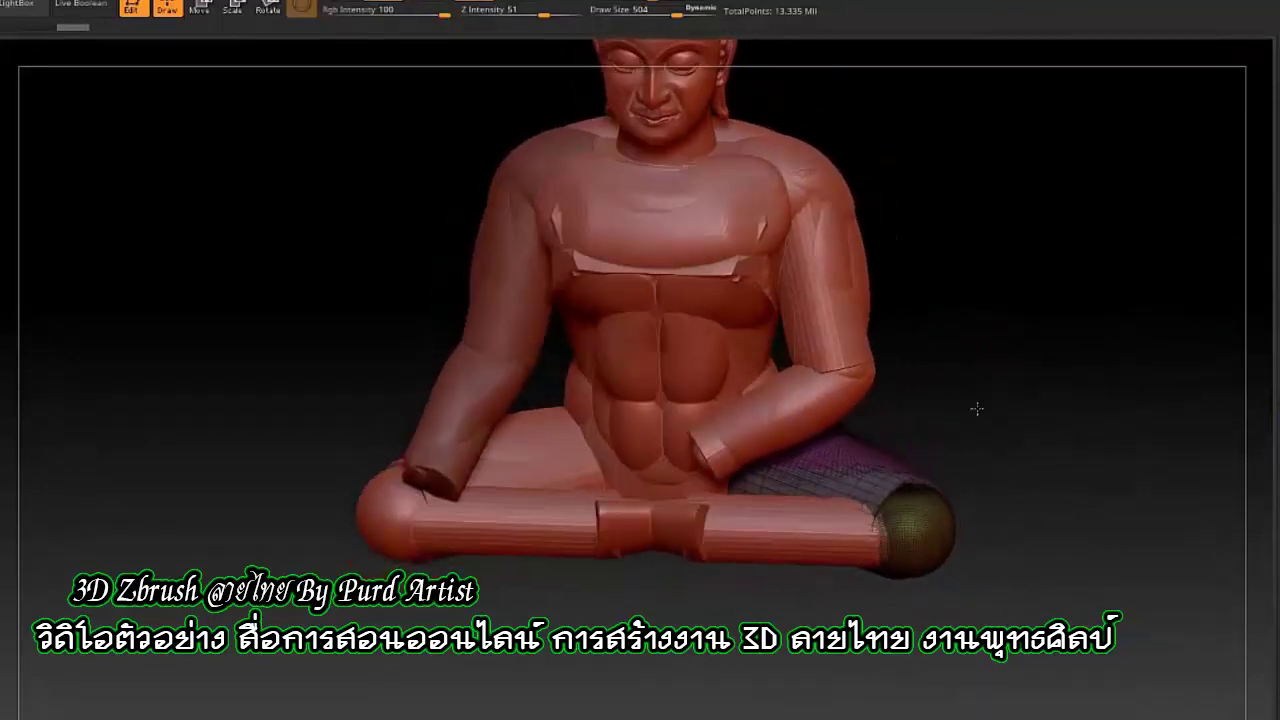
left_click(1245, 280)
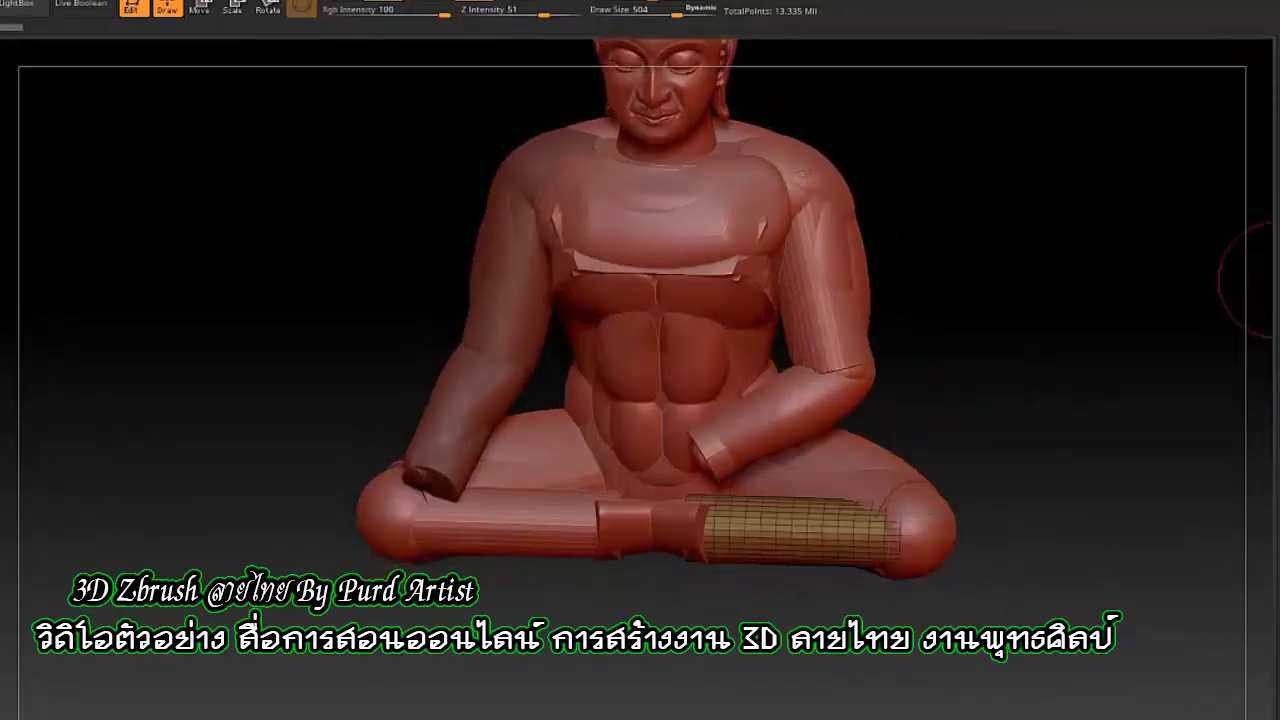
left_click(1250, 280)
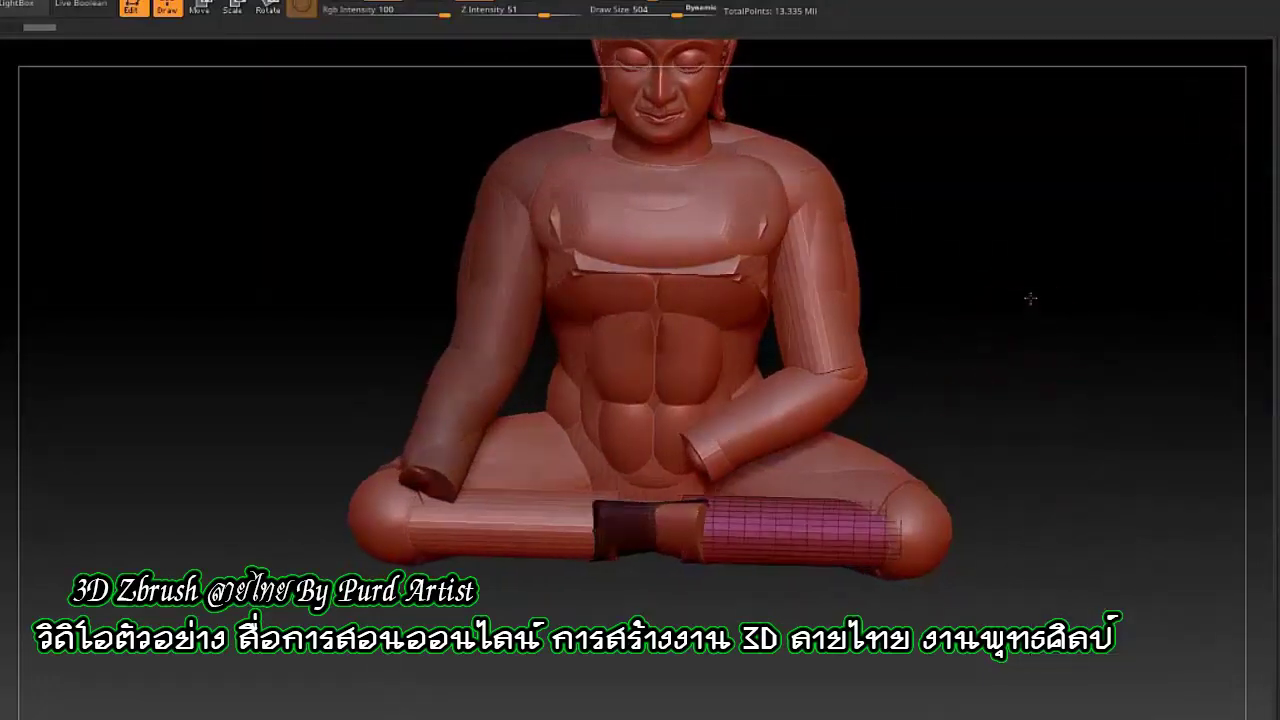
left_click_drag(1030, 298, 944, 485)
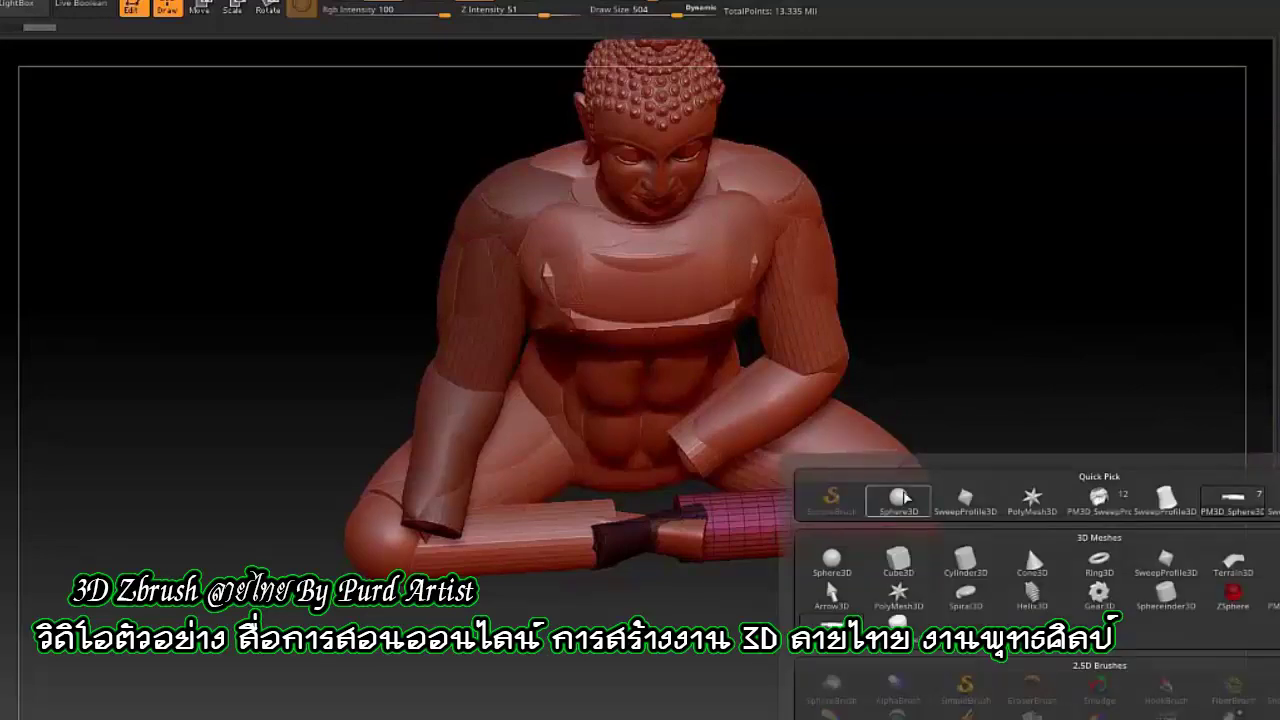
Step: In Move mode, shift the new piece across the lap and frame the whole statue
key("w")
left_click_drag(1026, 544, 1010, 700)
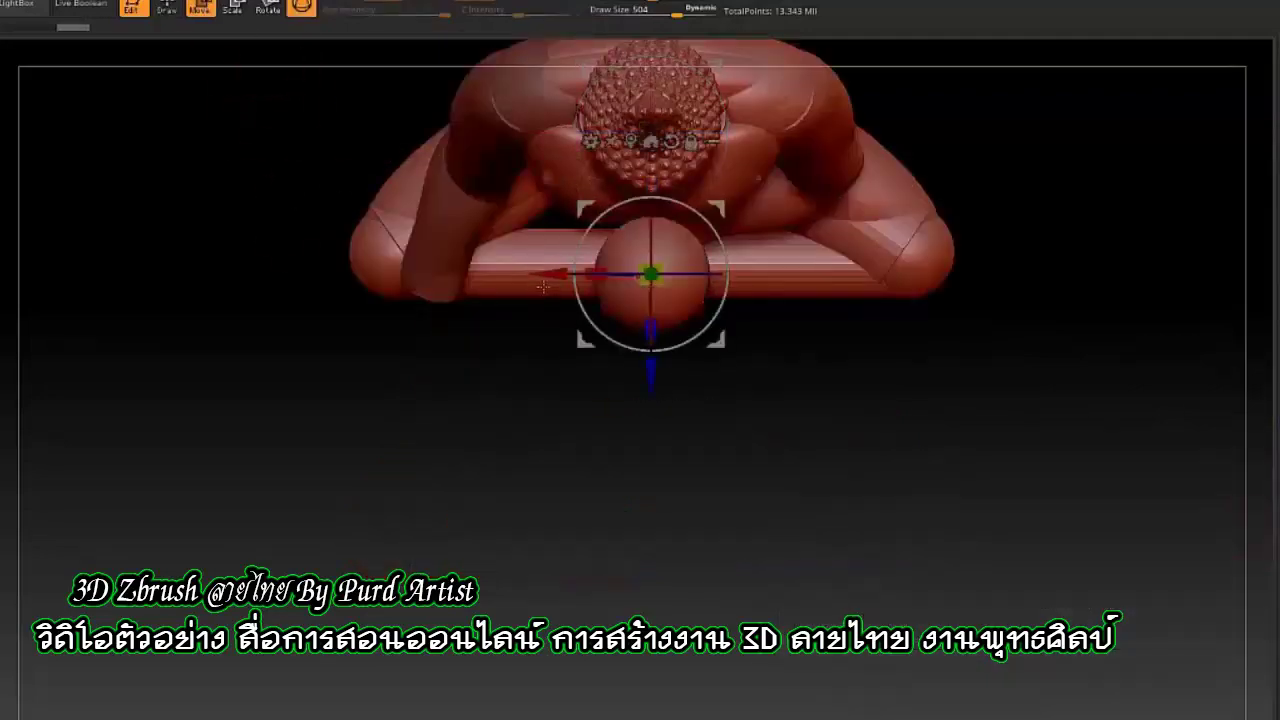
left_click_drag(650, 275, 857, 271, "alt")
left_click_drag(743, 400, 760, 250)
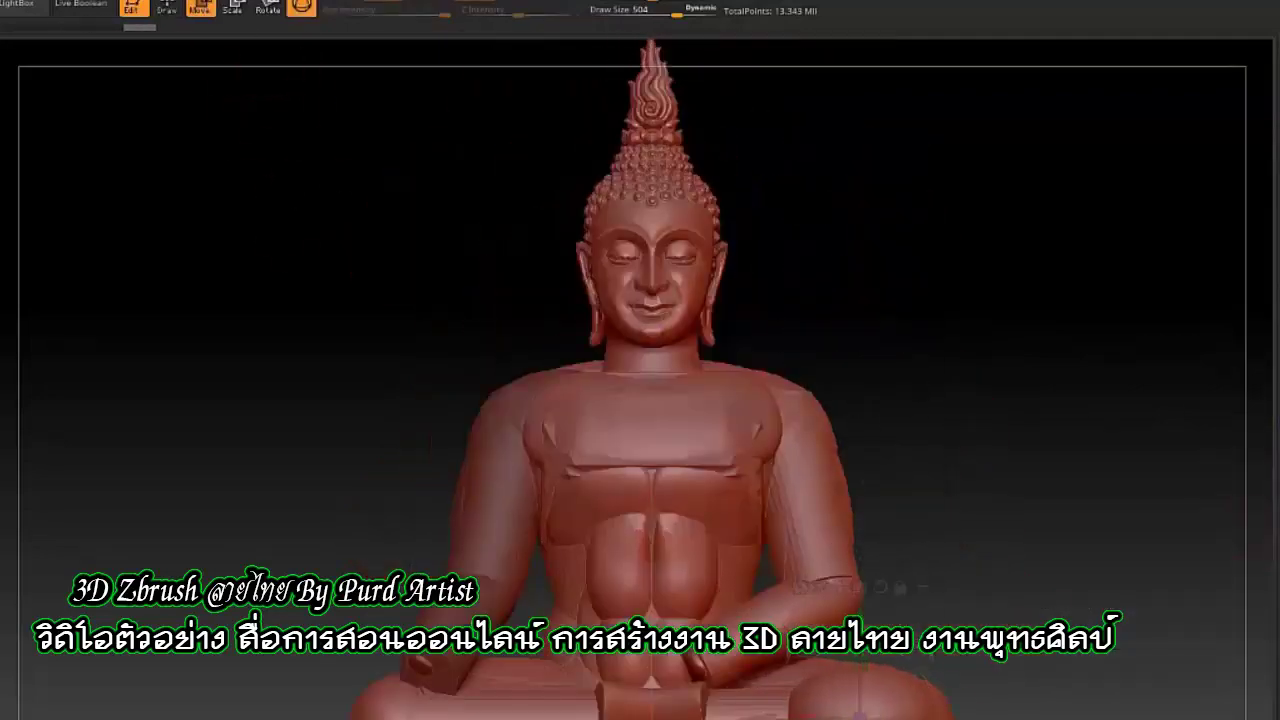
mouse_move(986, 470)
left_mouse_down()
mouse_move(986, 563)
mouse_move(835, 563)
mouse_move(603, 366)
mouse_move(820, 600)
mouse_move(775, 585)
left_mouse_up()
key("f")
Step: Fine-tune the piece's position in the lap, checking it from front, top and side
mouse_move(717, 490)
left_mouse_down()
mouse_move(785, 516)
mouse_move(768, 677)
mouse_move(790, 600)
mouse_move(784, 377)
left_mouse_up()
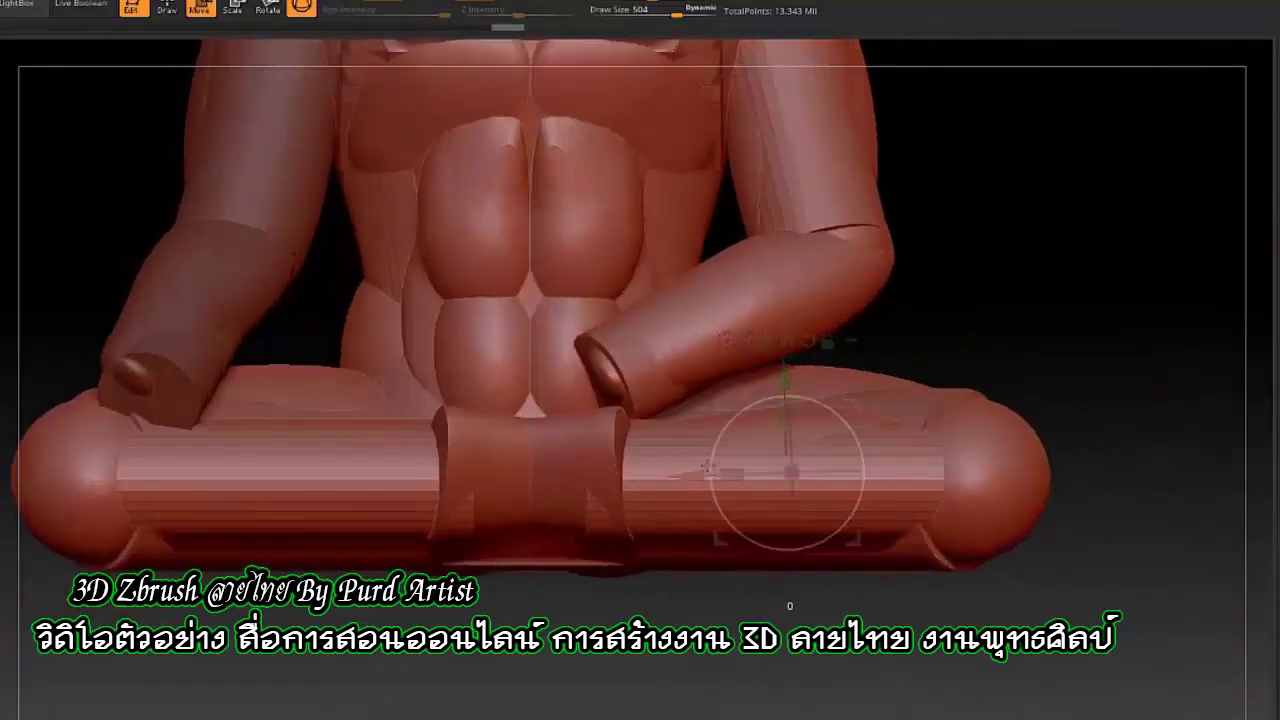
mouse_move(715, 505)
left_mouse_down()
mouse_move(711, 494)
mouse_move(715, 560)
left_mouse_up()
mouse_move(784, 597)
left_mouse_down()
mouse_move(820, 590)
mouse_move(770, 600)
mouse_move(698, 657)
left_mouse_up()
mouse_move(776, 608)
left_mouse_down()
mouse_move(706, 549)
mouse_move(760, 517)
mouse_move(740, 511)
mouse_move(770, 520)
mouse_move(738, 522)
left_mouse_up()
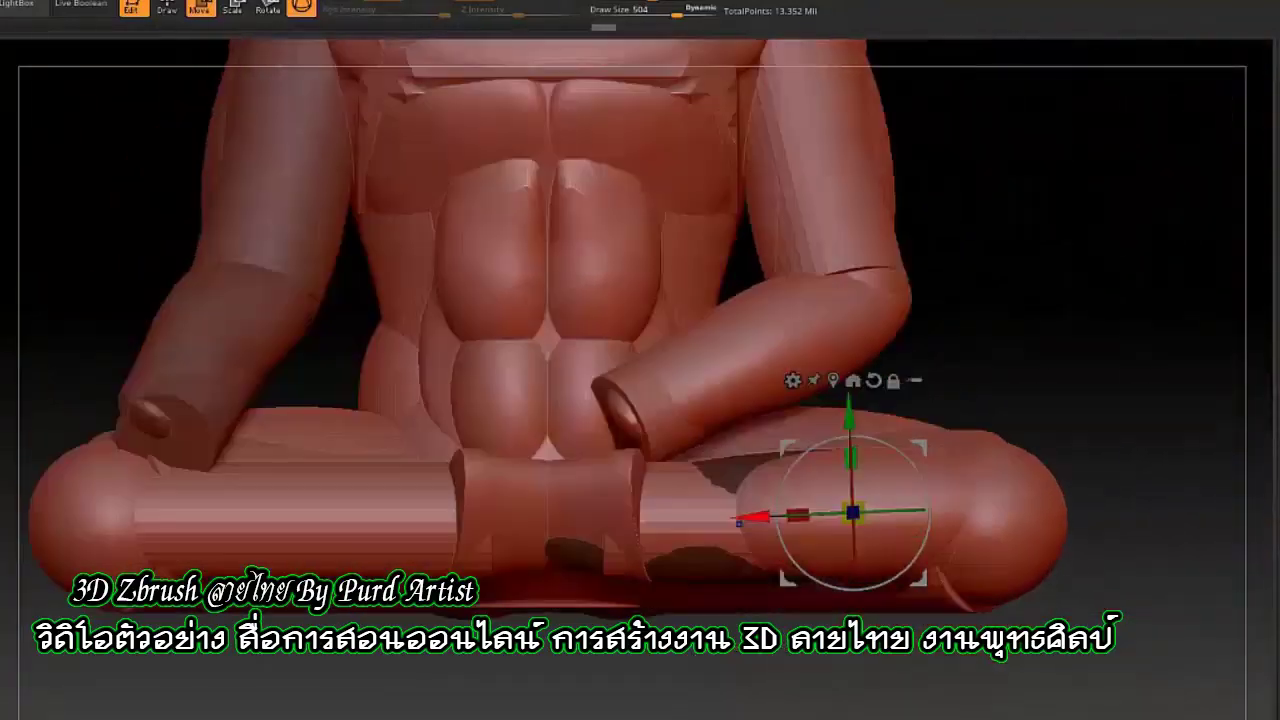
left_click_drag(836, 505, 766, 548)
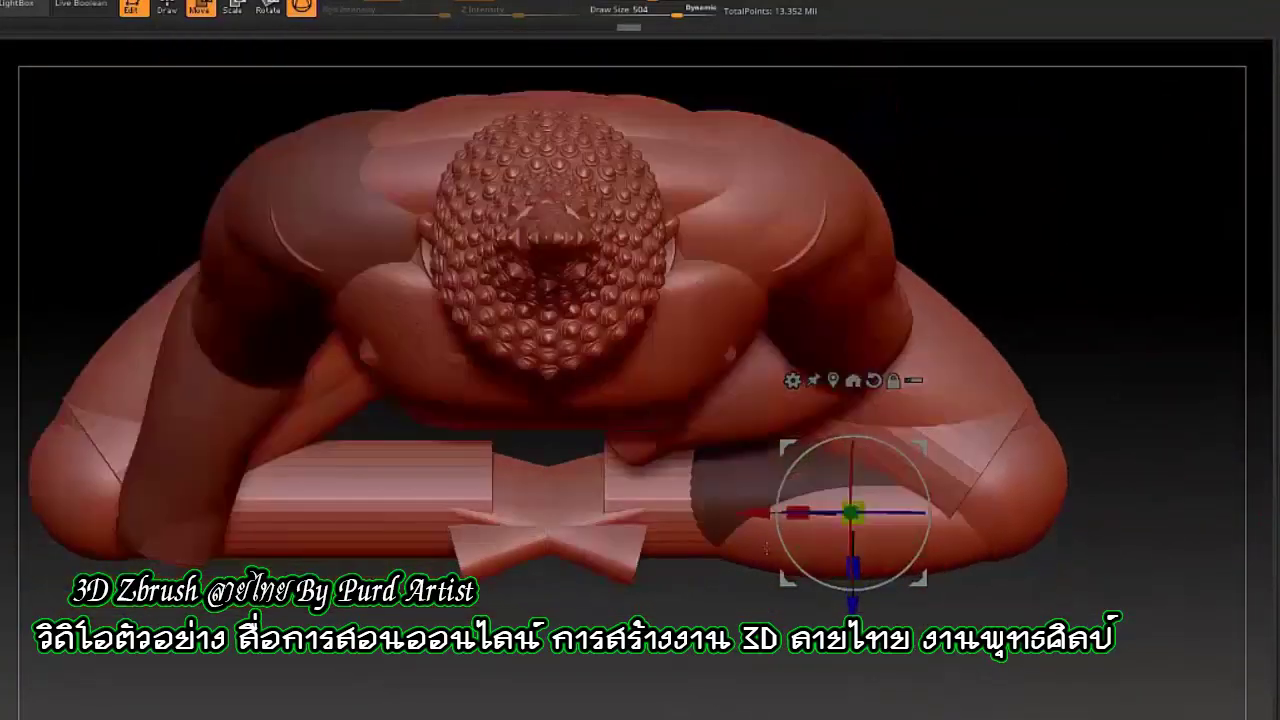
left_click_drag(593, 513, 683, 569)
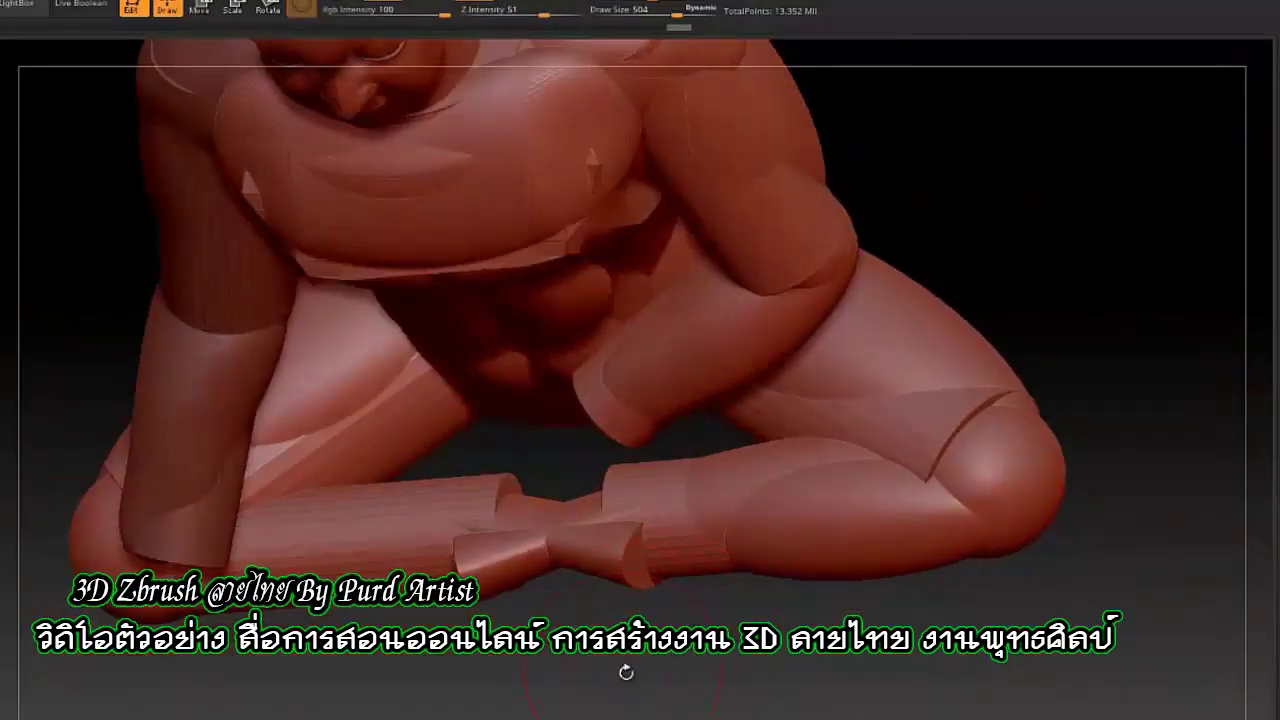
left_click_drag(626, 672, 687, 479)
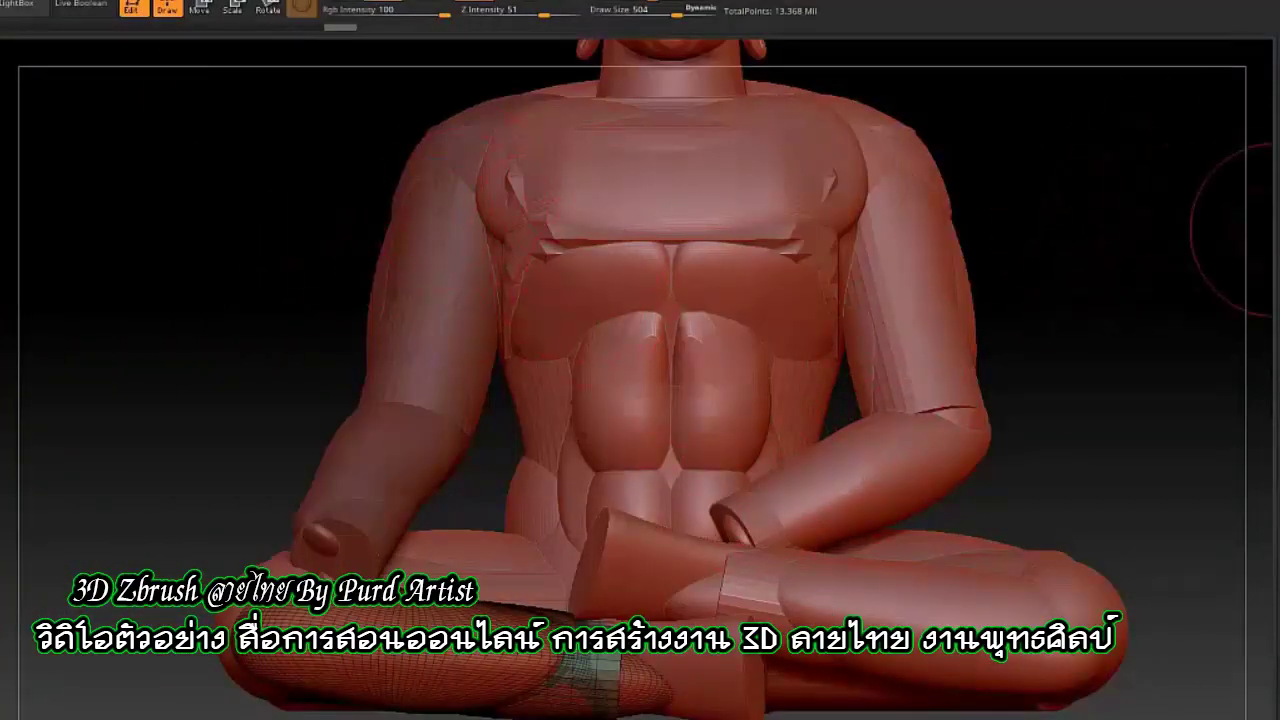
Step: Delete the extra lap piece, hide the wireframe and orbit to check the crossed legs
left_click(1245, 230)
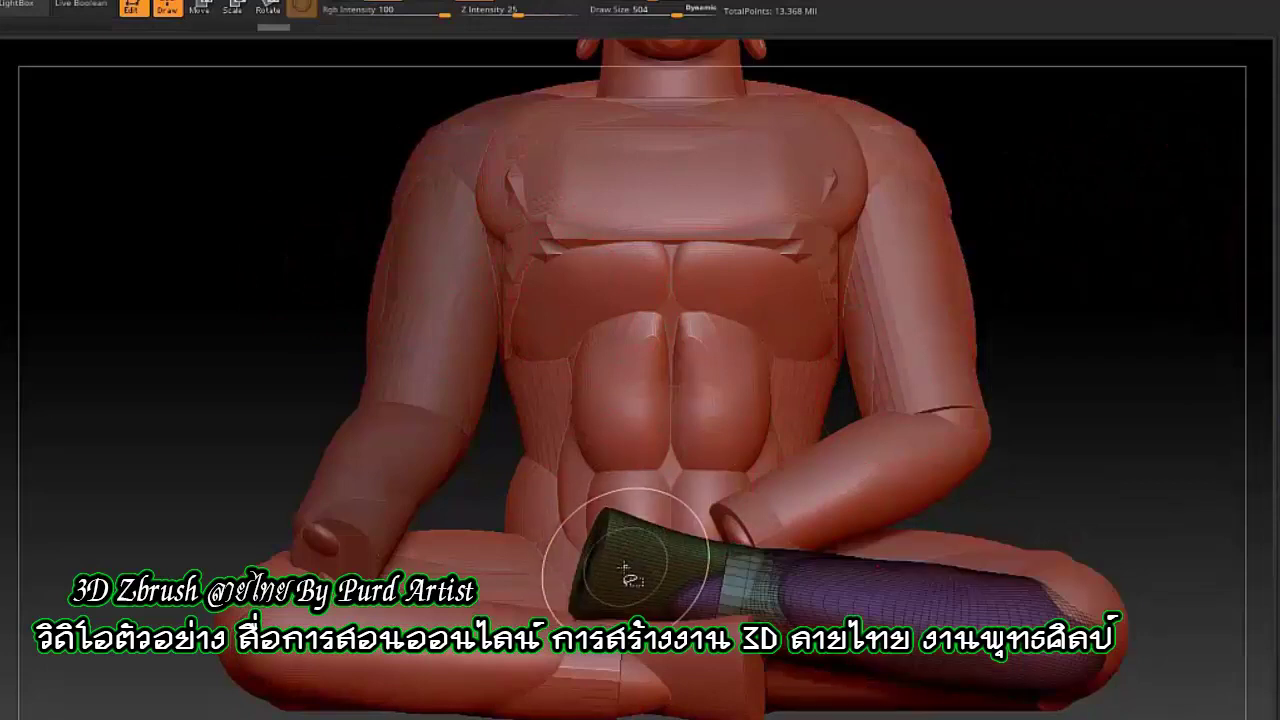
left_click(1265, 342)
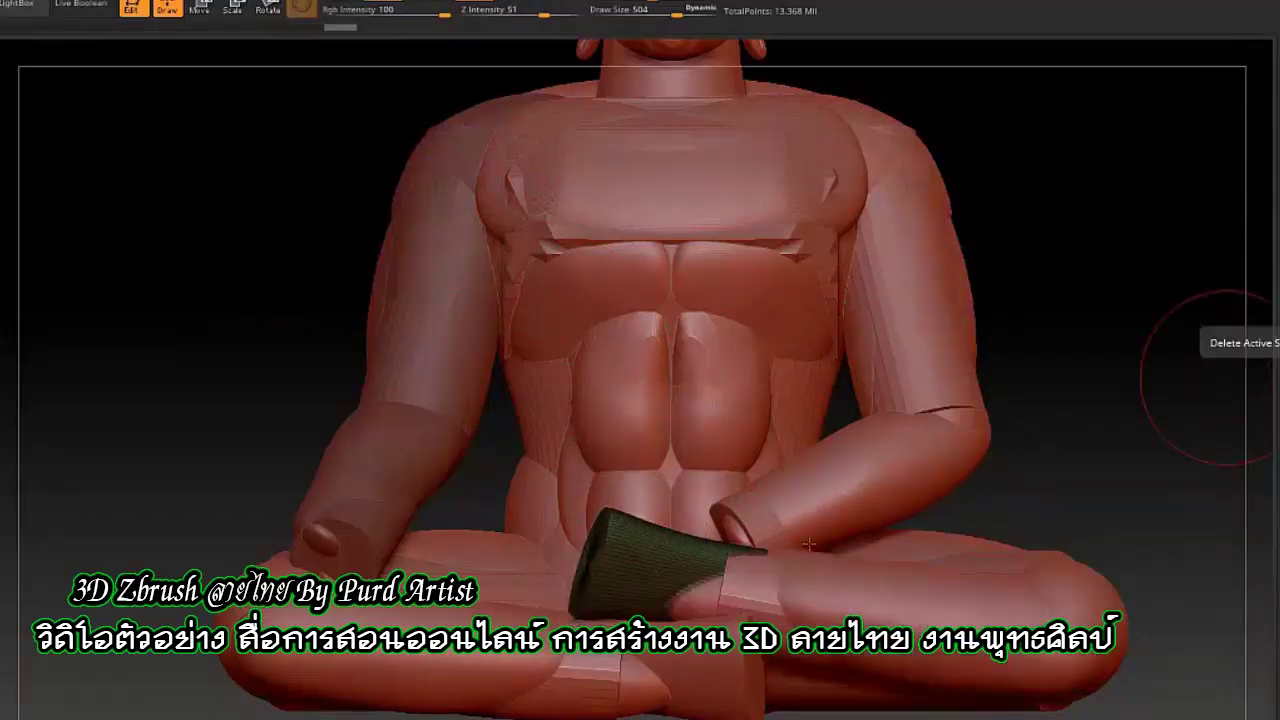
left_click(1265, 342)
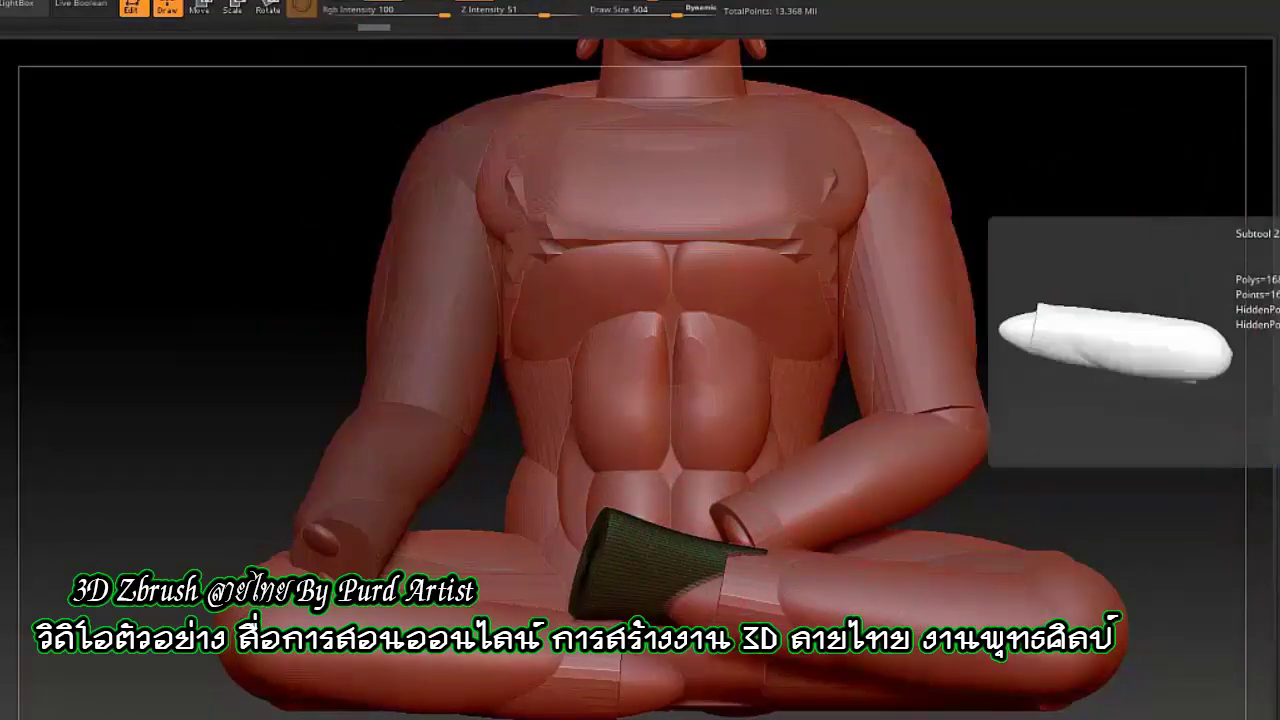
left_click(1100, 343)
key("ctrl+z")
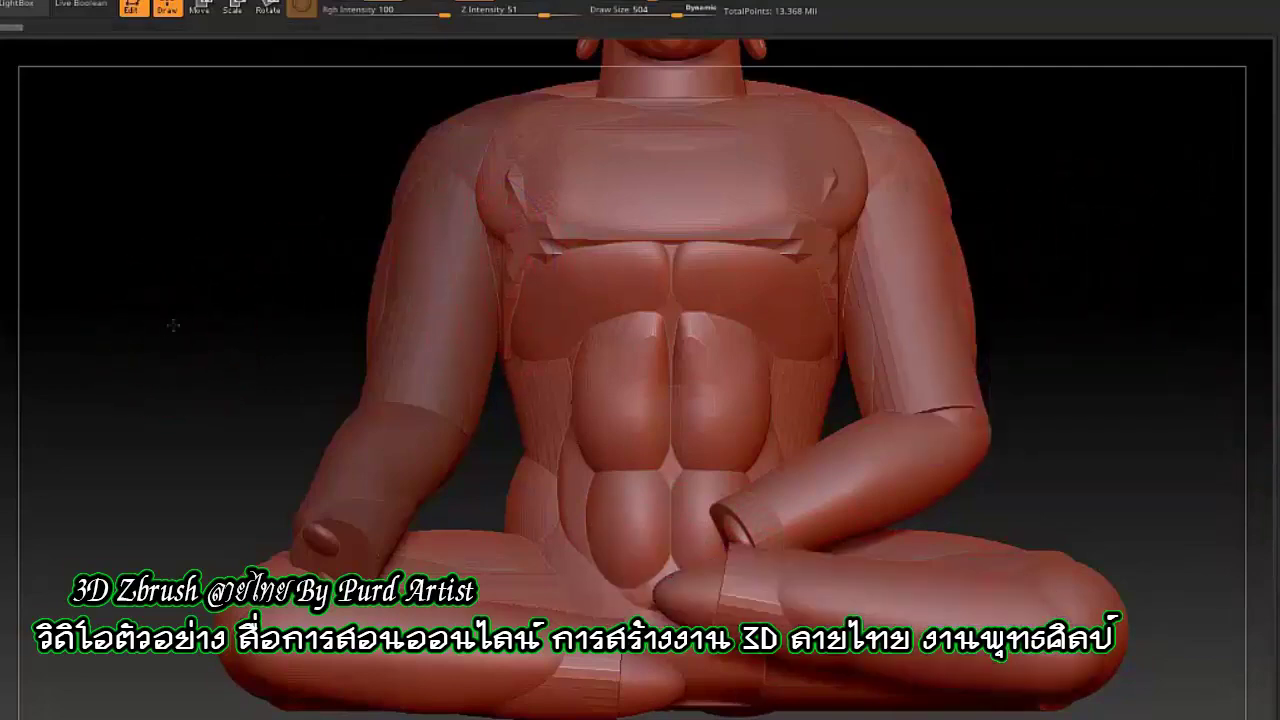
mouse_move(173, 325)
left_mouse_down()
mouse_move(210, 366)
mouse_move(260, 494)
left_mouse_up()
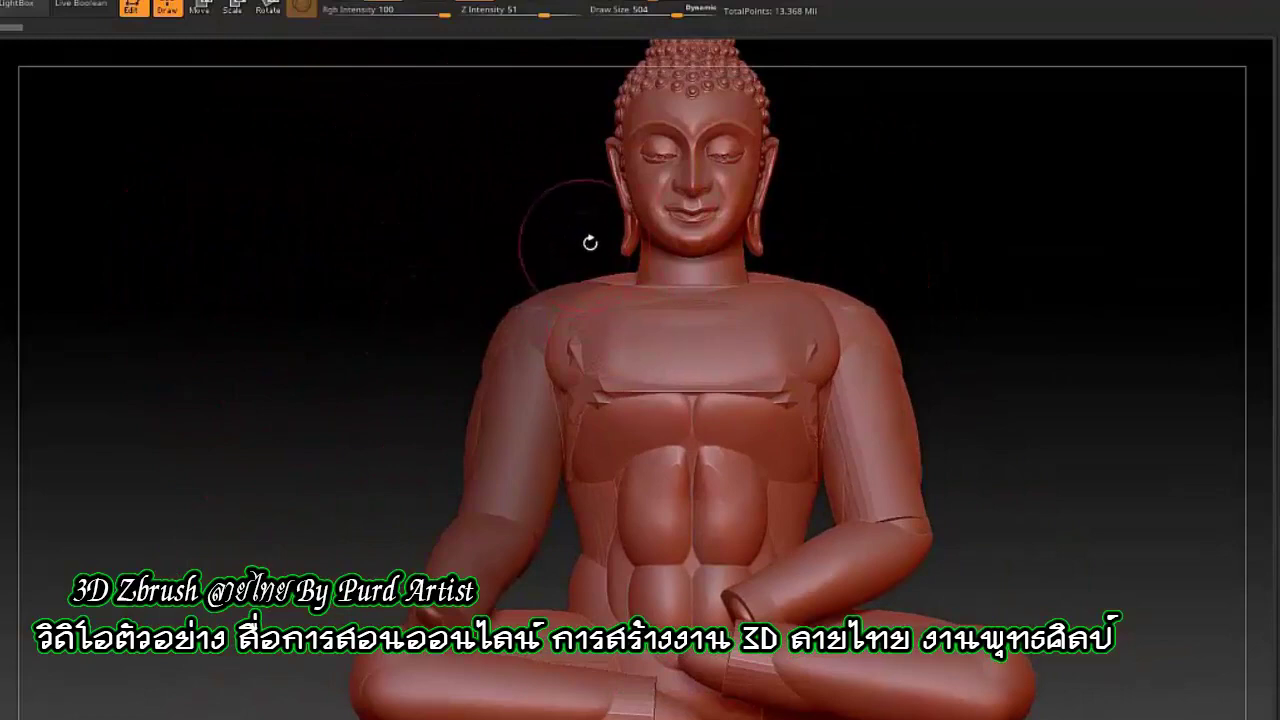
Step: Toggle the PolyF wireframe on and off while orbiting to inspect the model's pieces
left_click_drag(588, 243, 1214, 157)
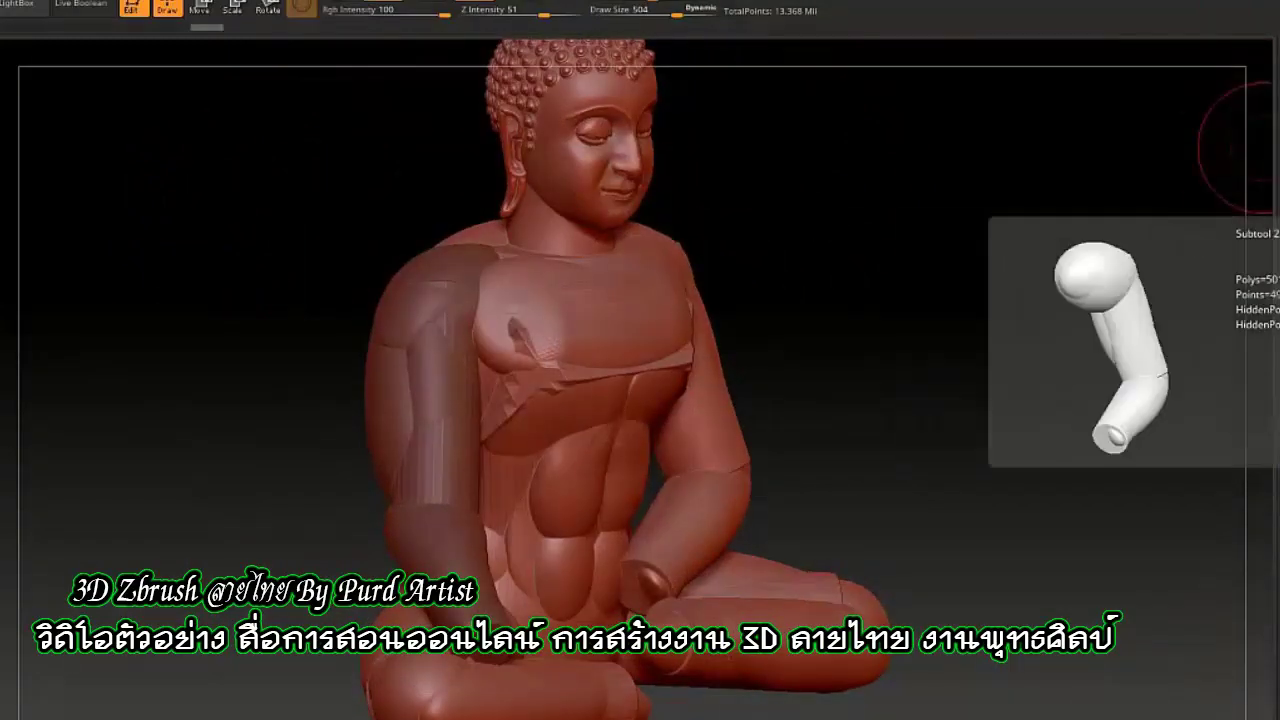
key("shift+f")
left_click_drag(1000, 300, 561, 302)
key("shift+f")
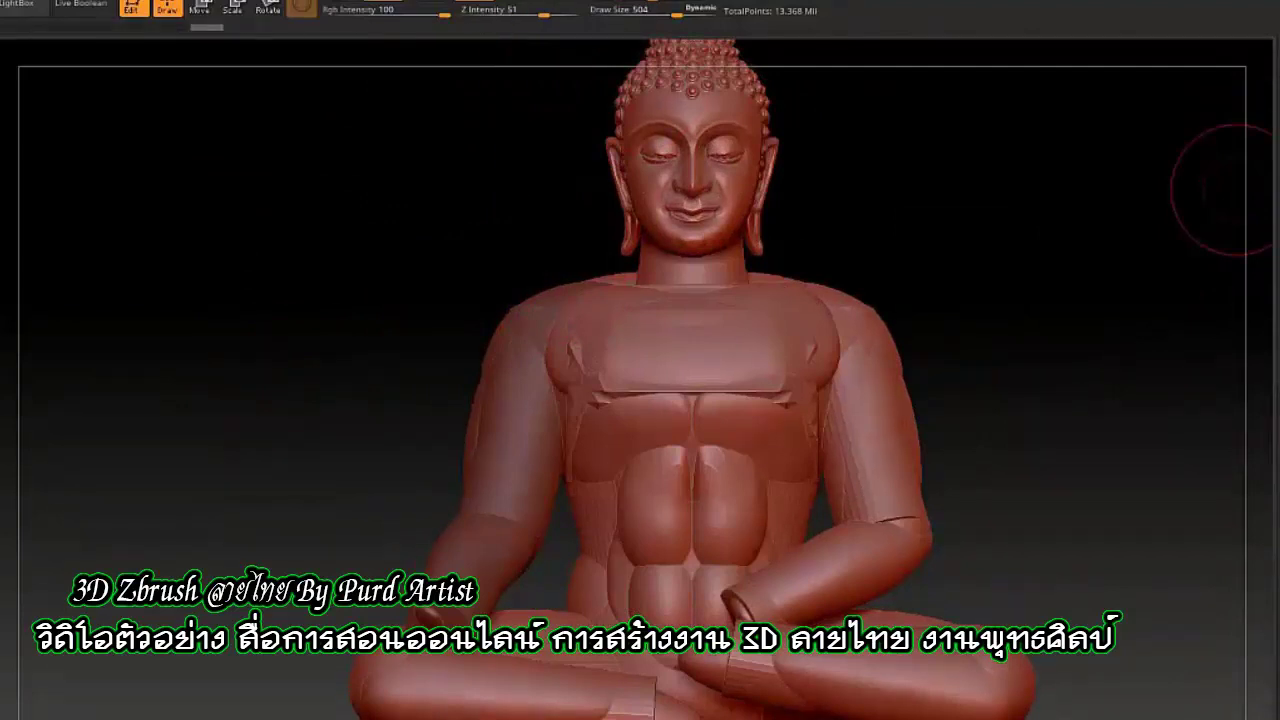
scroll(705, 410, "up", 5)
scroll(705, 410, "down", 3)
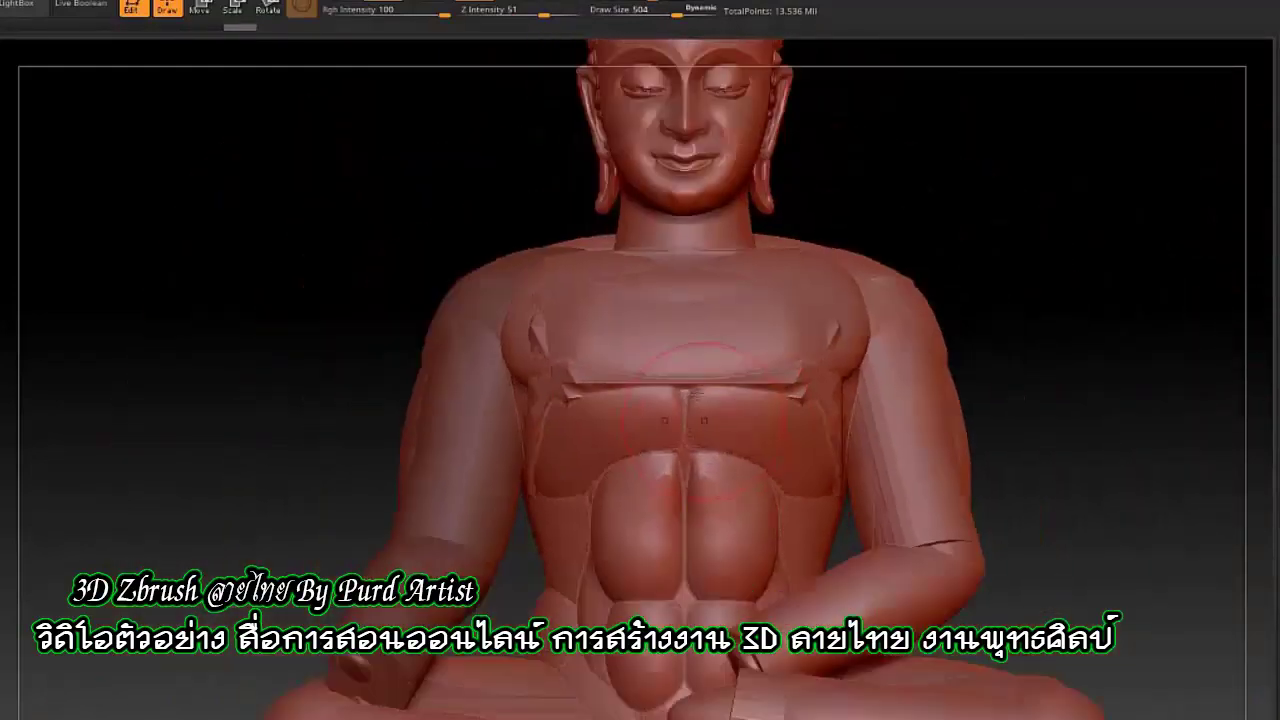
Step: Save the statue as a ZTool file, overwriting the existing file
left_click(140, 12)
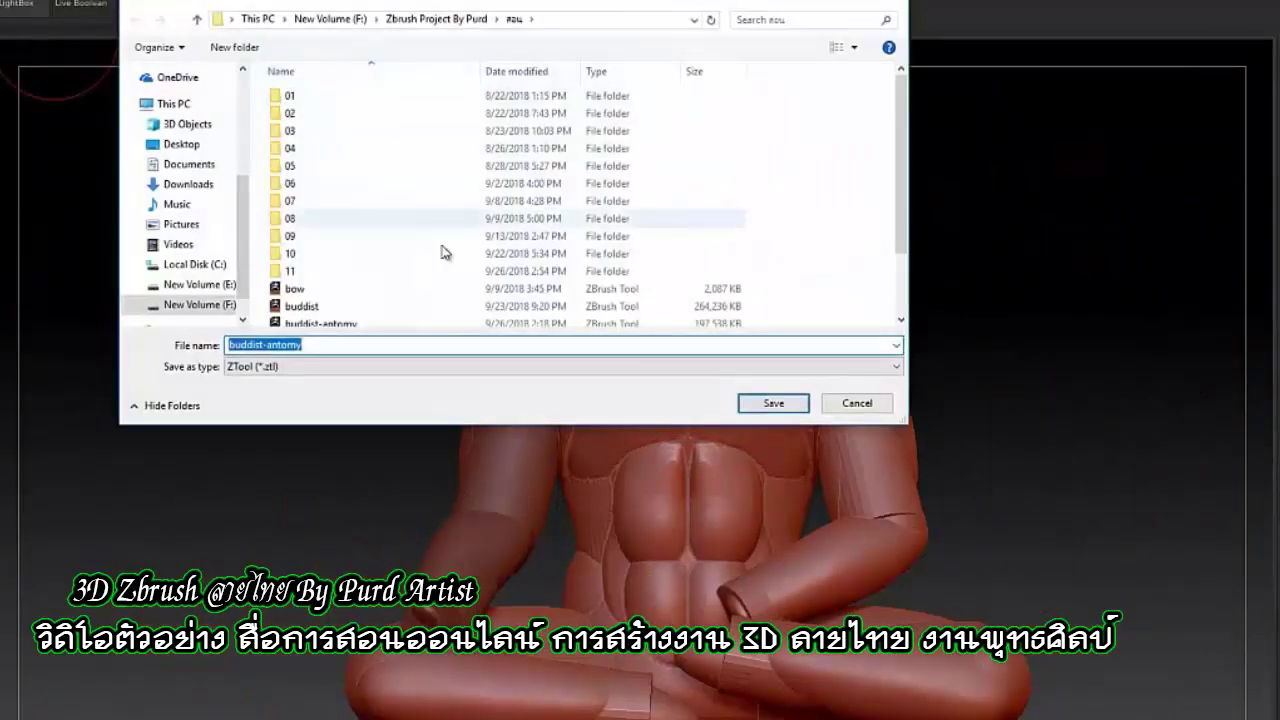
left_click(779, 403)
left_click(788, 378)
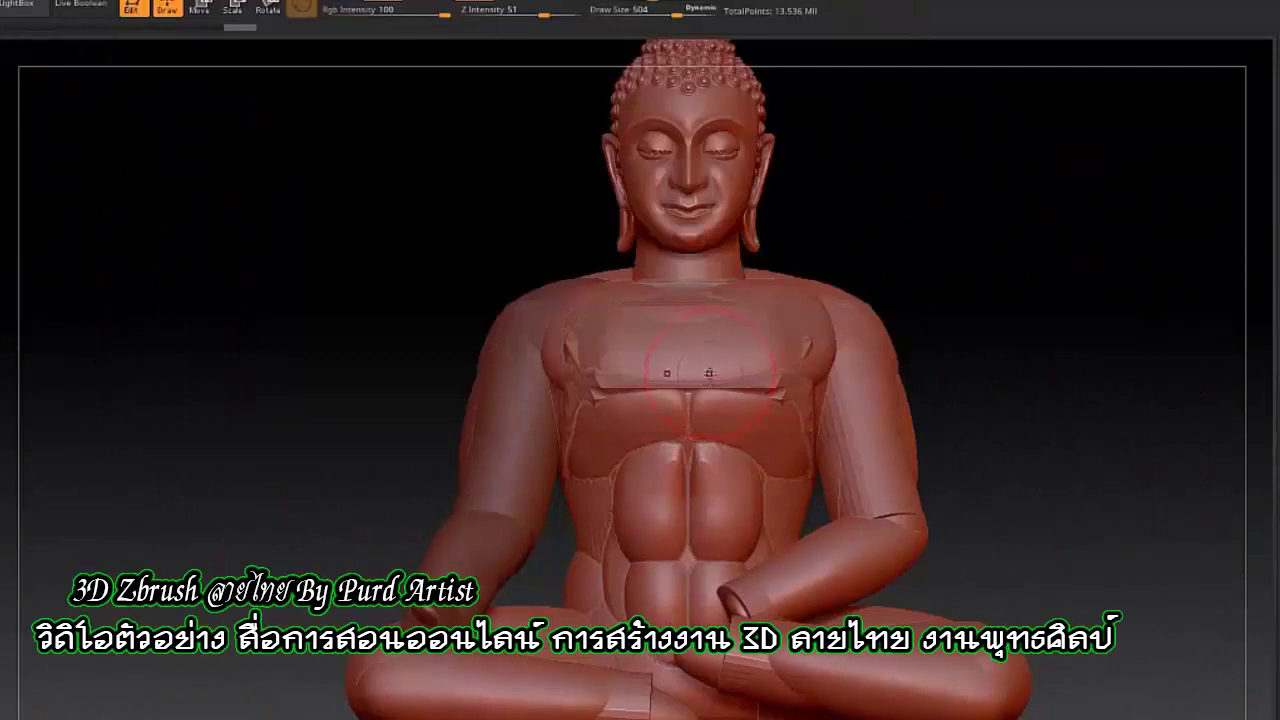
Step: Smooth the upper chest and pectorals at Z Intensity 100, then check back and front
mouse_move(760, 500)
left_mouse_down("shift")
mouse_move(586, 329)
mouse_move(790, 385)
left_mouse_up("shift")
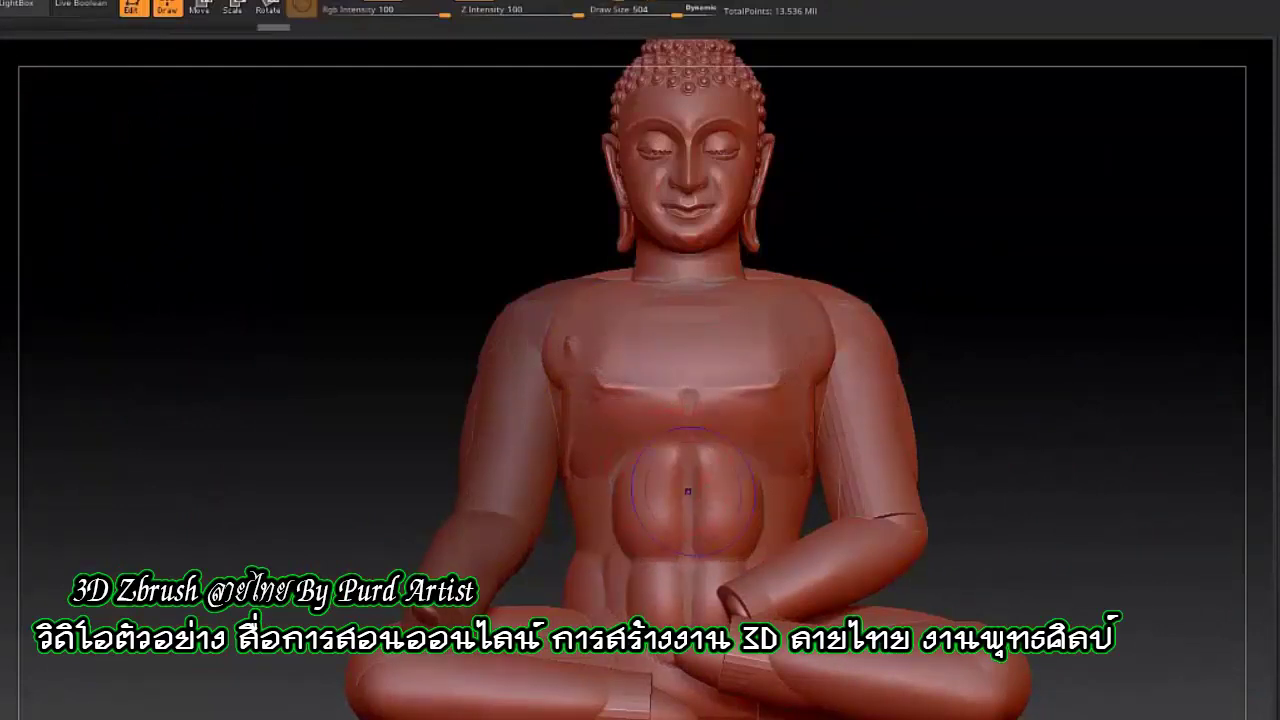
left_click_drag(327, 436, 462, 456)
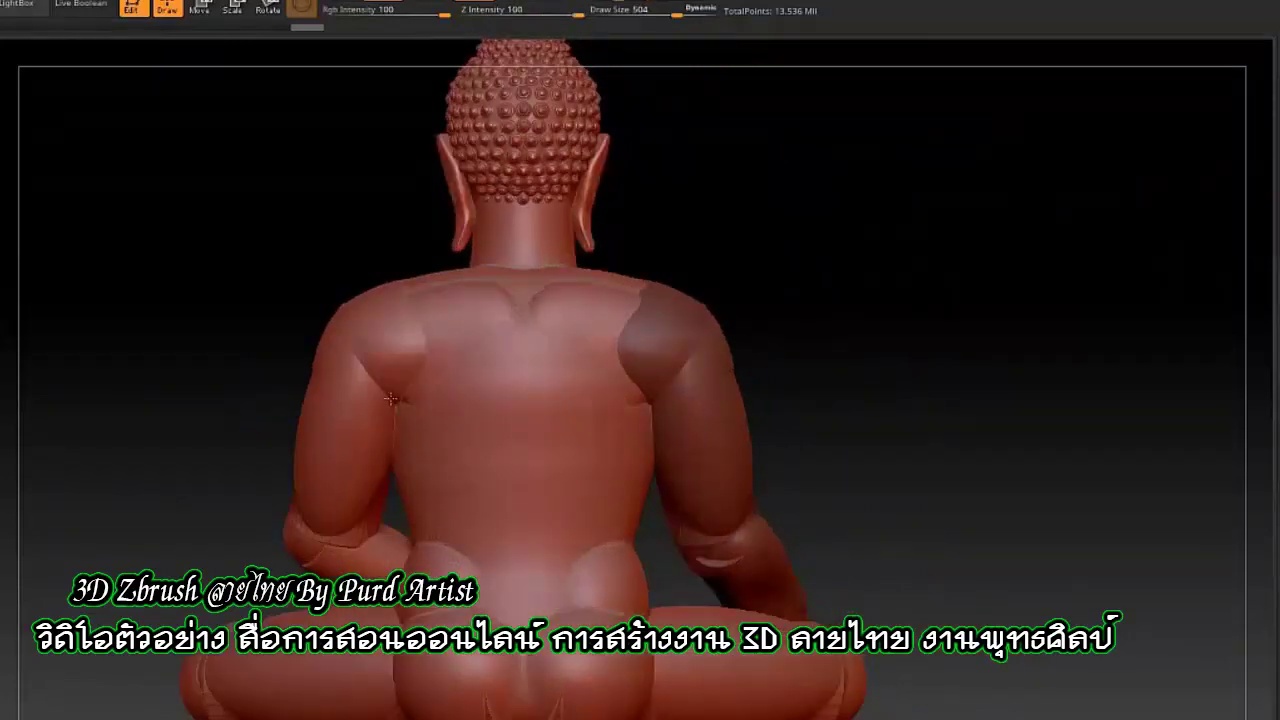
mouse_move(777, 366)
left_mouse_down()
mouse_move(763, 360)
mouse_move(1240, 465)
left_mouse_up()
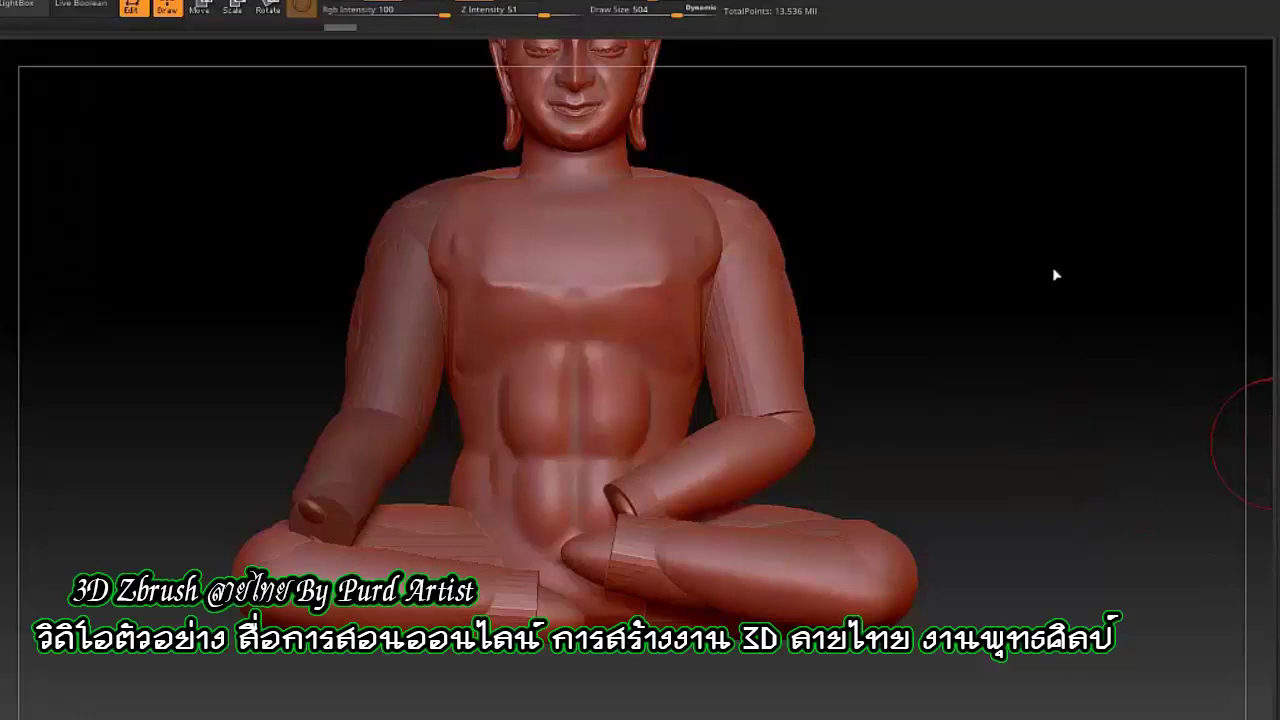
Step: Select the torso, set Z Intensity to 51, and check the back before turning it front
left_click_drag(1106, 314, 243, 363)
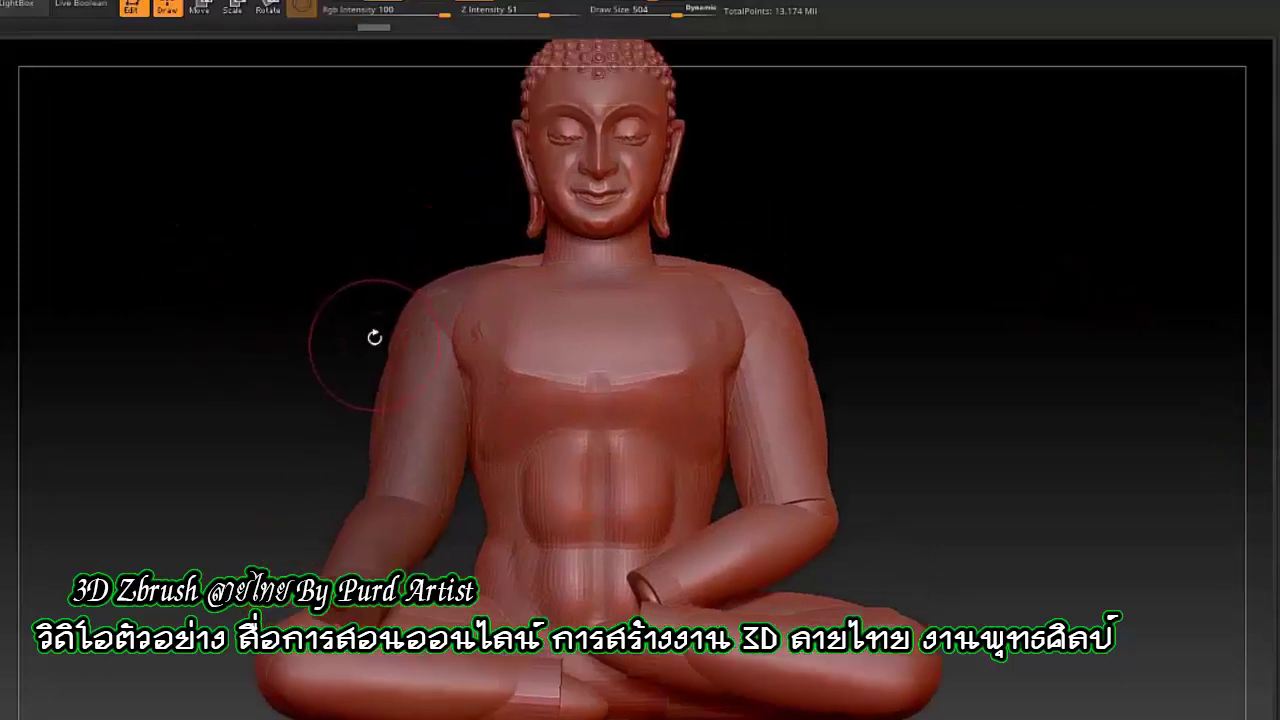
mouse_move(371, 334)
left_mouse_down()
mouse_move(278, 357)
mouse_move(431, 280)
left_mouse_up()
left_click(516, 400, "alt")
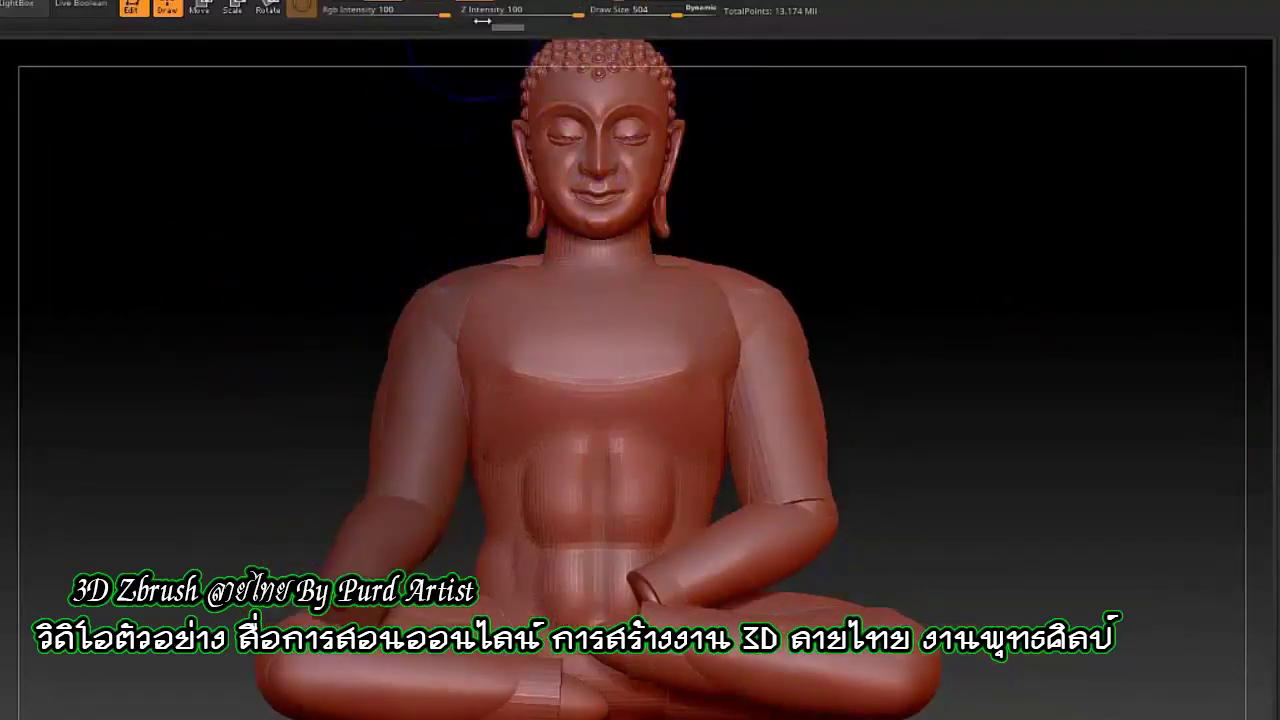
left_click_drag(482, 21, 460, 18)
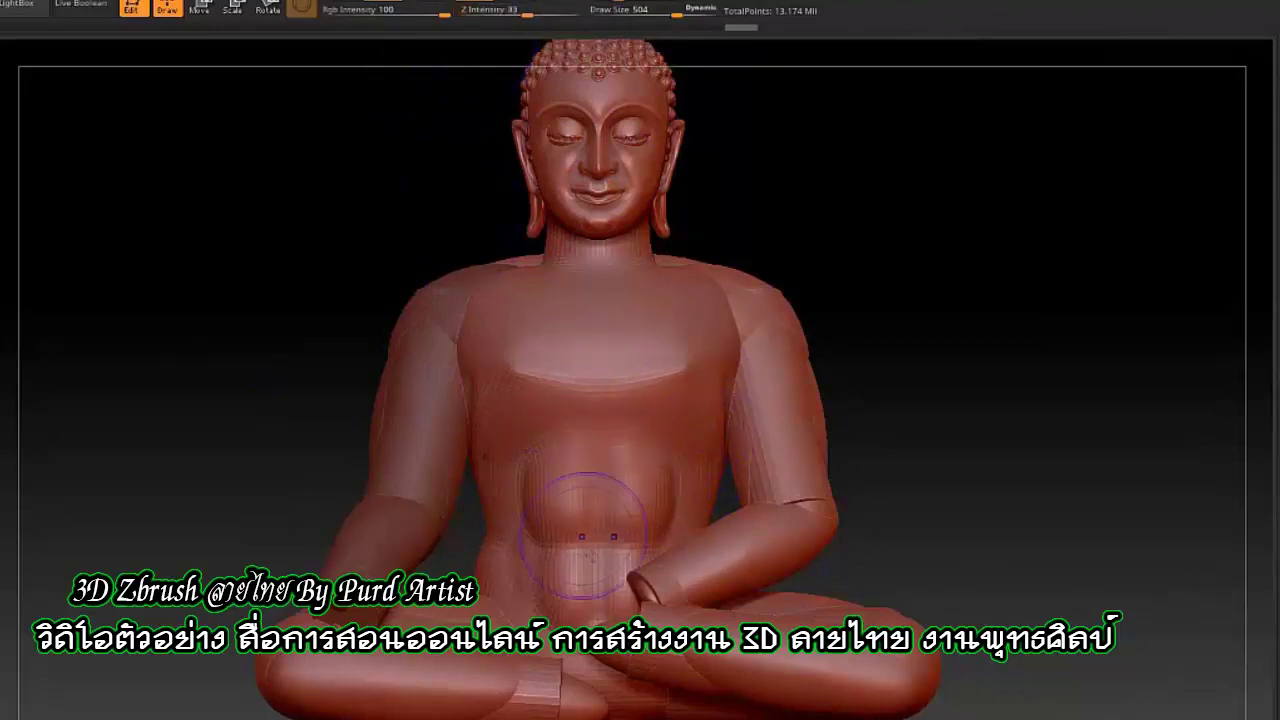
left_click_drag(527, 14, 543, 14)
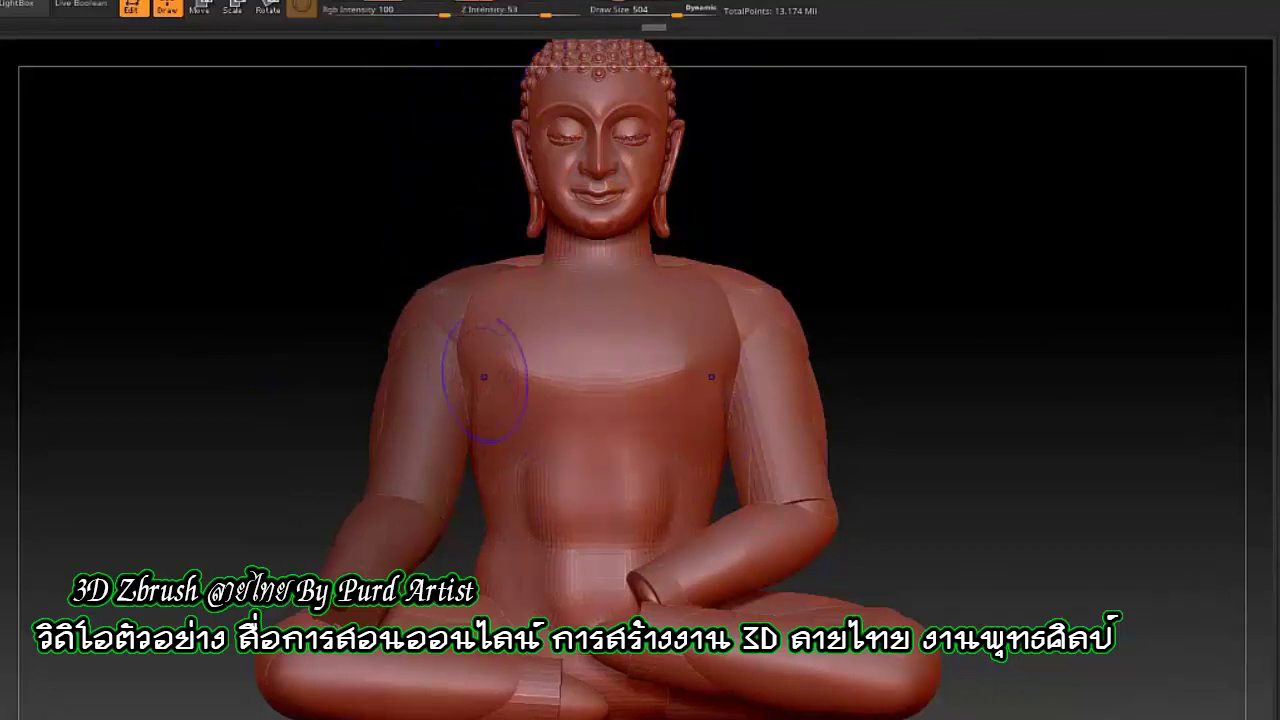
left_click_drag(315, 412, 460, 238)
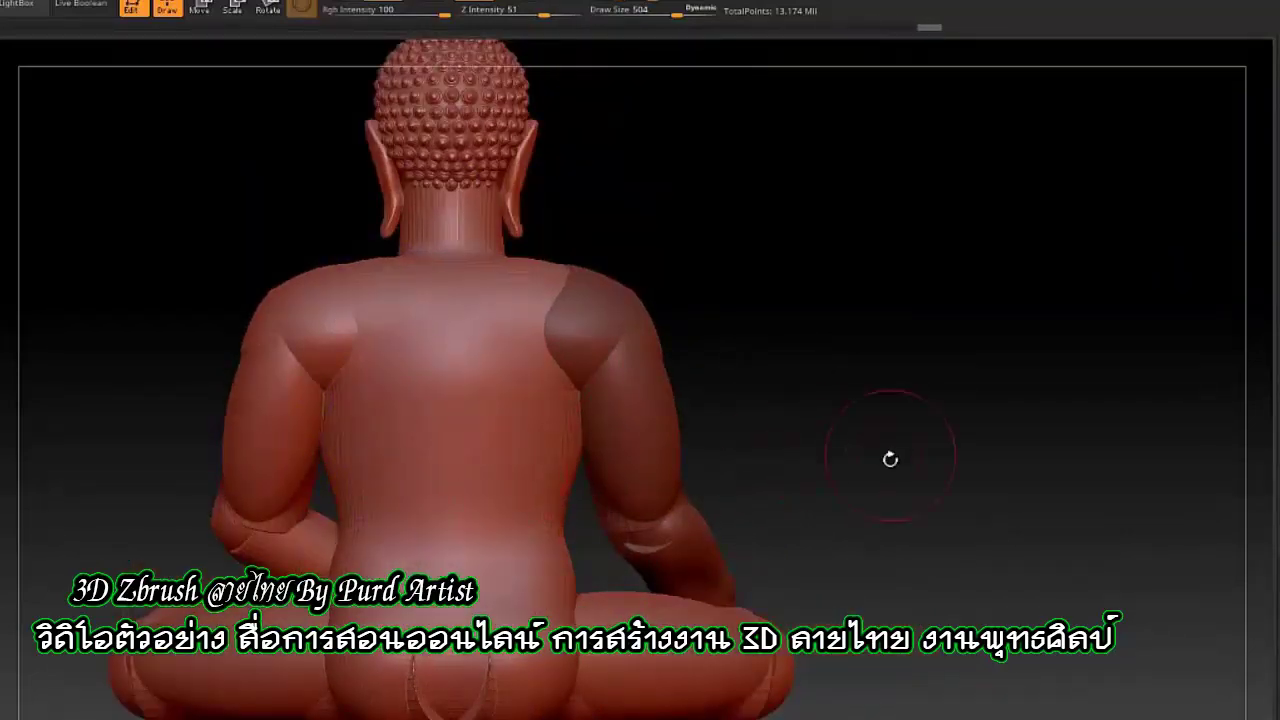
left_click_drag(891, 457, 1016, 404)
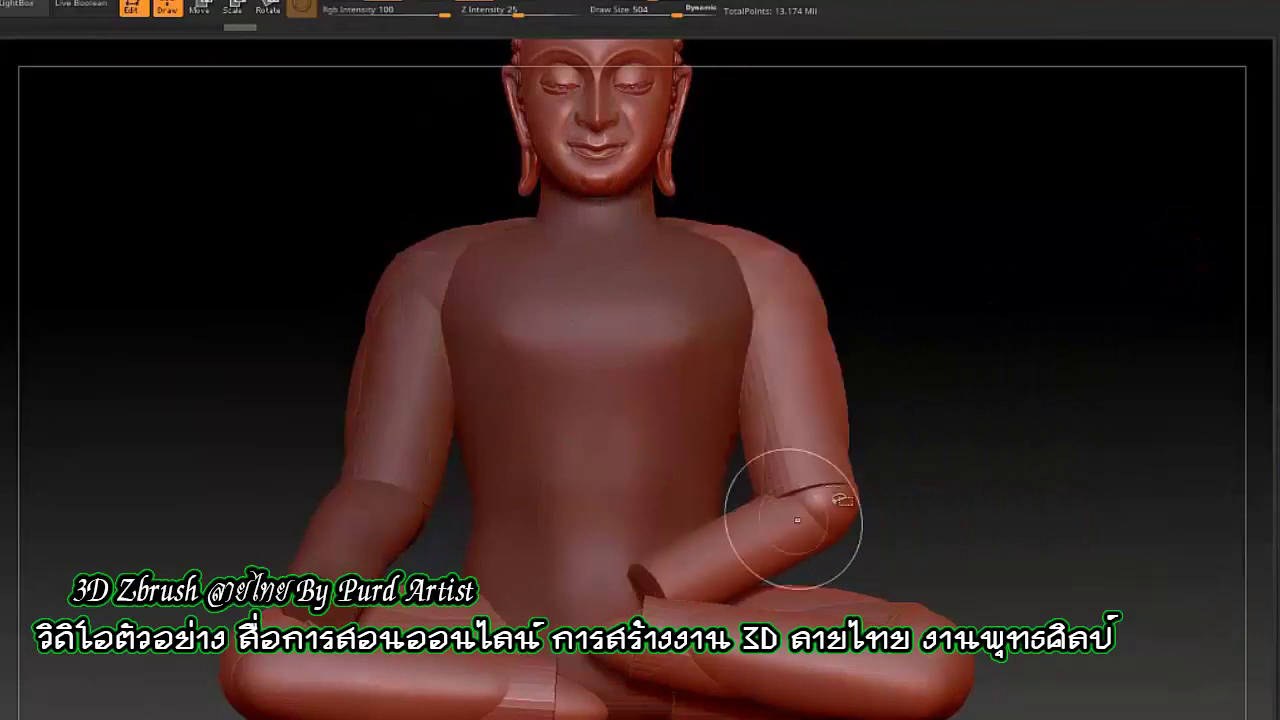
left_click_drag(771, 528, 777, 491)
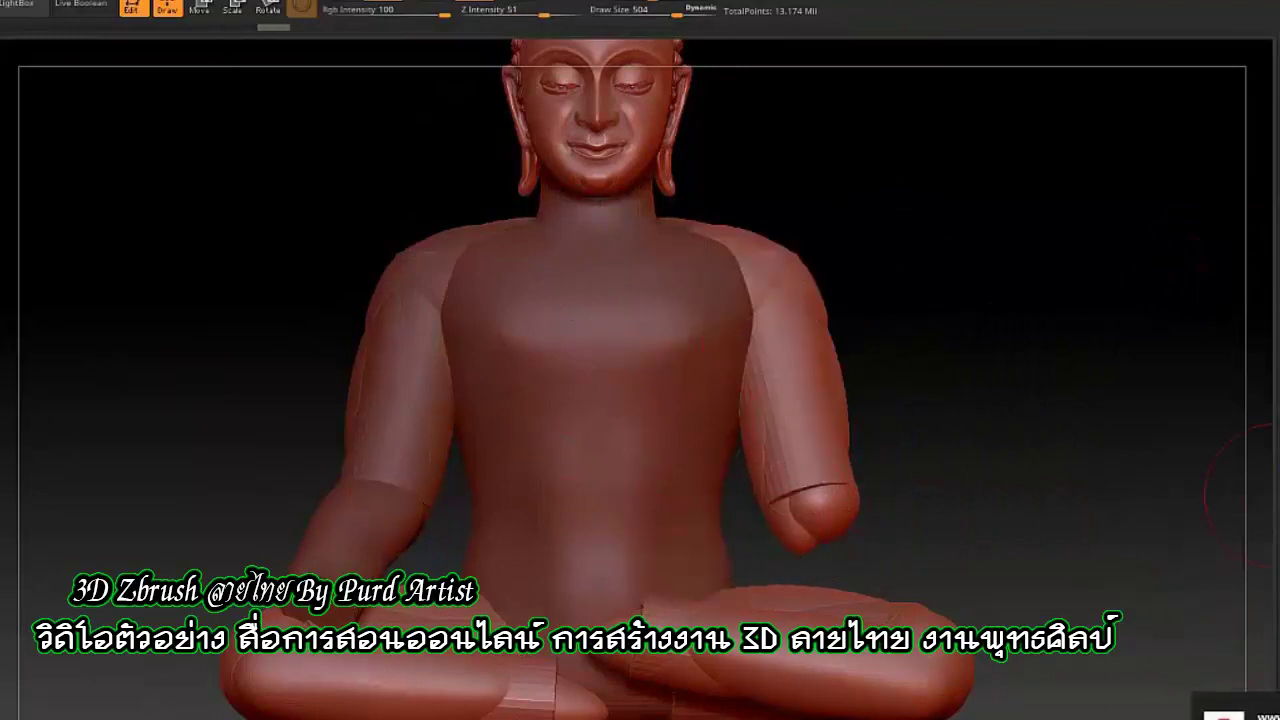
key("ctrl+z")
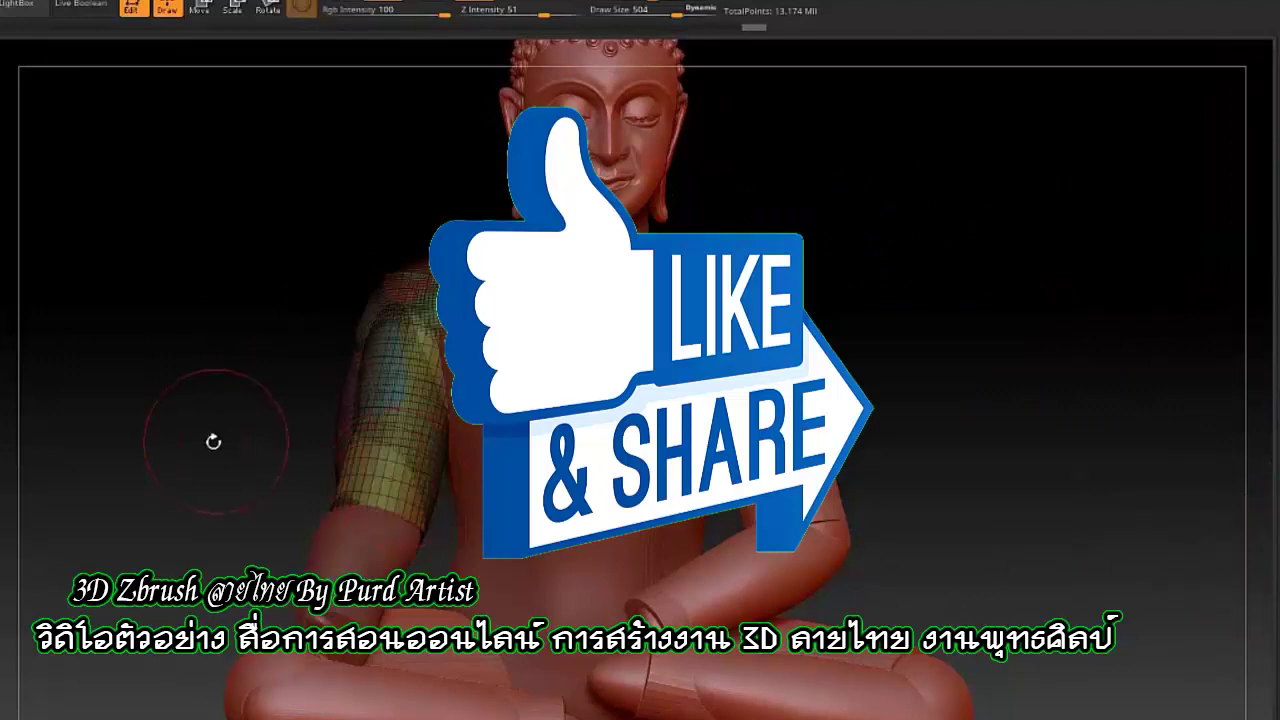
Step: Select both arm pieces and apply the confirmed, non-undoable geometry increase to them
left_click_drag(213, 441, 1166, 263)
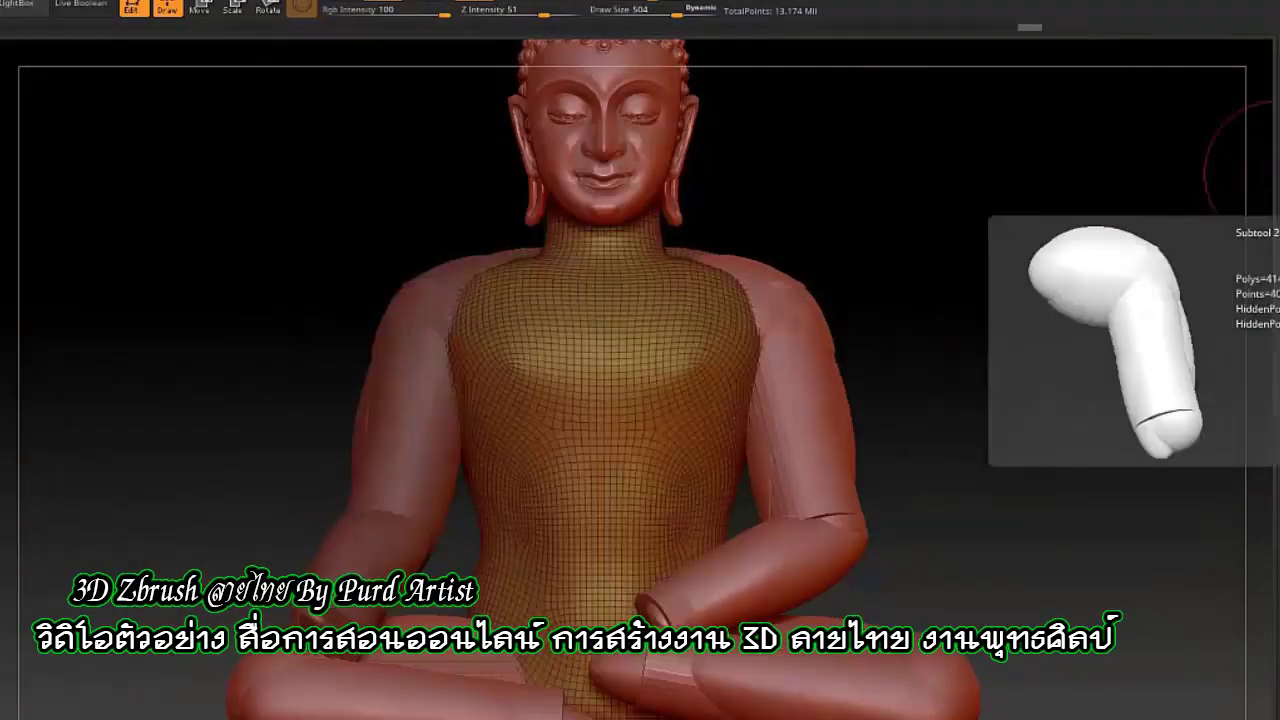
left_click(1243, 329)
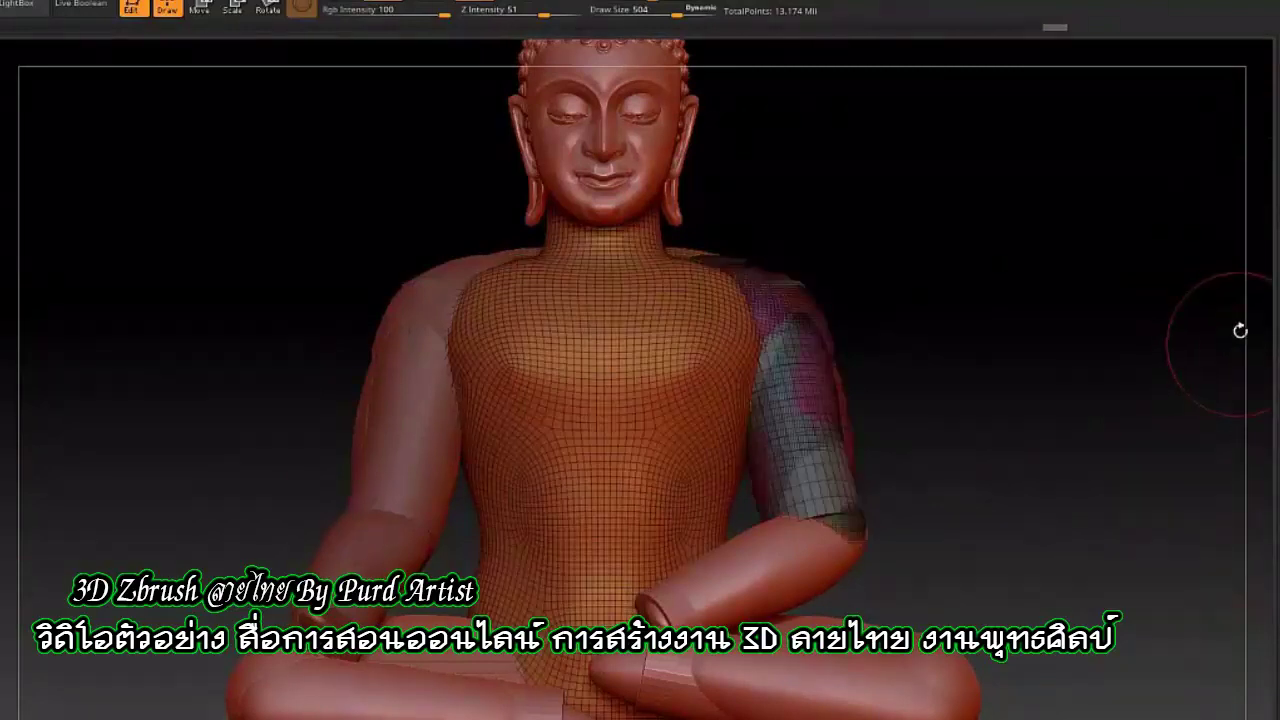
left_click(1258, 258)
left_click(1258, 258)
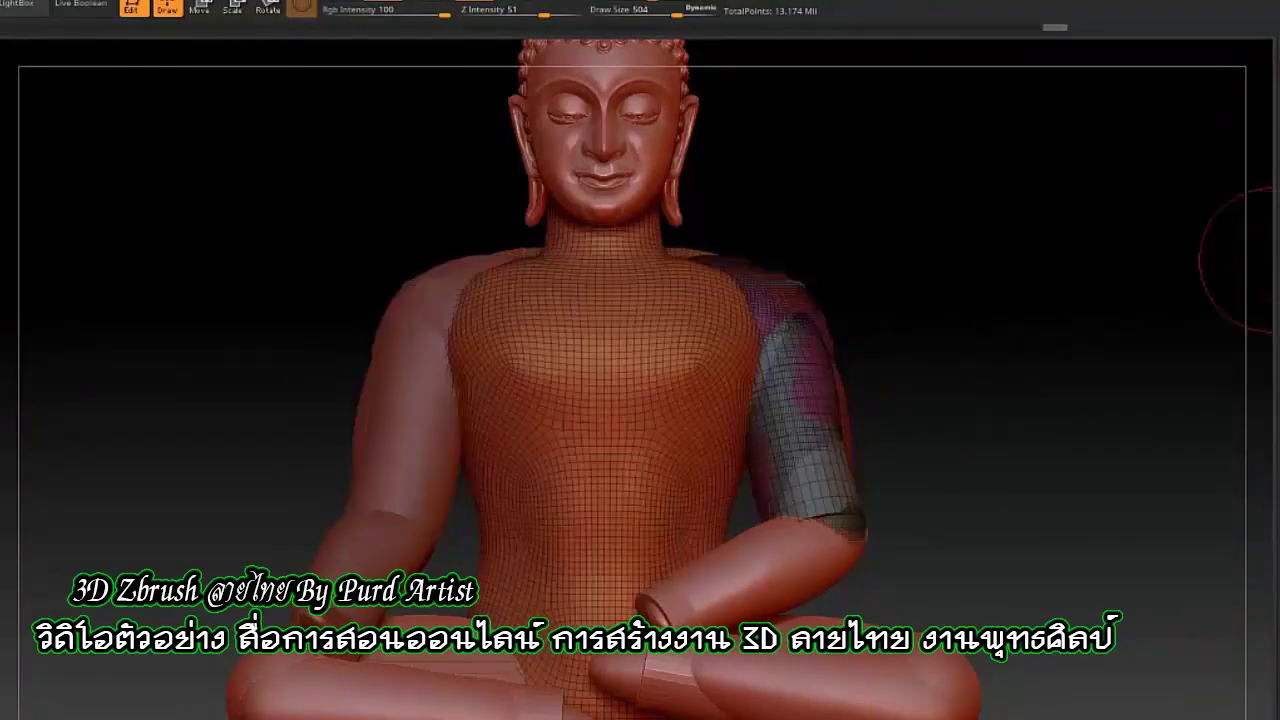
left_click(1186, 556)
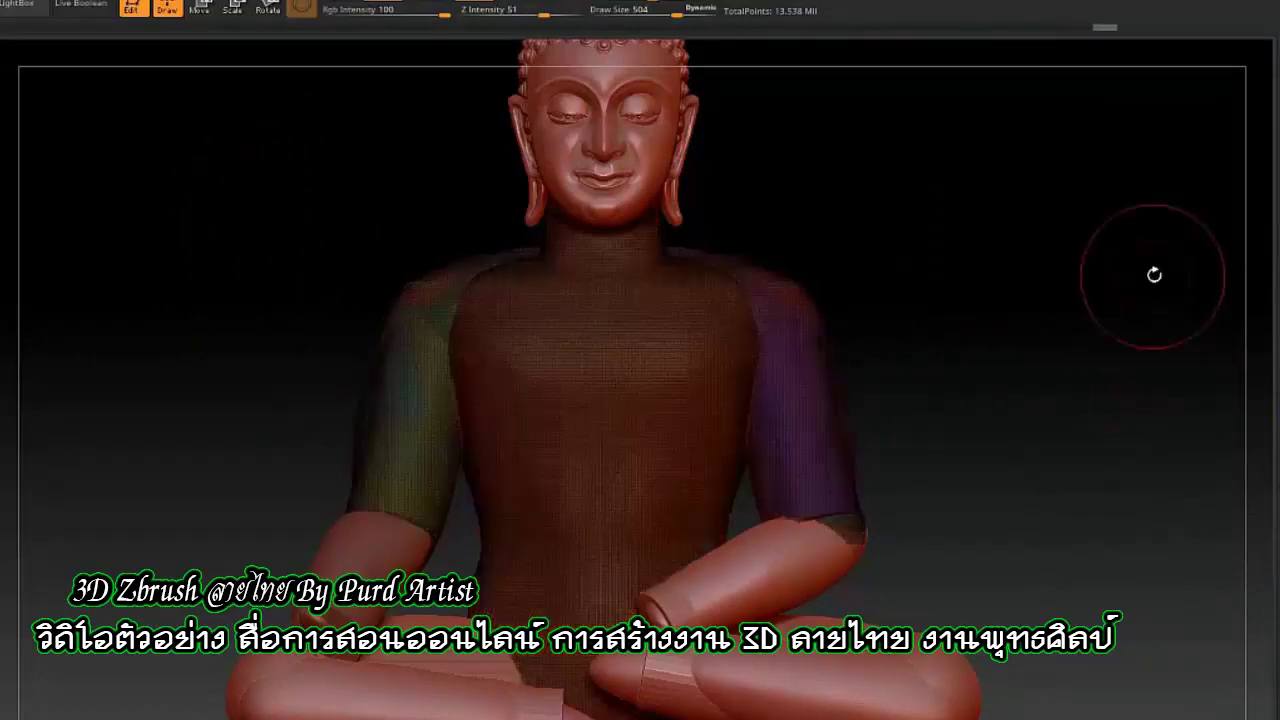
Step: Turn off Polyframe and bring the model back to a front view
left_click_drag(1114, 277, 1100, 352)
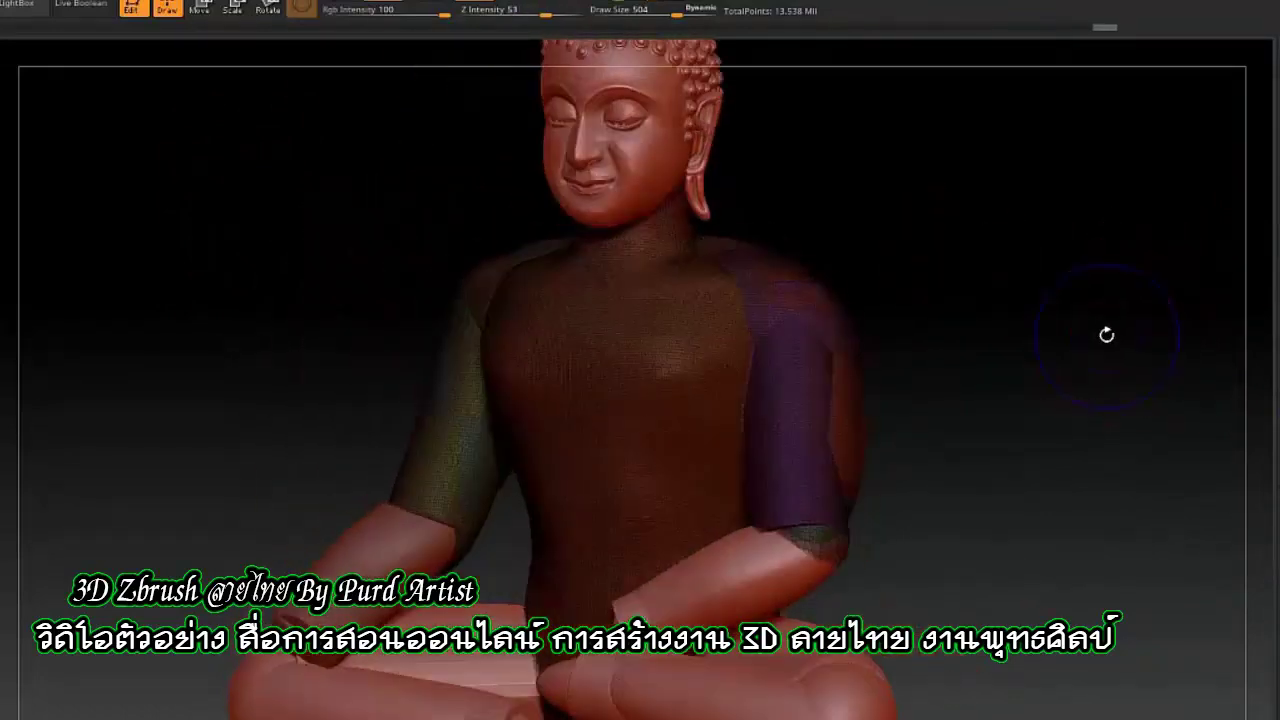
key("shift+f")
mouse_move(776, 283)
left_mouse_down()
mouse_move(977, 260)
mouse_move(890, 310)
left_mouse_up()
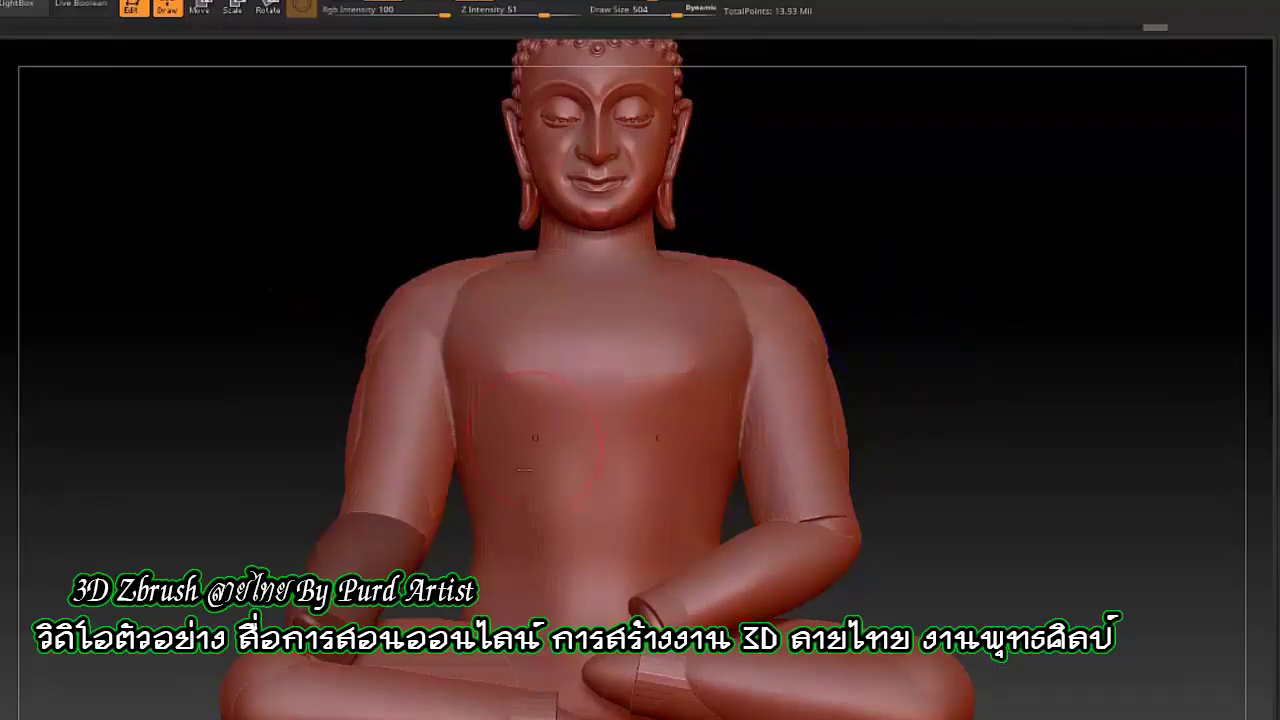
Step: Hide both arms and jump to an earlier point in the Undo History
left_click_drag(322, 243, 462, 345)
left_click(471, 300, "ctrl+shift")
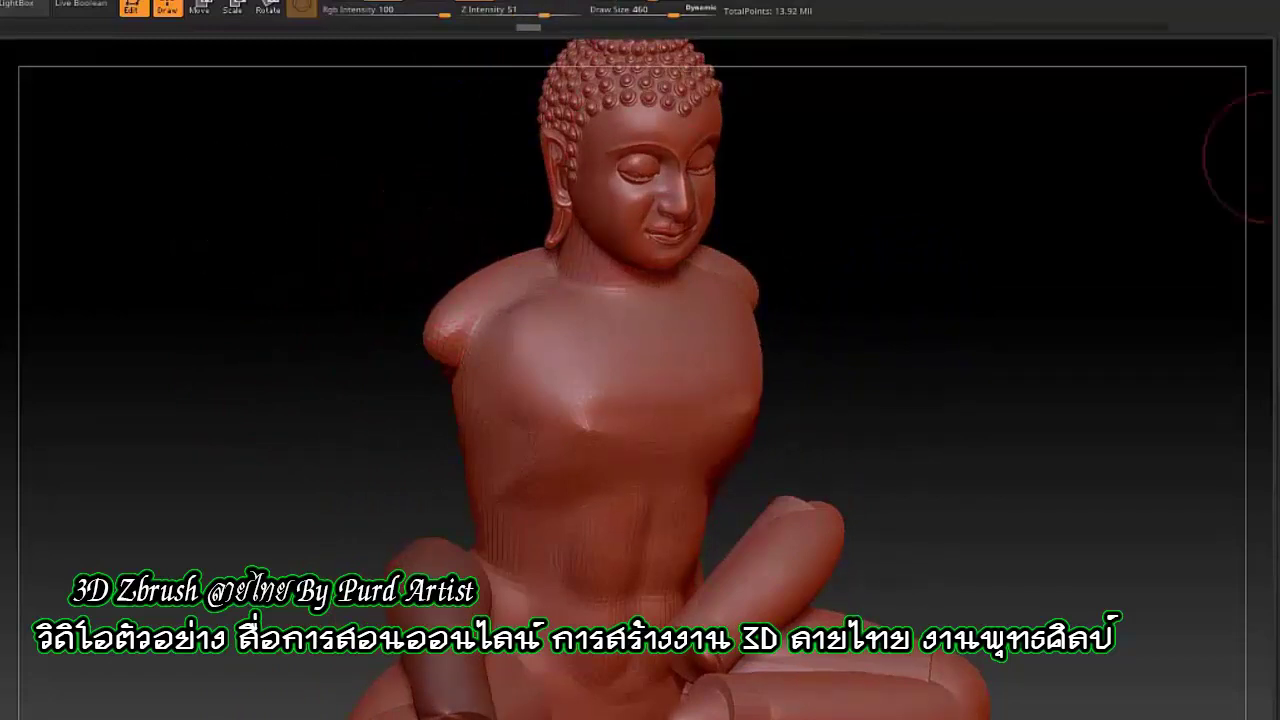
mouse_move(528, 30)
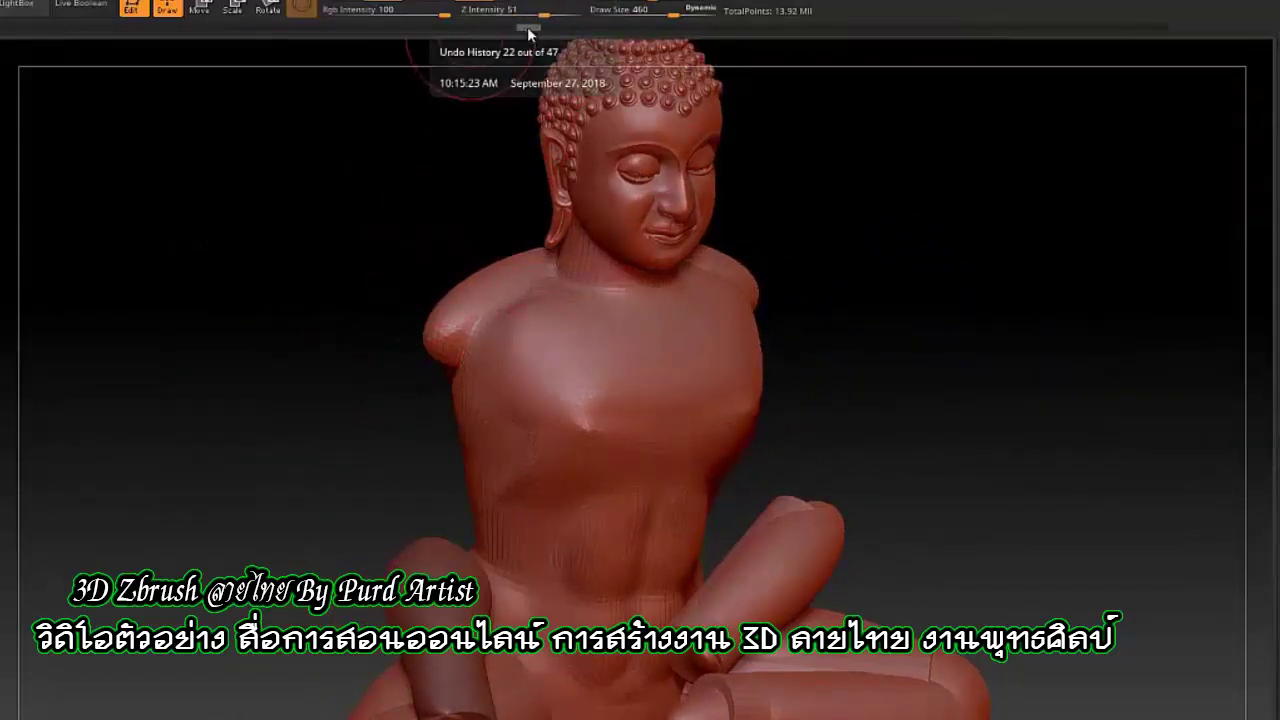
left_click(255, 316, "ctrl+shift")
left_click(1083, 20)
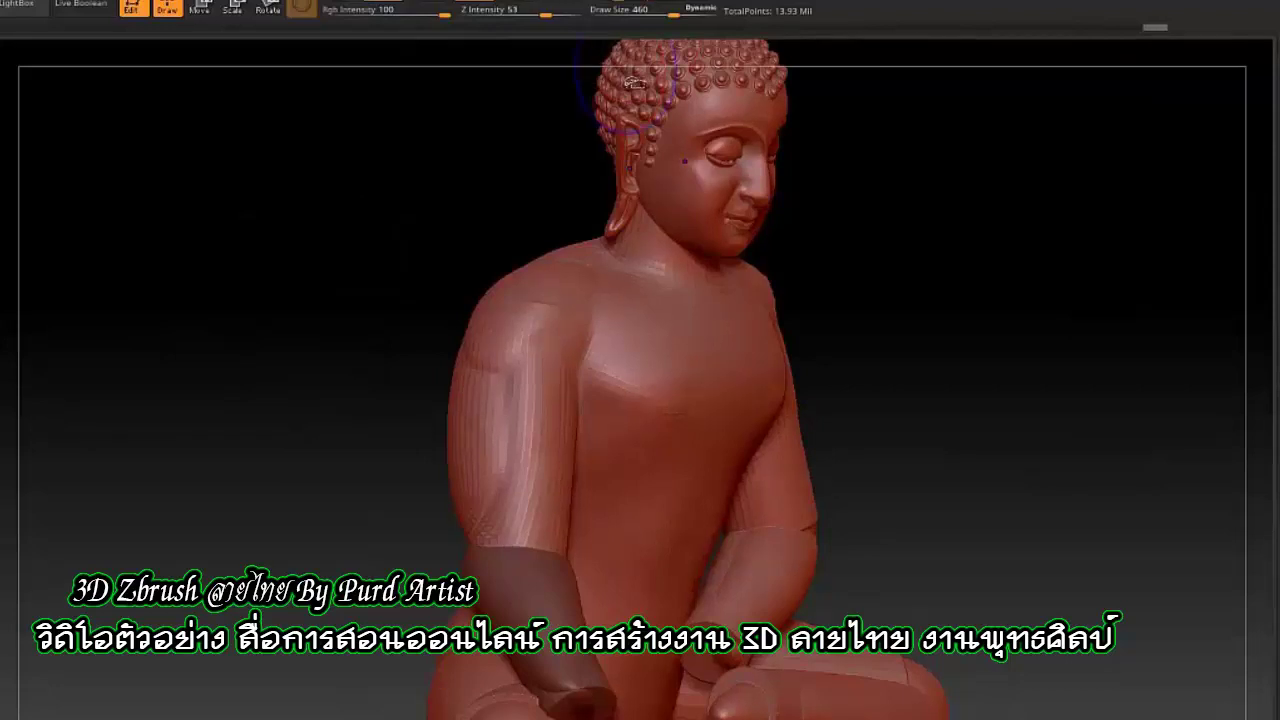
Step: Step back two states with Ctrl+Z, then forward one with Ctrl+Shift+Z
left_click_drag(465, 133, 515, 56)
key("Escape")
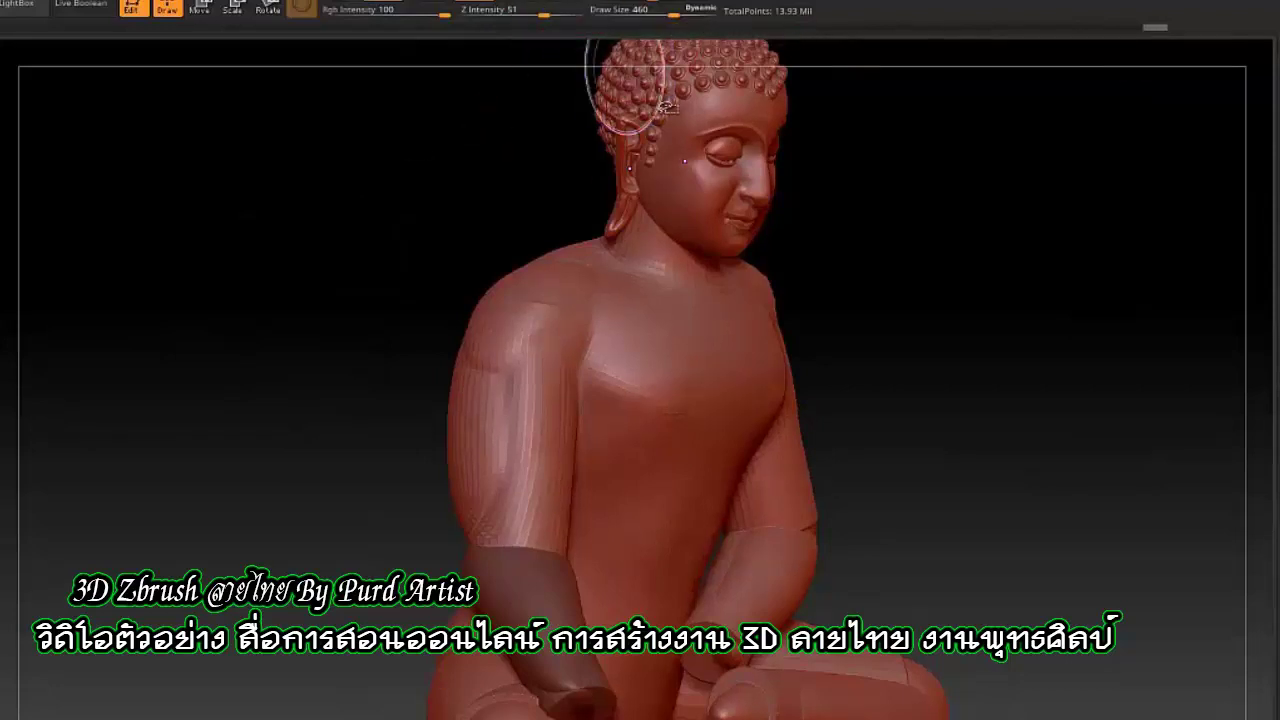
key("ctrl+z")
key("ctrl+z")
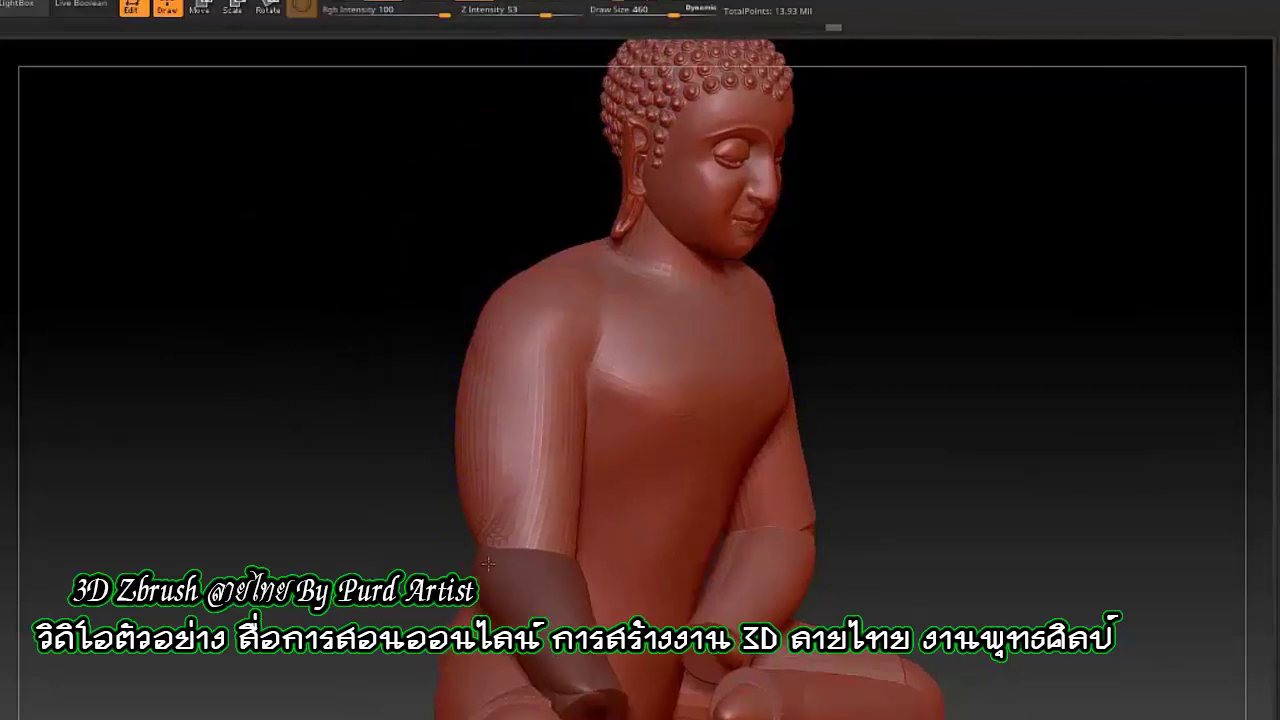
key("ctrl+z")
key("ctrl+z")
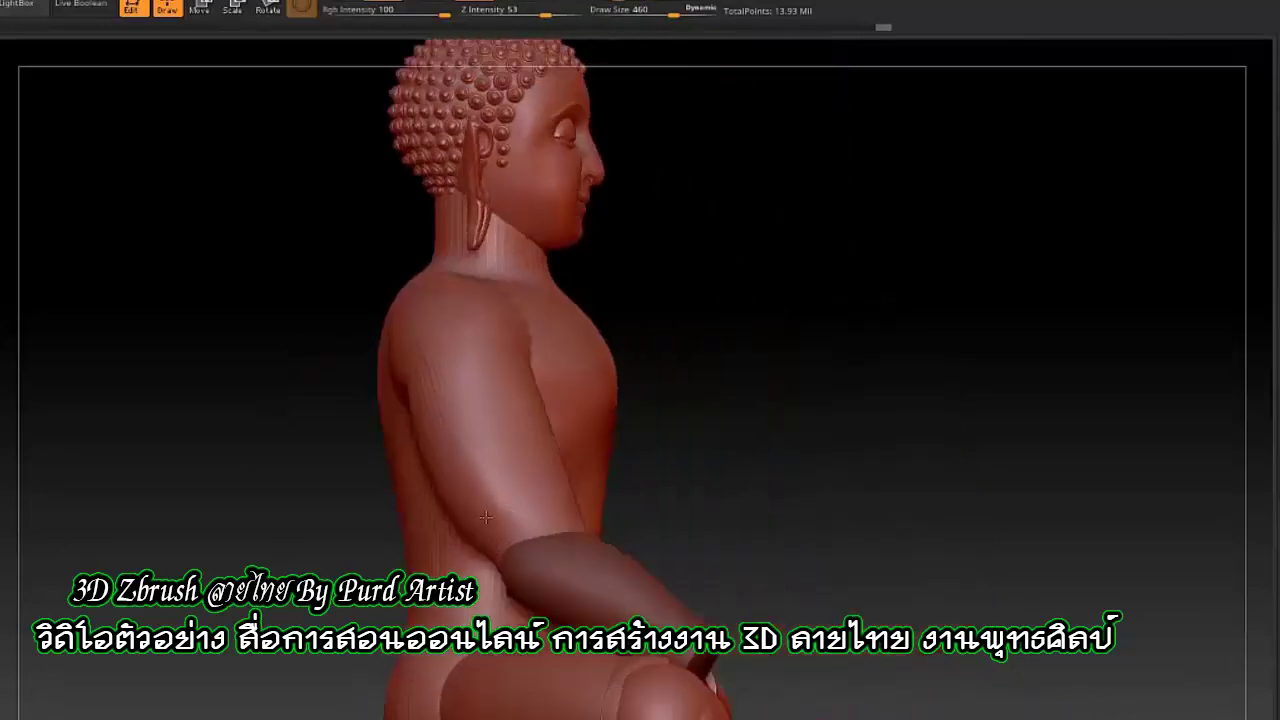
key("ctrl+shift+z")
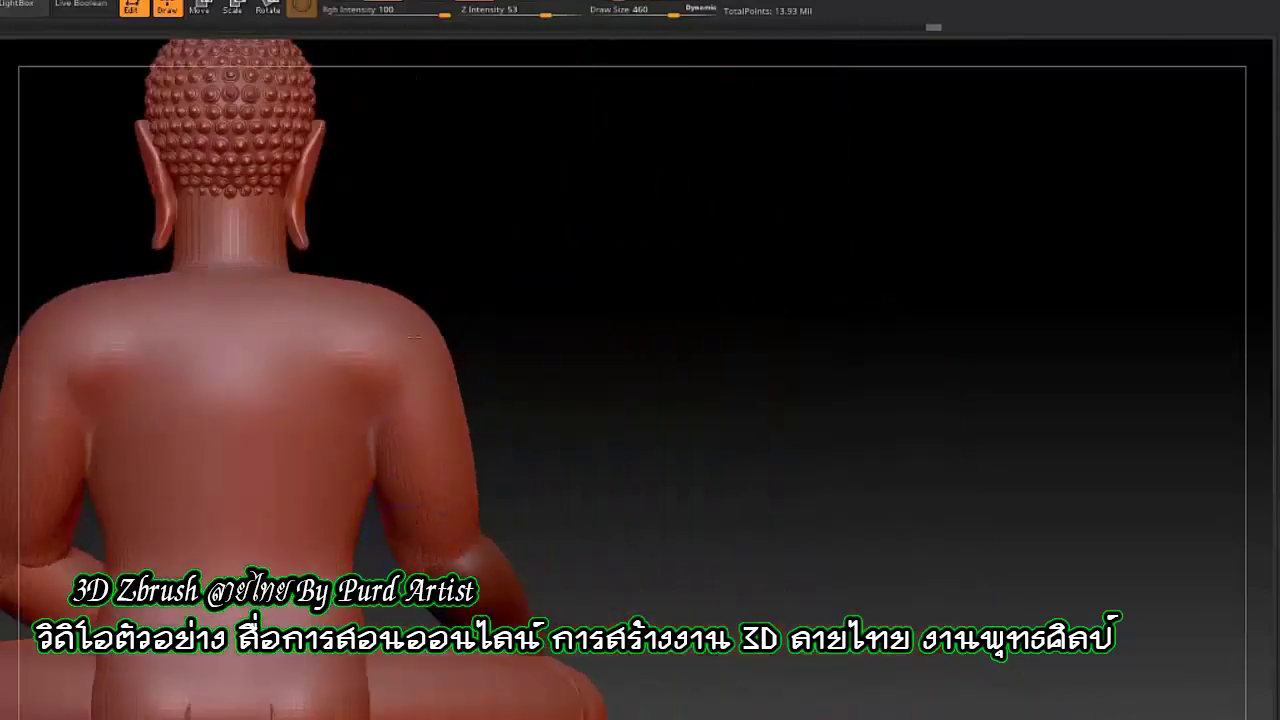
Step: Redo seven history steps, restoring the torso, head, arm and shoulder reshaping
key("ctrl+shift+z")
key("ctrl+shift+z")
key("ctrl+shift+z")
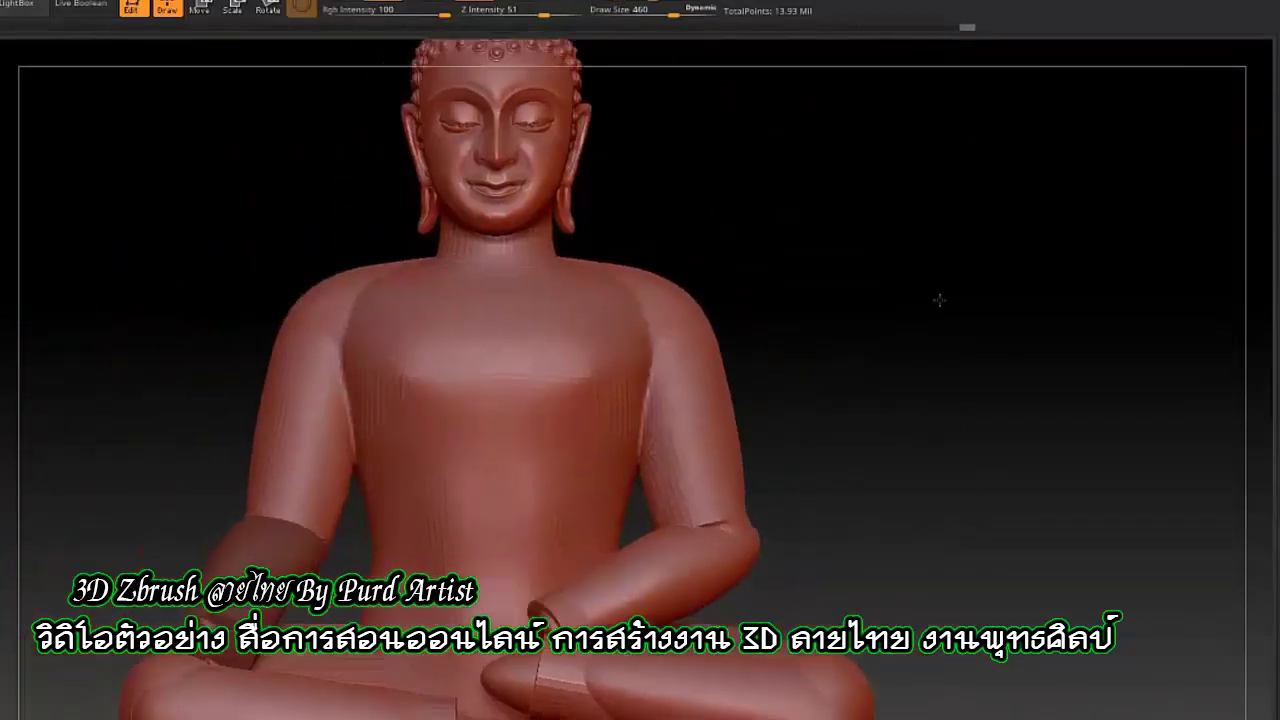
key("ctrl+shift+z")
key("ctrl+shift+z")
key("ctrl+shift+z")
key("ctrl+shift+z")
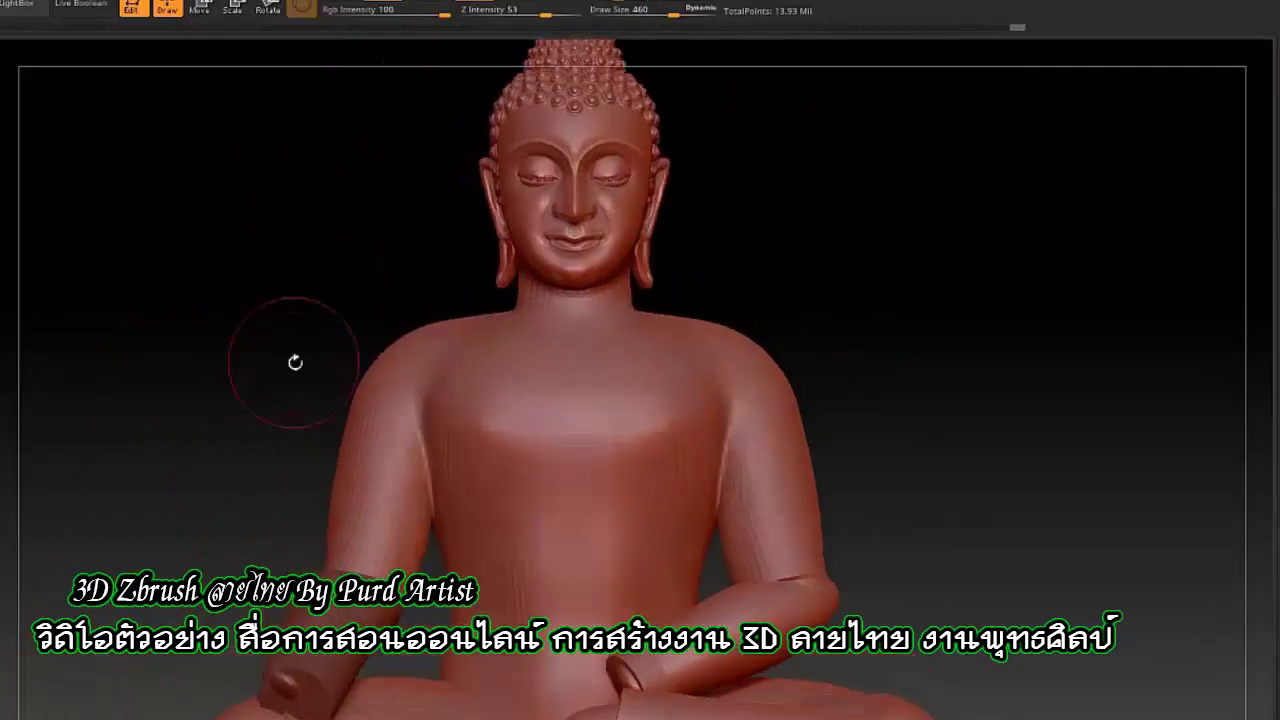
key("ctrl+shift+z")
key("ctrl+shift+z")
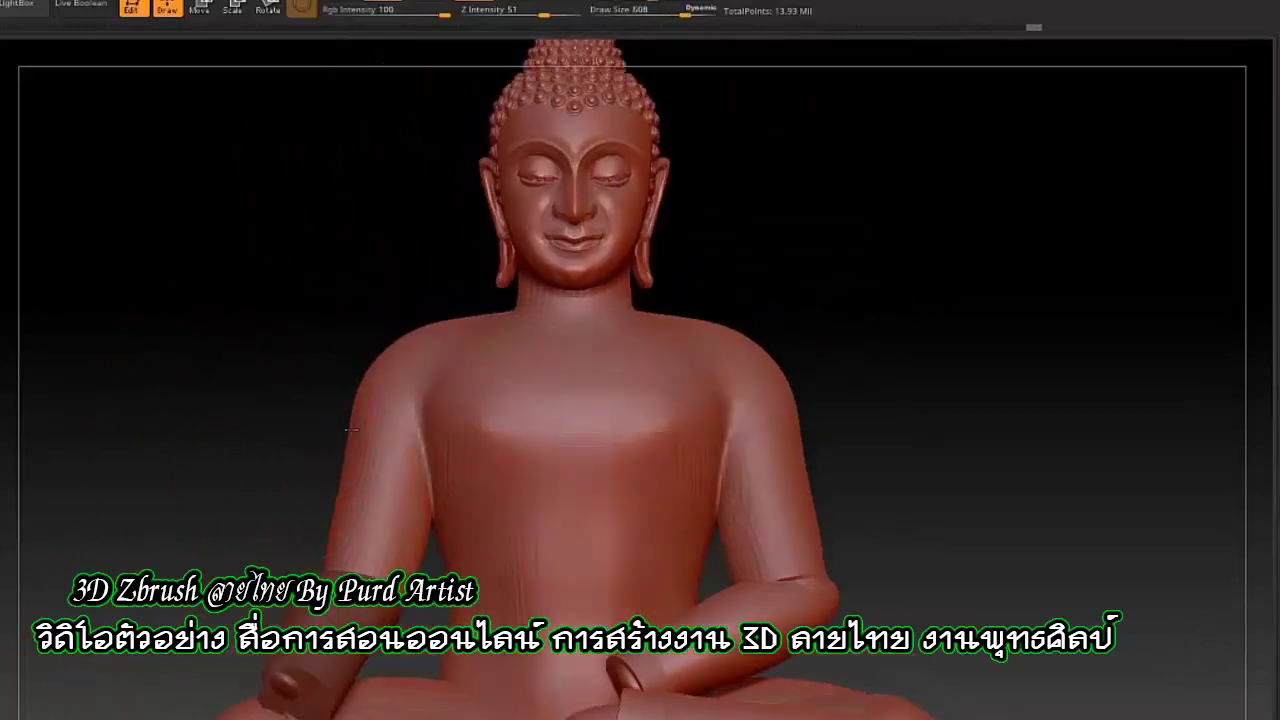
key("ctrl+shift+z")
key("ctrl+shift+z")
key("ctrl+shift+z")
key("ctrl+shift+z")
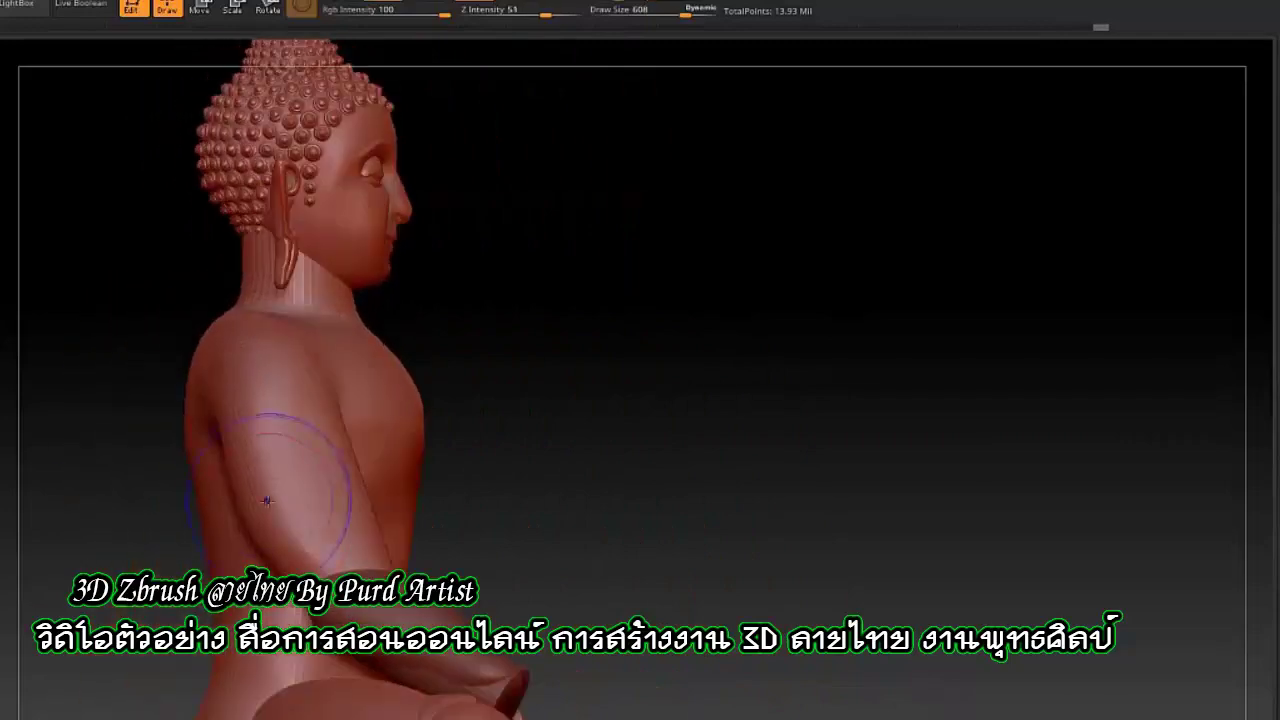
key("ctrl+shift+z")
key("ctrl+shift+z")
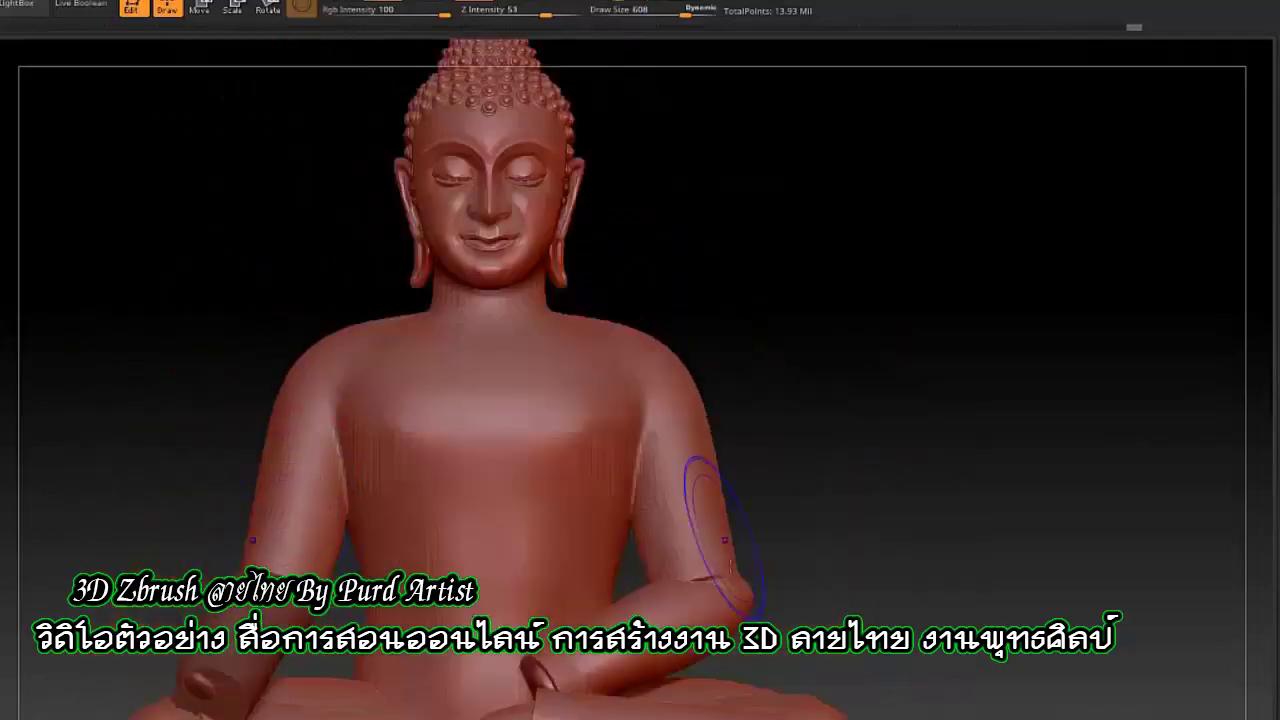
key("ctrl+shift+z")
key("ctrl+shift+z")
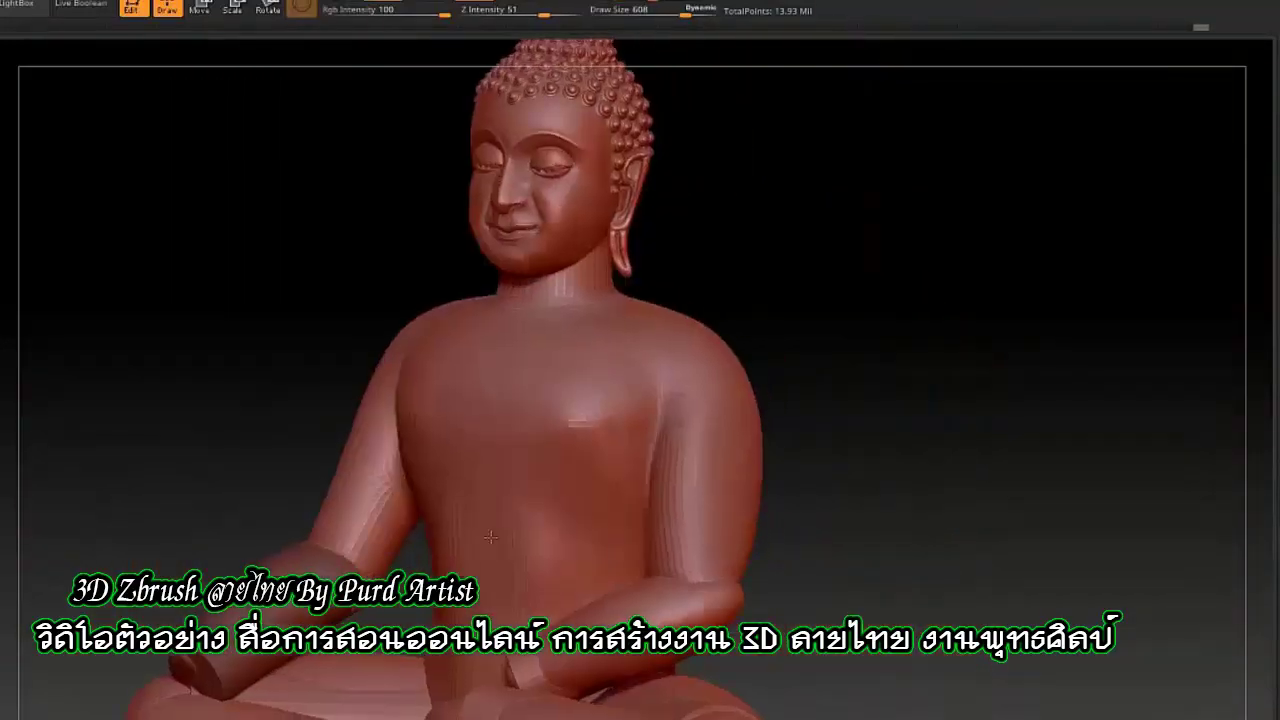
key("ctrl+shift+z")
key("ctrl+shift+z")
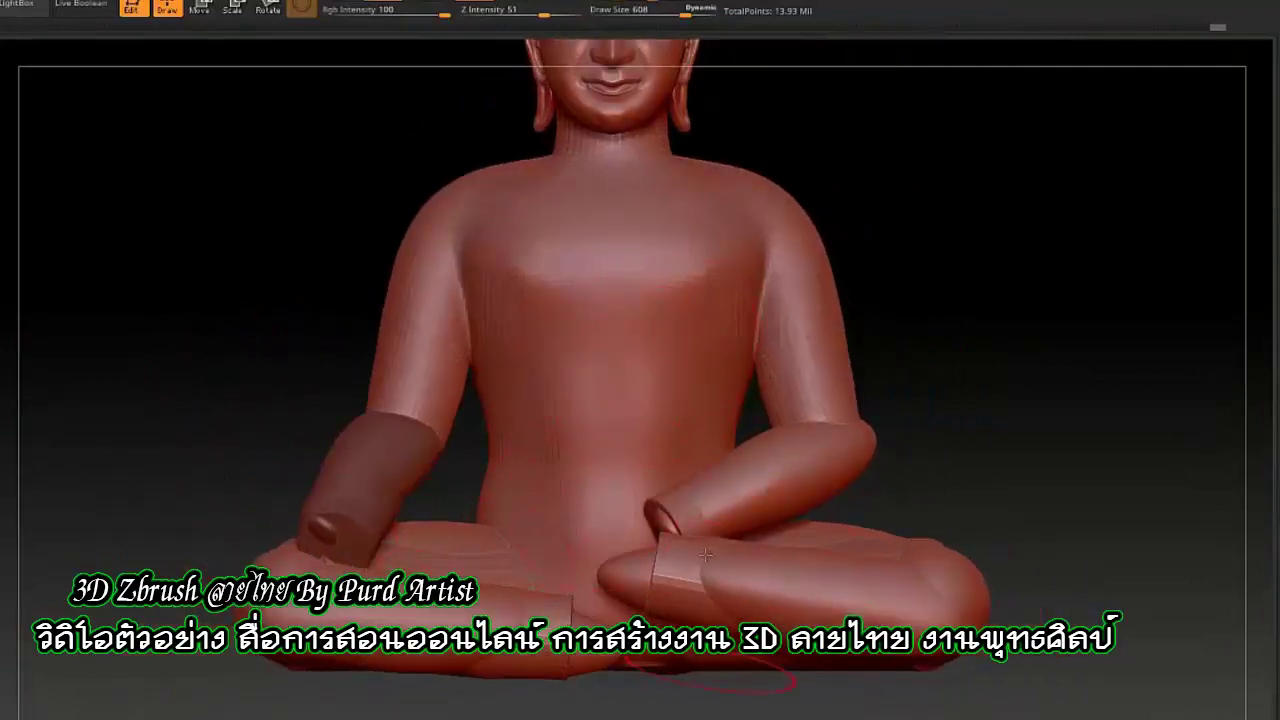
Step: Select the left and right leg pieces and merge them down into one piece
left_click(1275, 380)
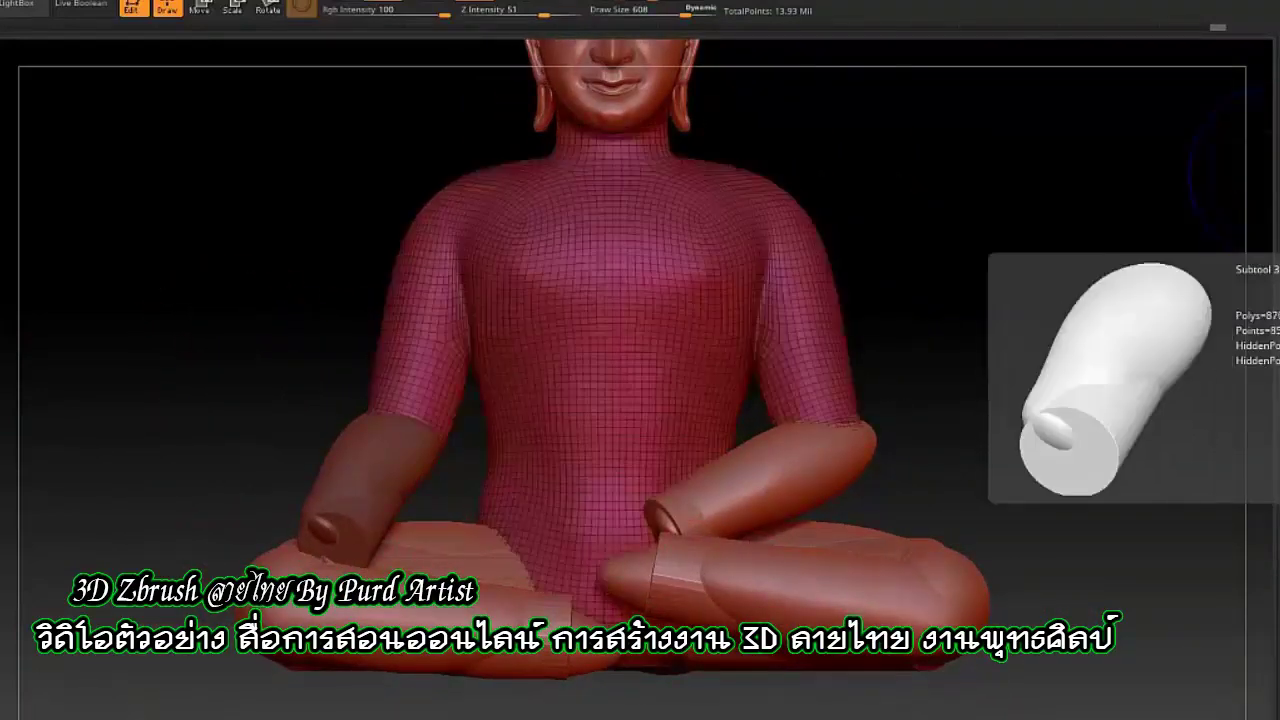
left_click(1275, 385)
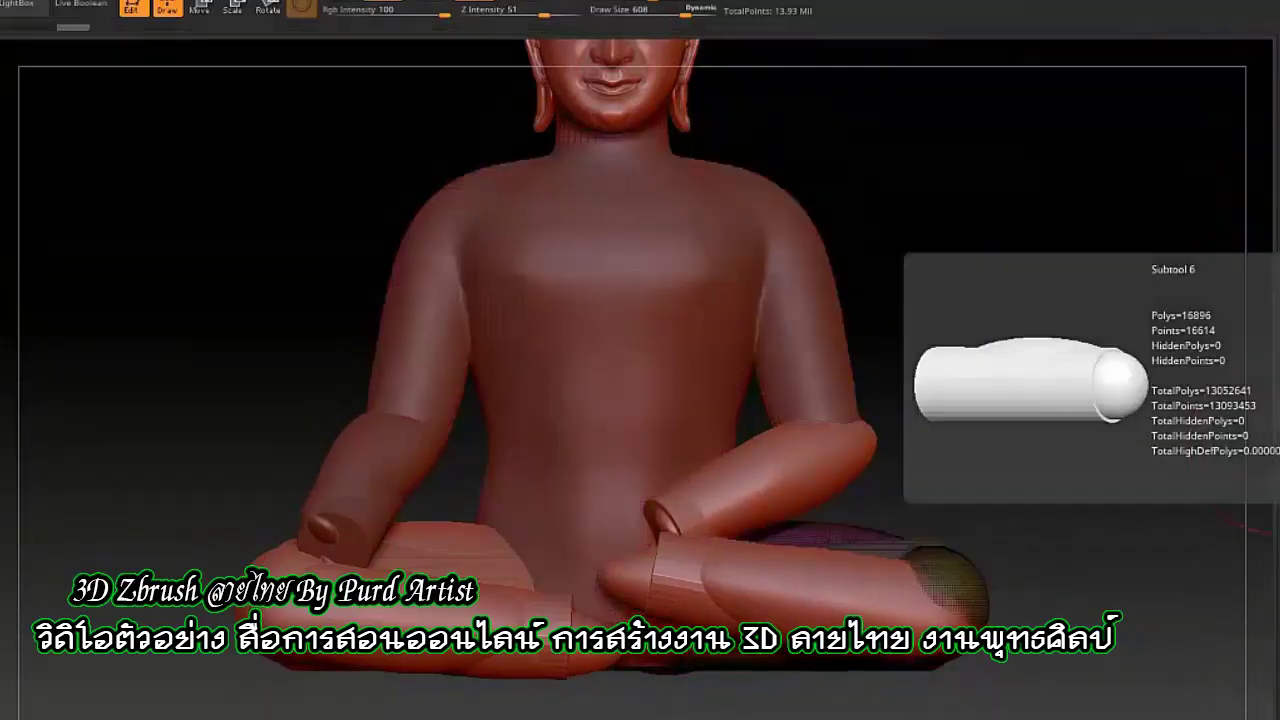
left_click(1275, 380)
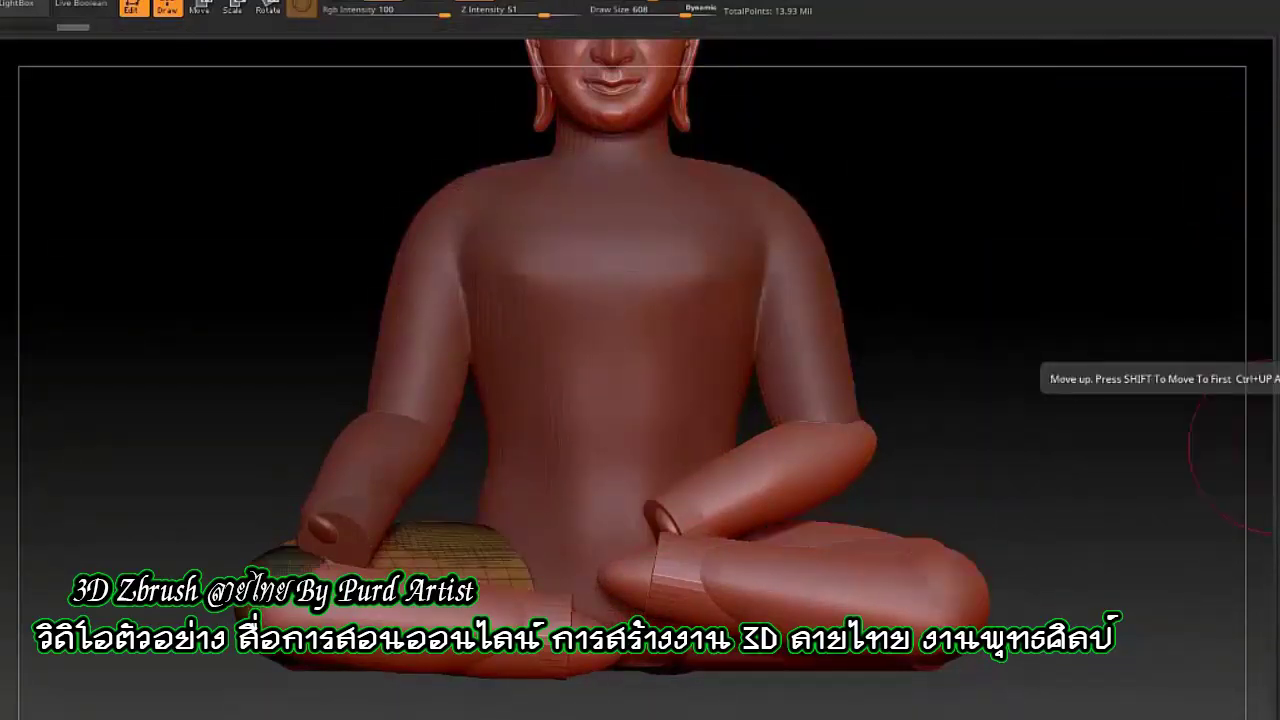
left_click(1275, 380)
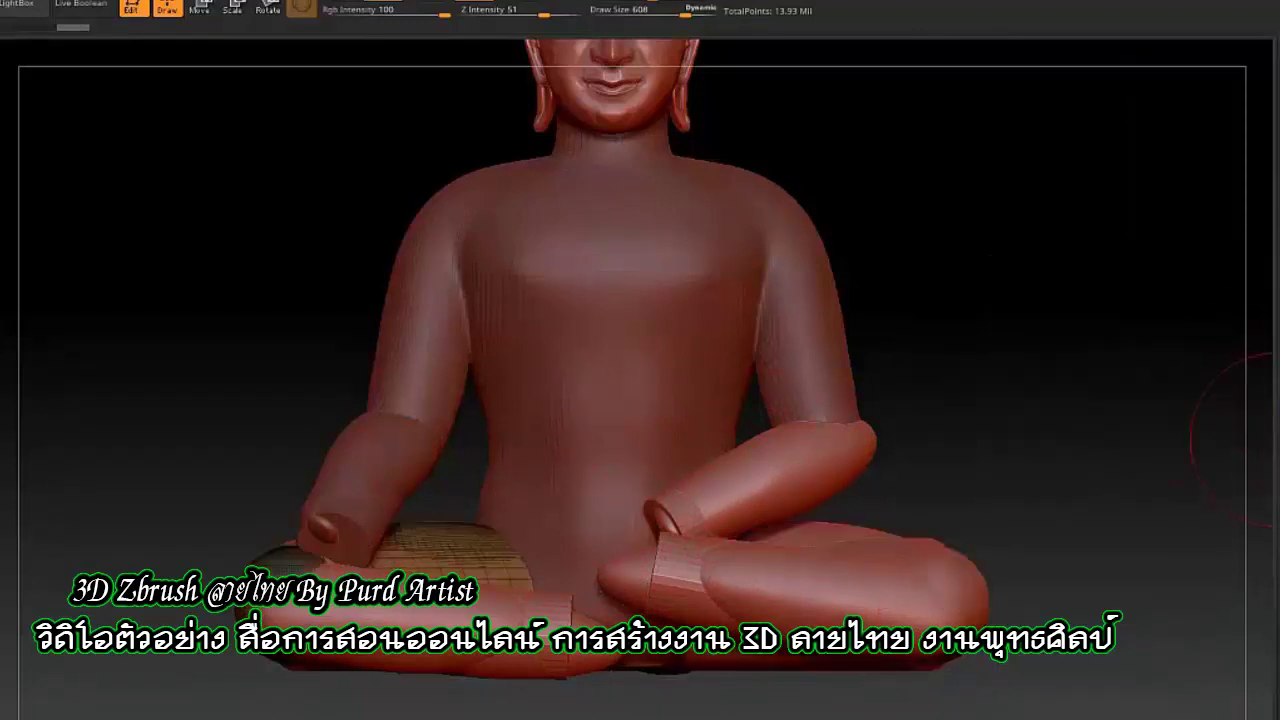
left_click(1272, 375)
left_click(1229, 609)
left_click_drag(1074, 340, 572, 595)
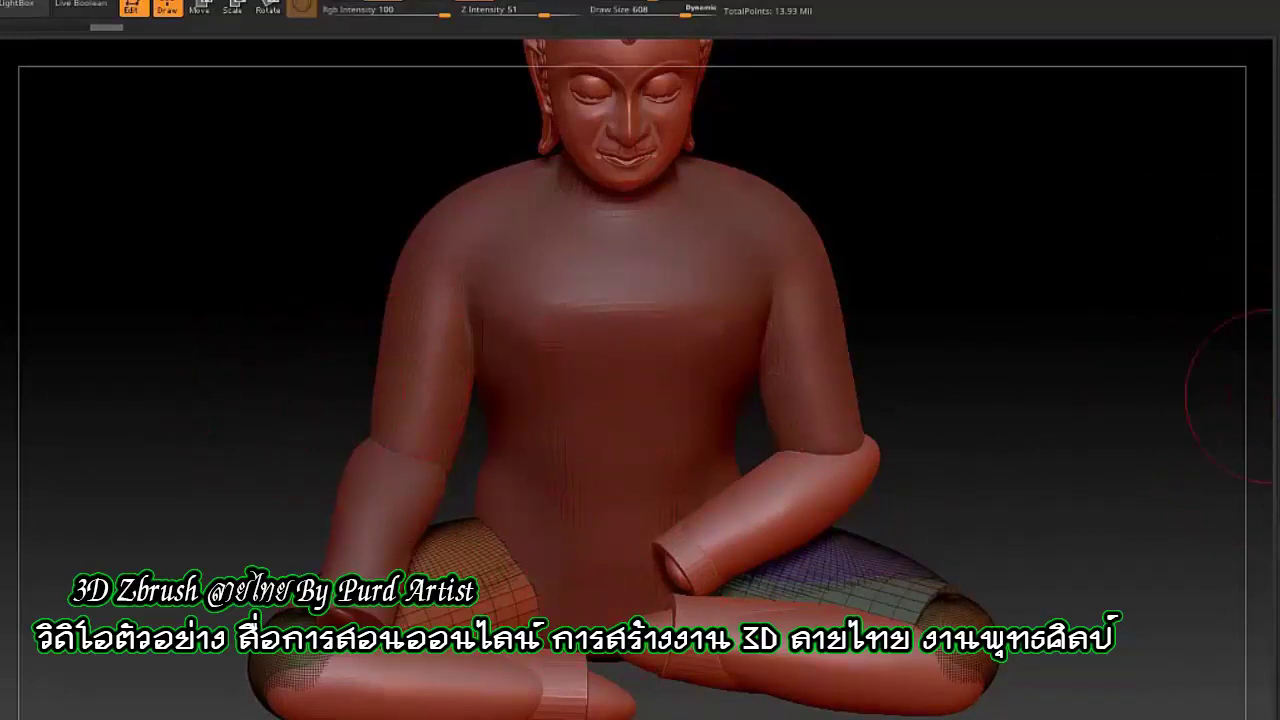
Step: Switch between the torso and crossed legs, orbiting to view the head's curls
key("Up")
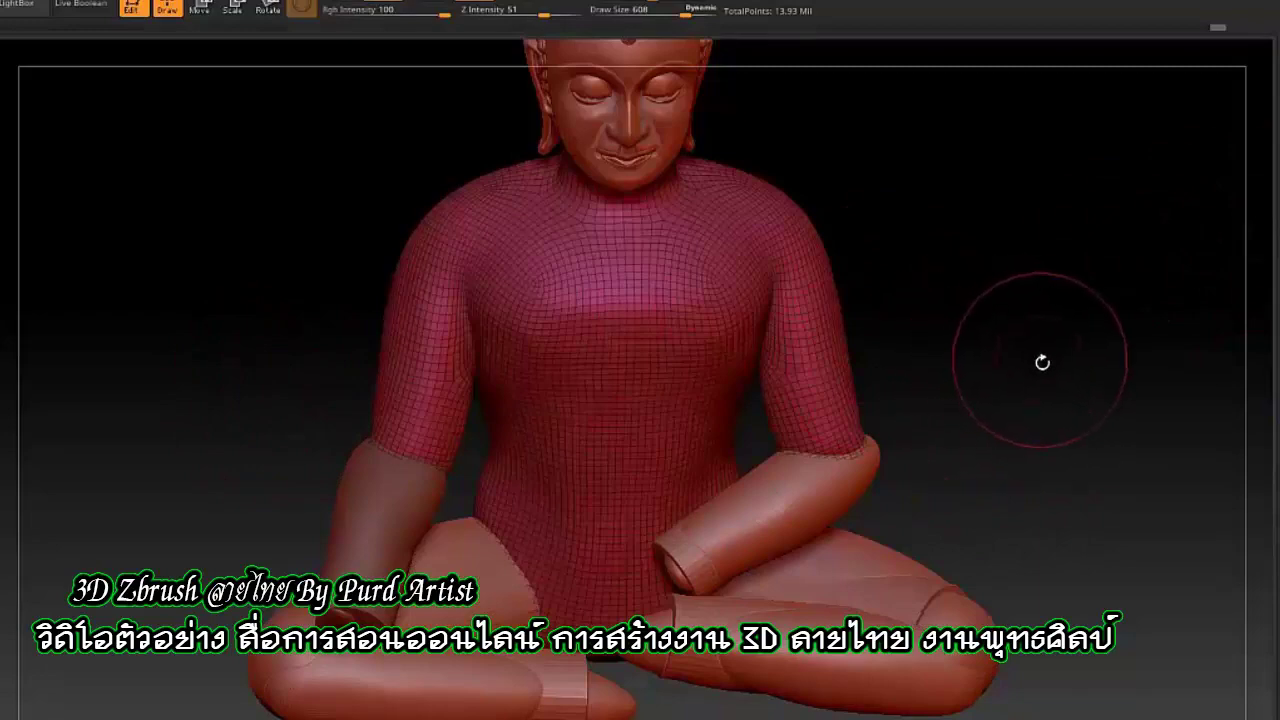
mouse_move(1042, 362)
left_mouse_down()
mouse_move(1020, 337)
mouse_move(1228, 229)
left_mouse_up()
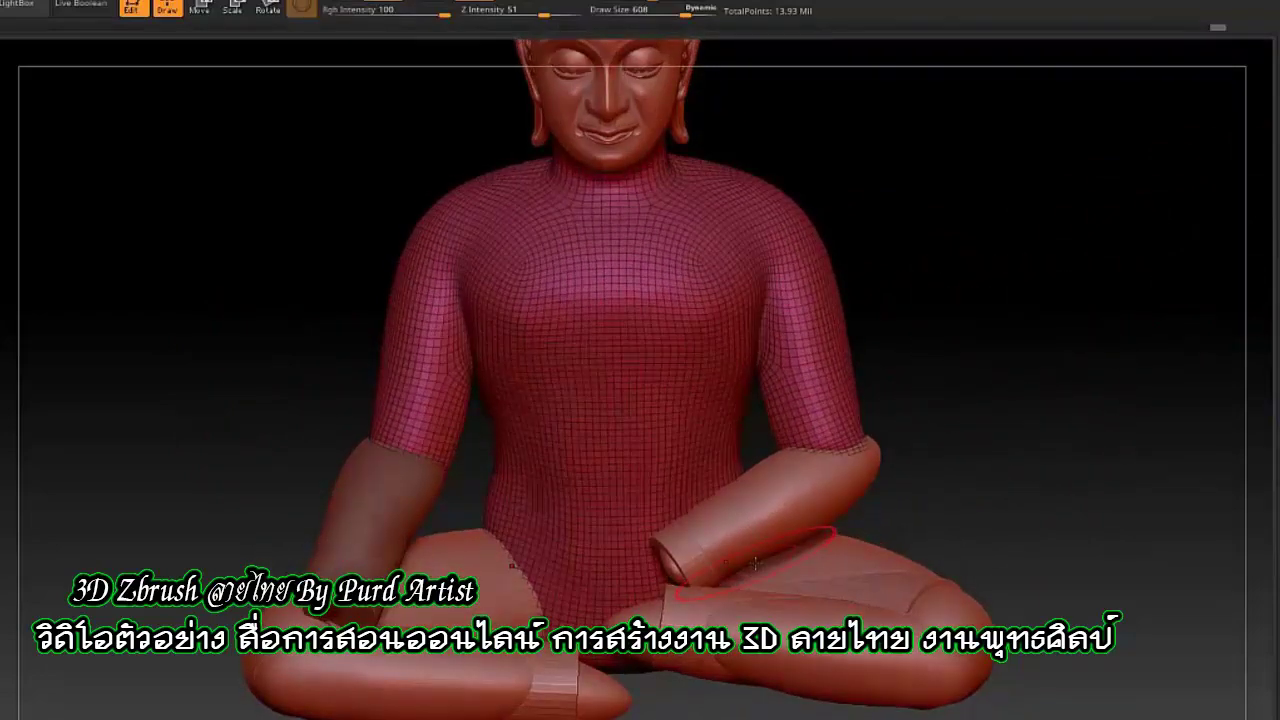
key("Down")
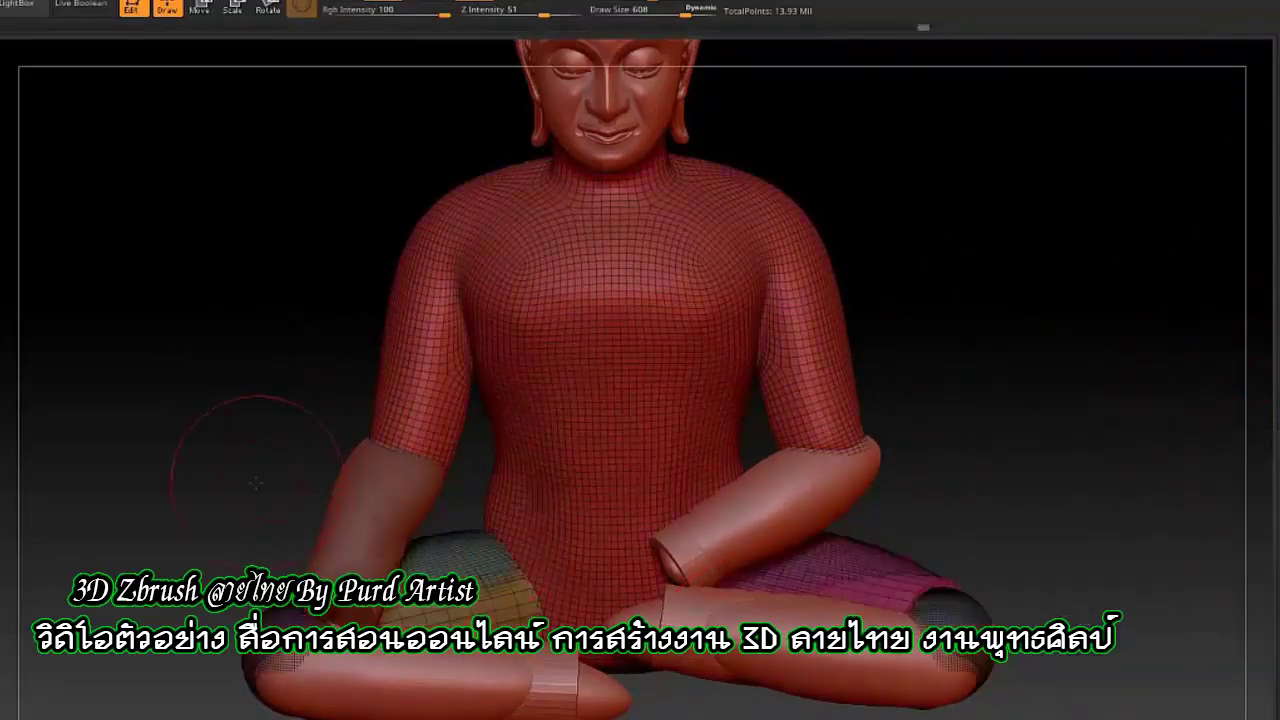
left_click_drag(300, 370, 278, 403)
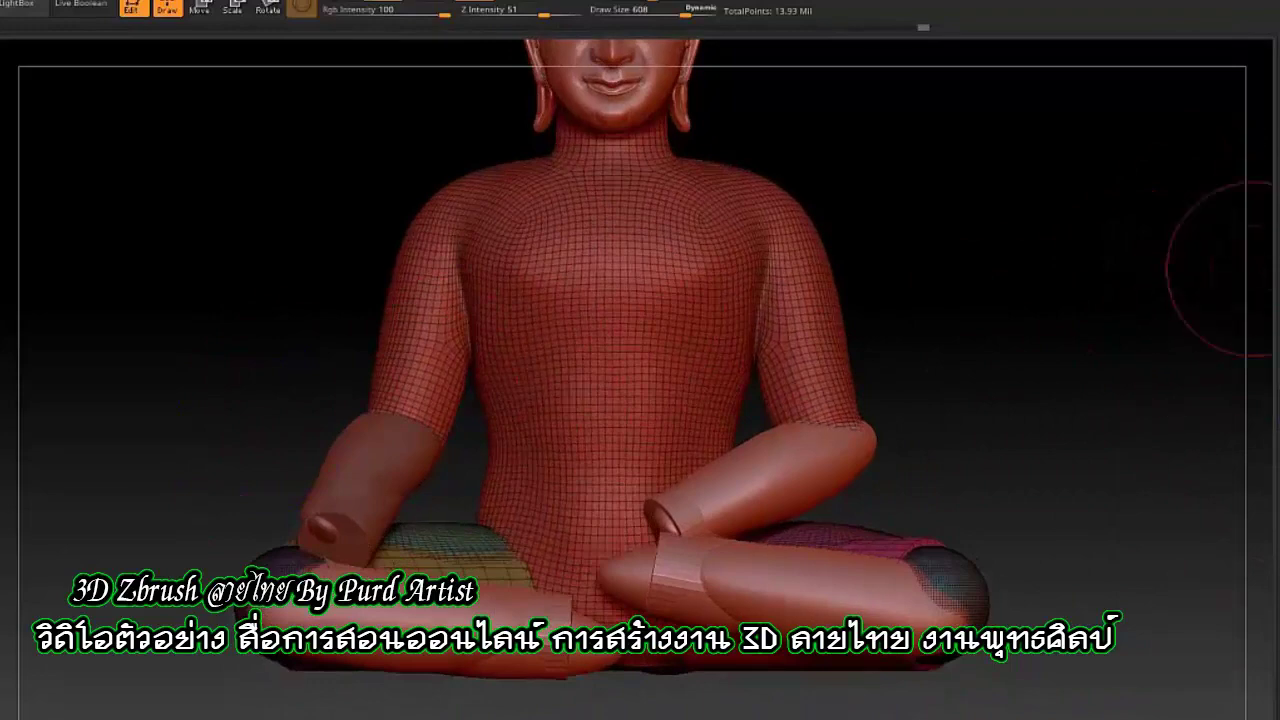
left_click_drag(294, 243, 251, 337)
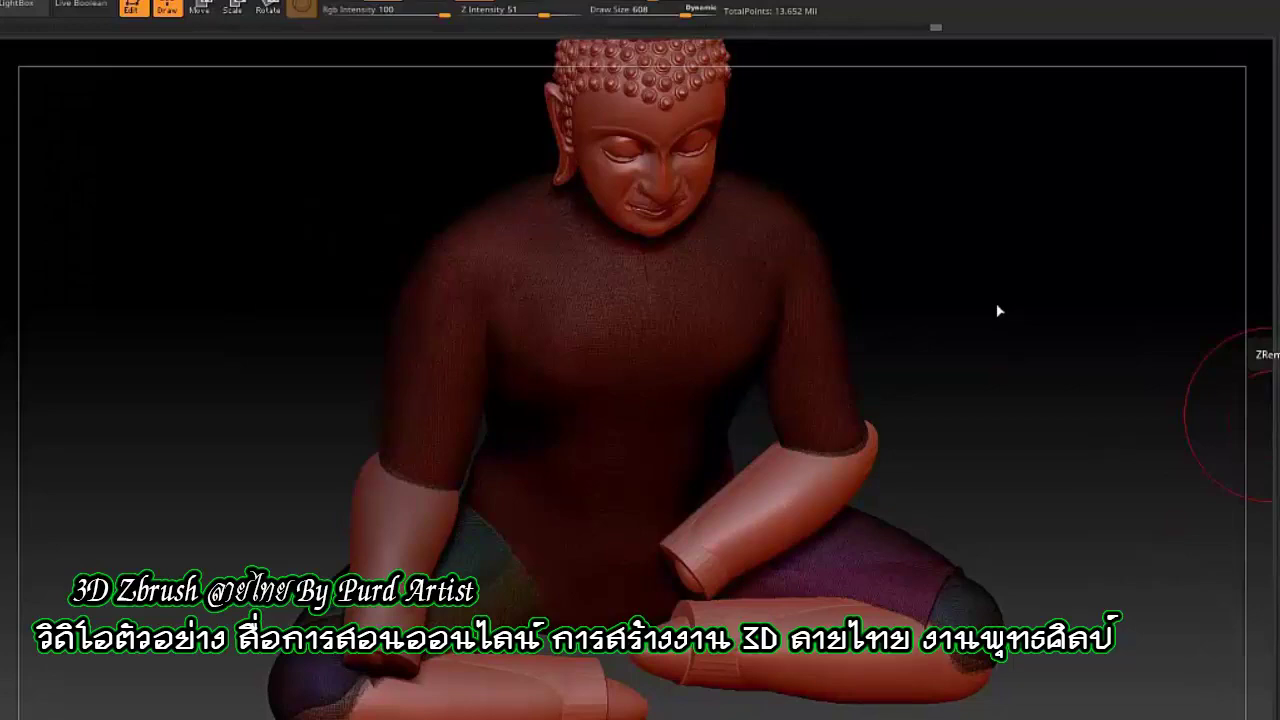
Step: Save the project
key("ctrl+s")
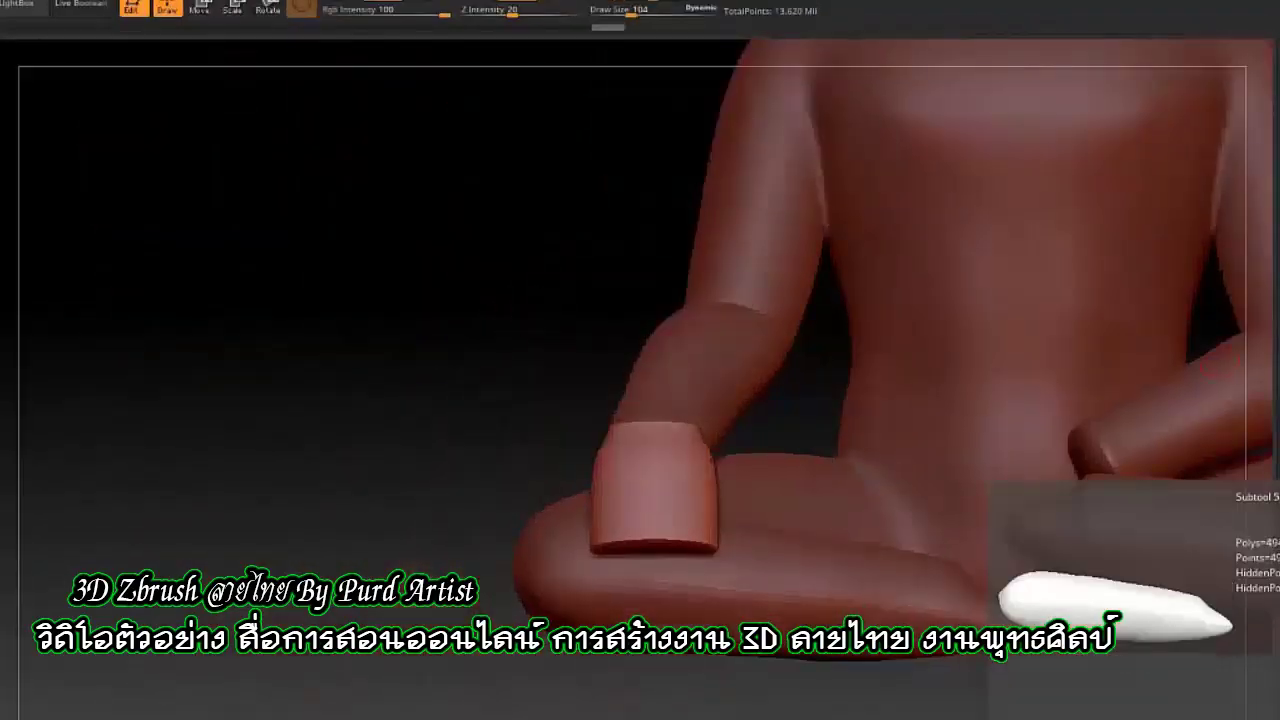
Step: Insert a Cylinder3D piece from the ready-made meshes below the hand
left_click(1027, 540)
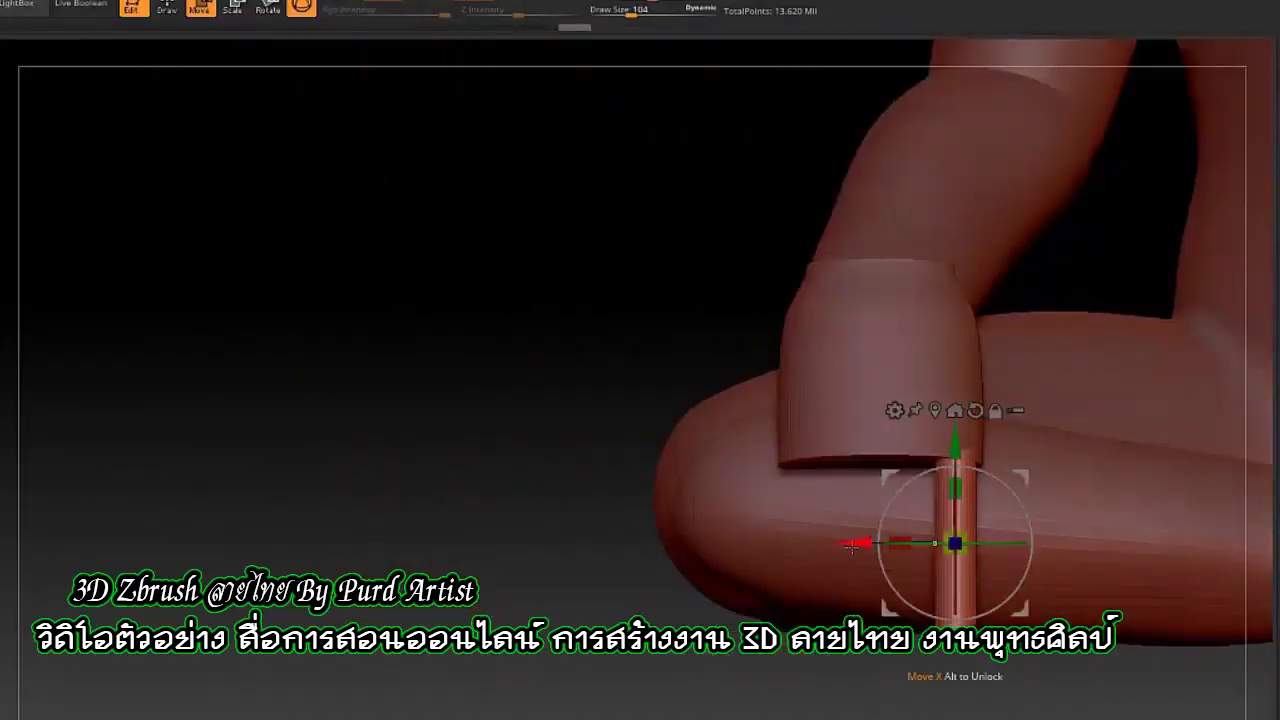
Step: Trial sliding and duplicating the cylinder, undoing both to keep a single cylinder
left_click_drag(851, 545, 725, 545)
key("ctrl+z")
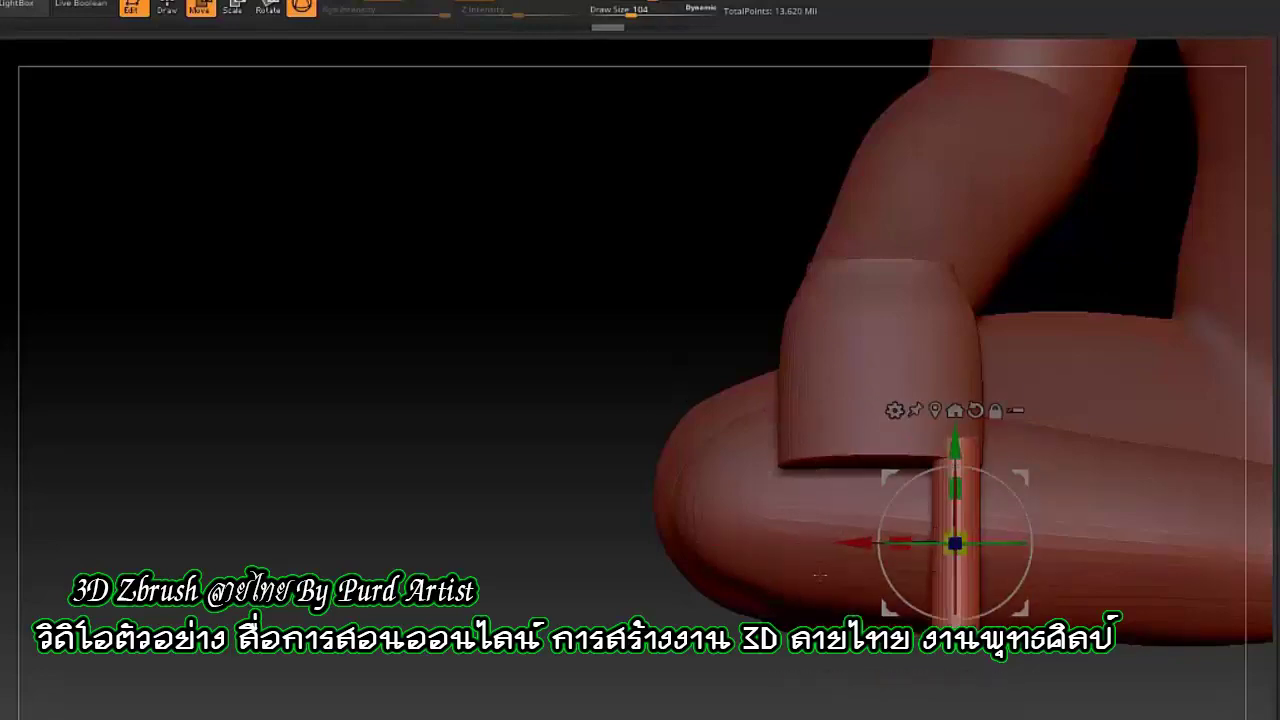
left_click_drag(955, 543, 785, 543, "ctrl")
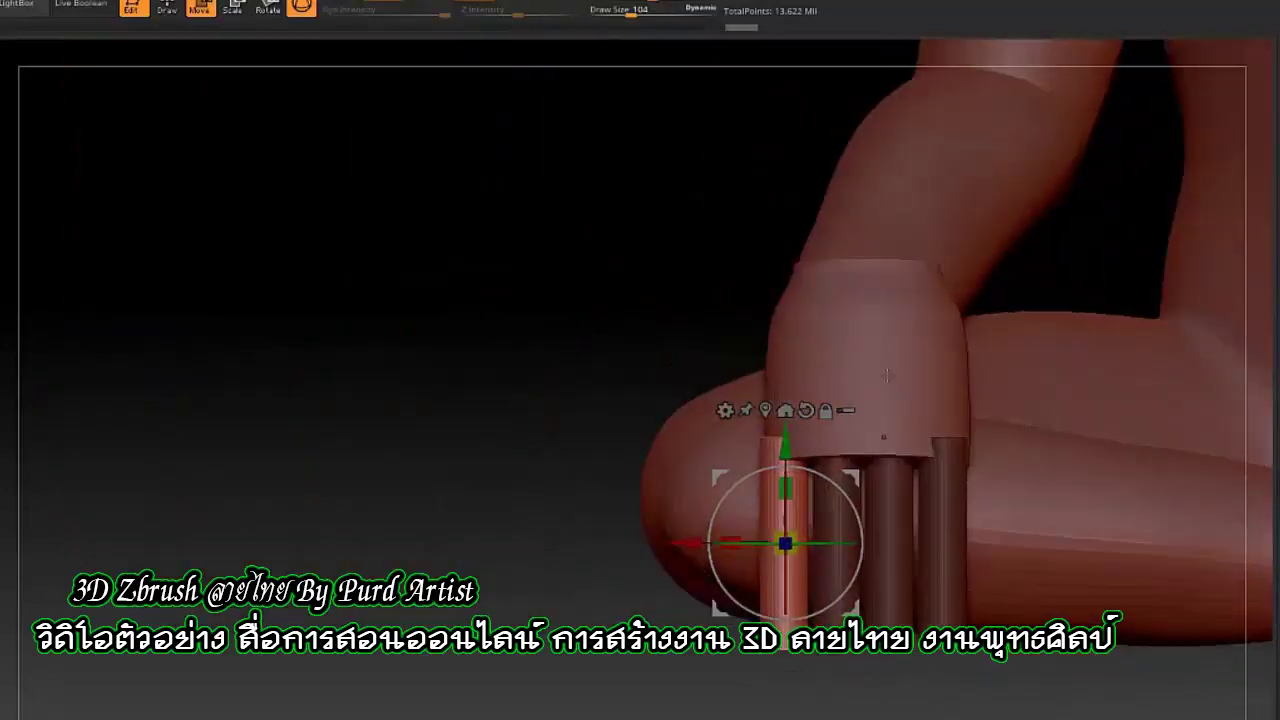
key("q")
left_click_drag(423, 371, 380, 394)
key("ctrl+z")
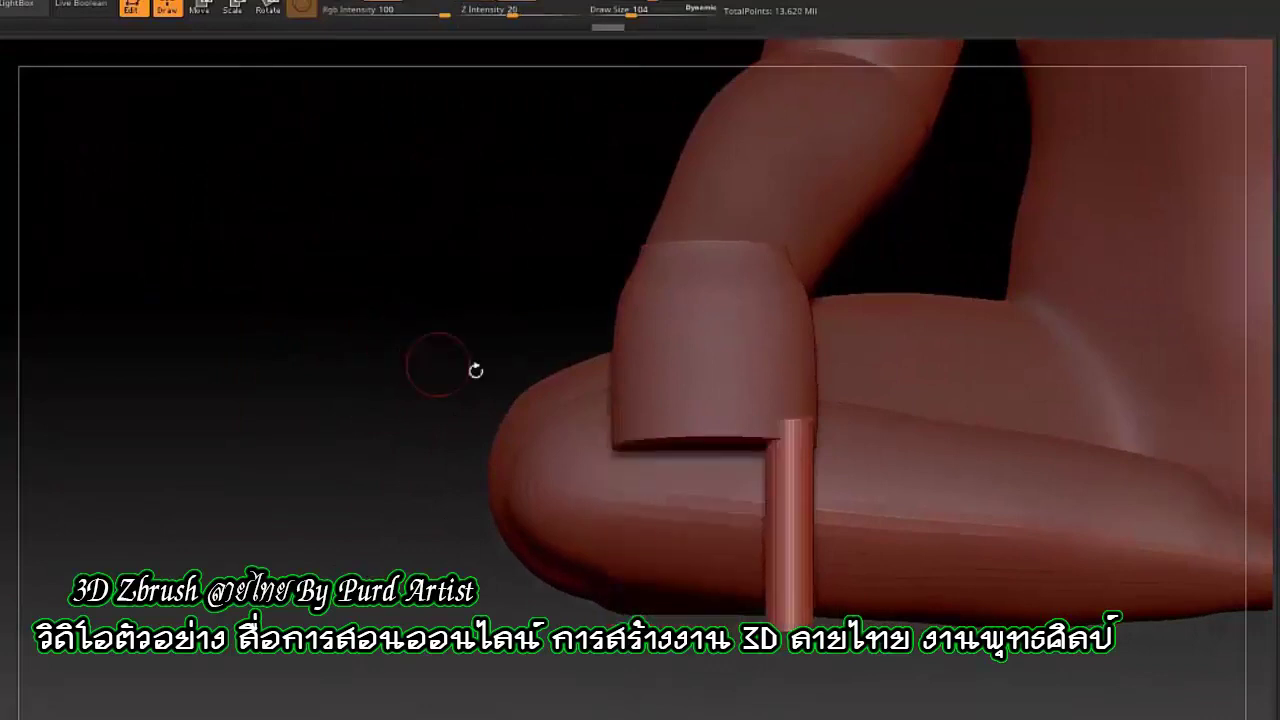
mouse_move(475, 371)
left_mouse_down()
mouse_move(440, 480)
mouse_move(529, 555)
left_mouse_up()
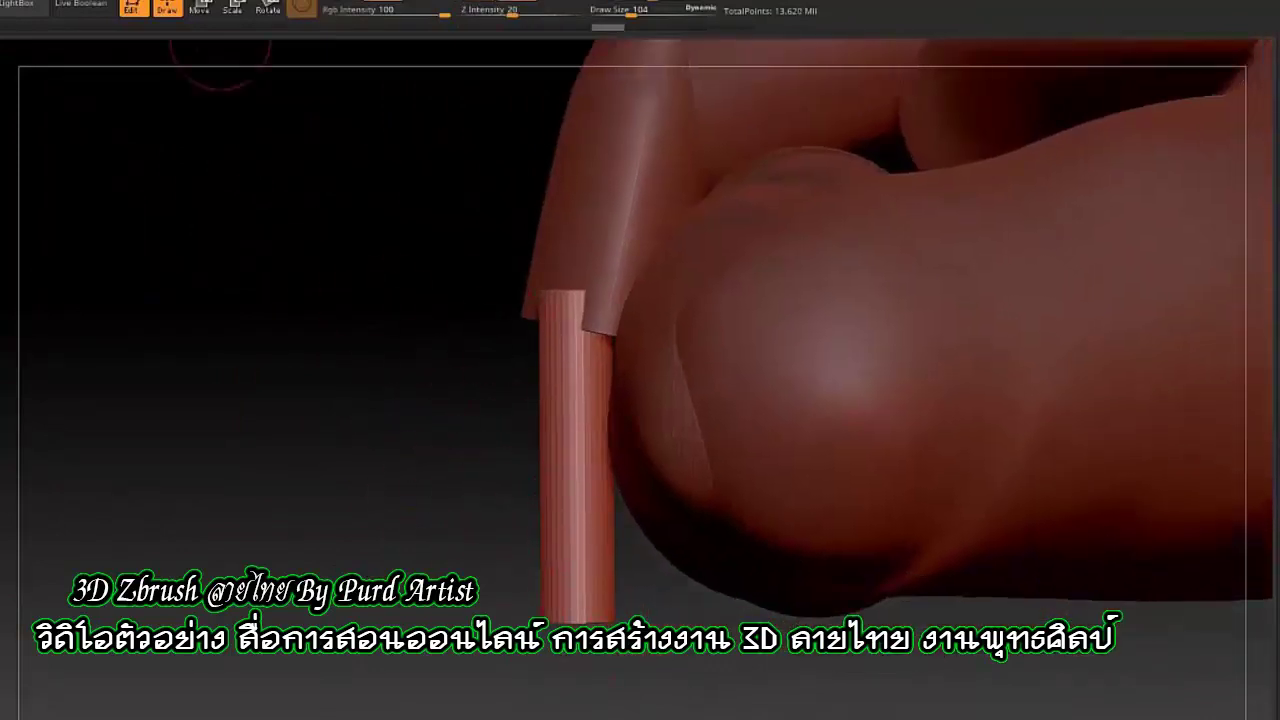
Step: Raise the brush depth to full strength, open the stroke types, and tilt the cylinder slightly
key("b")
key("m")
key("c")
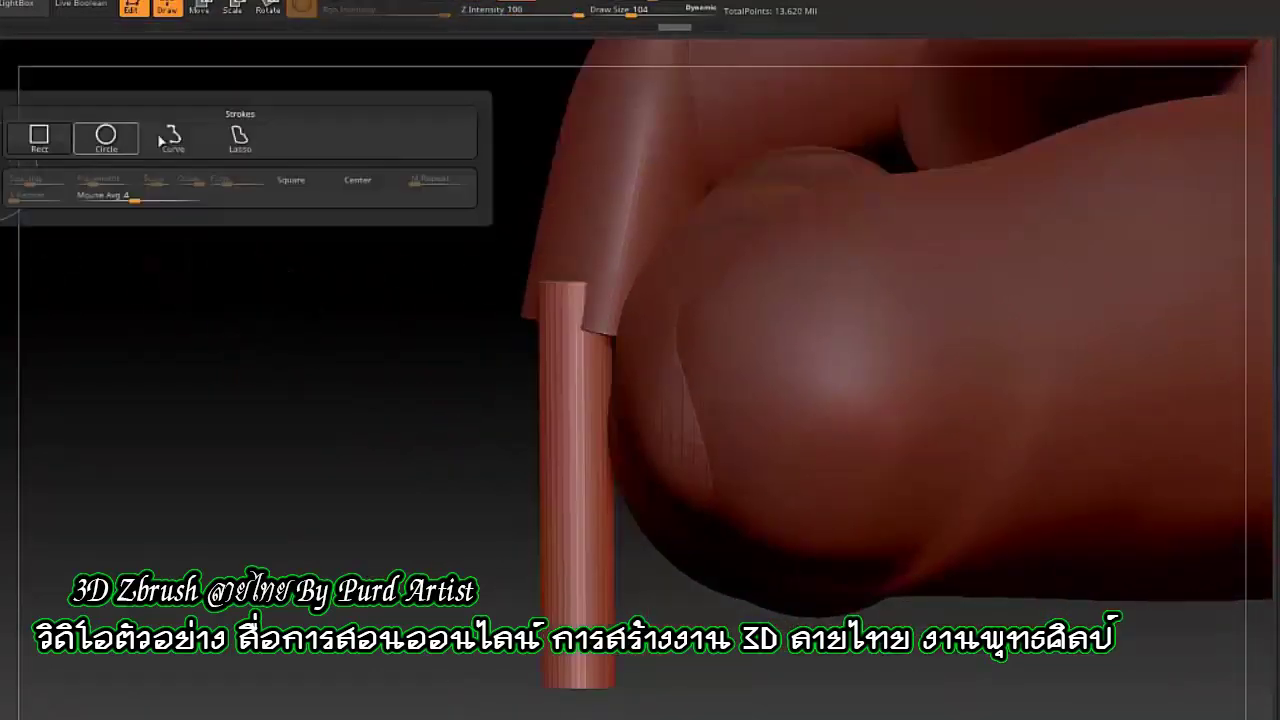
left_click_drag(512, 708, 625, 598)
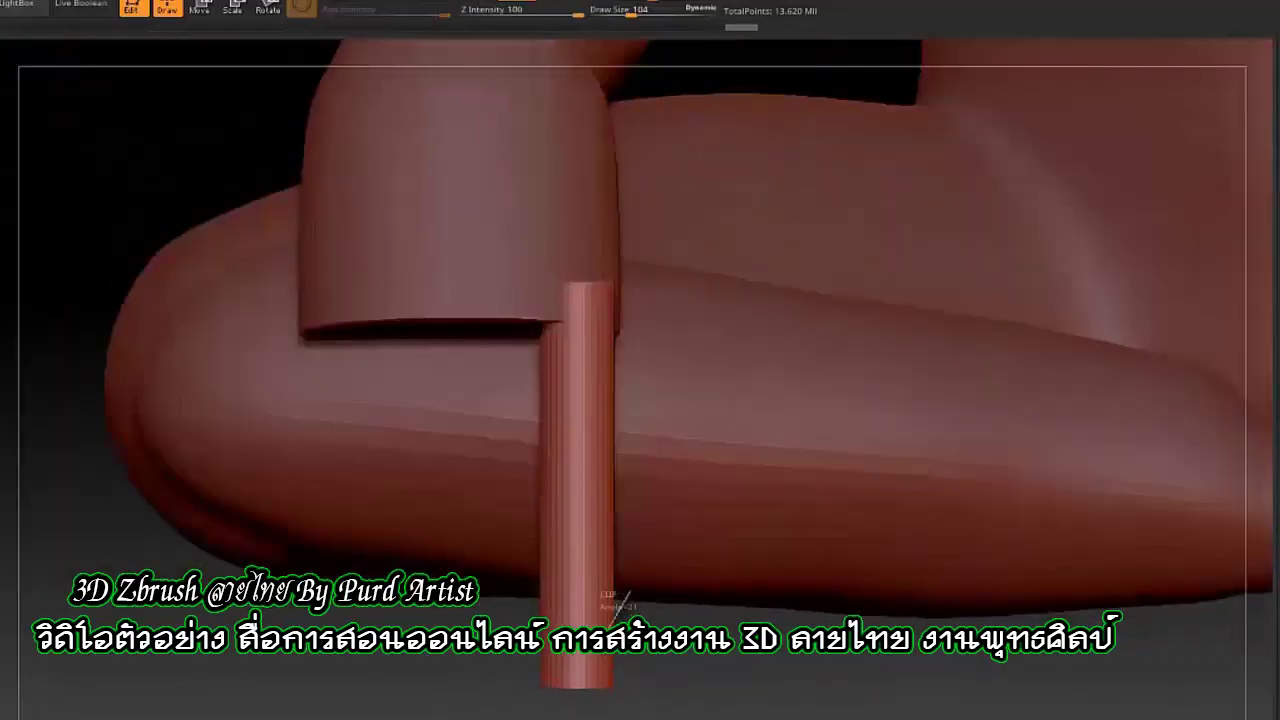
left_click_drag(553, 697, 427, 552)
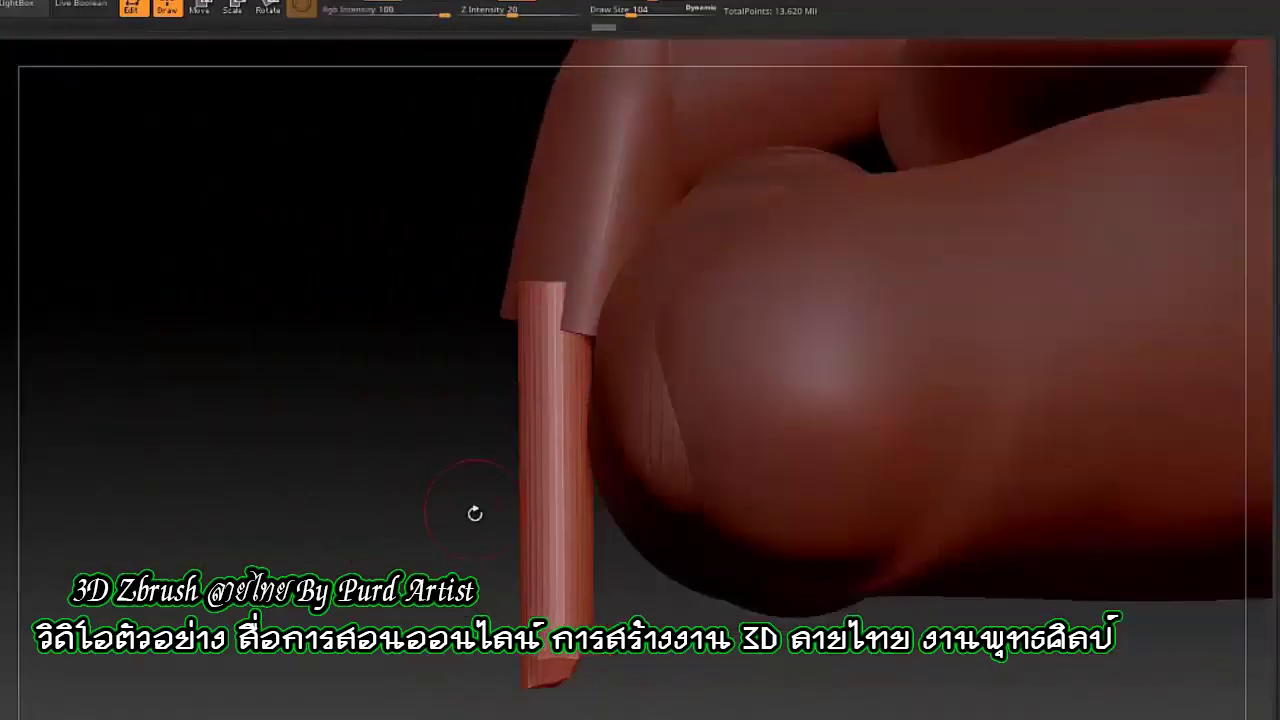
left_click_drag(475, 513, 451, 523)
Step: Choose the Lasso stroke, then trial lowering the cylinder with Move and undo it
left_click(30, 150)
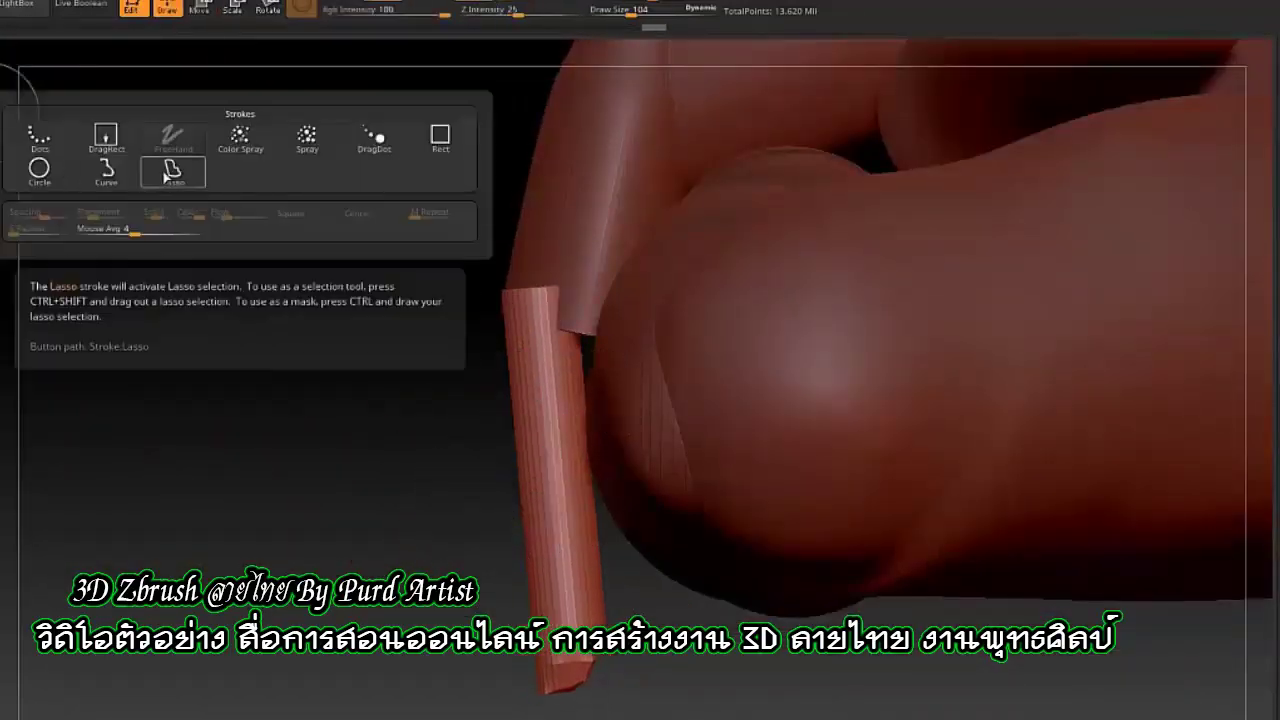
key("w")
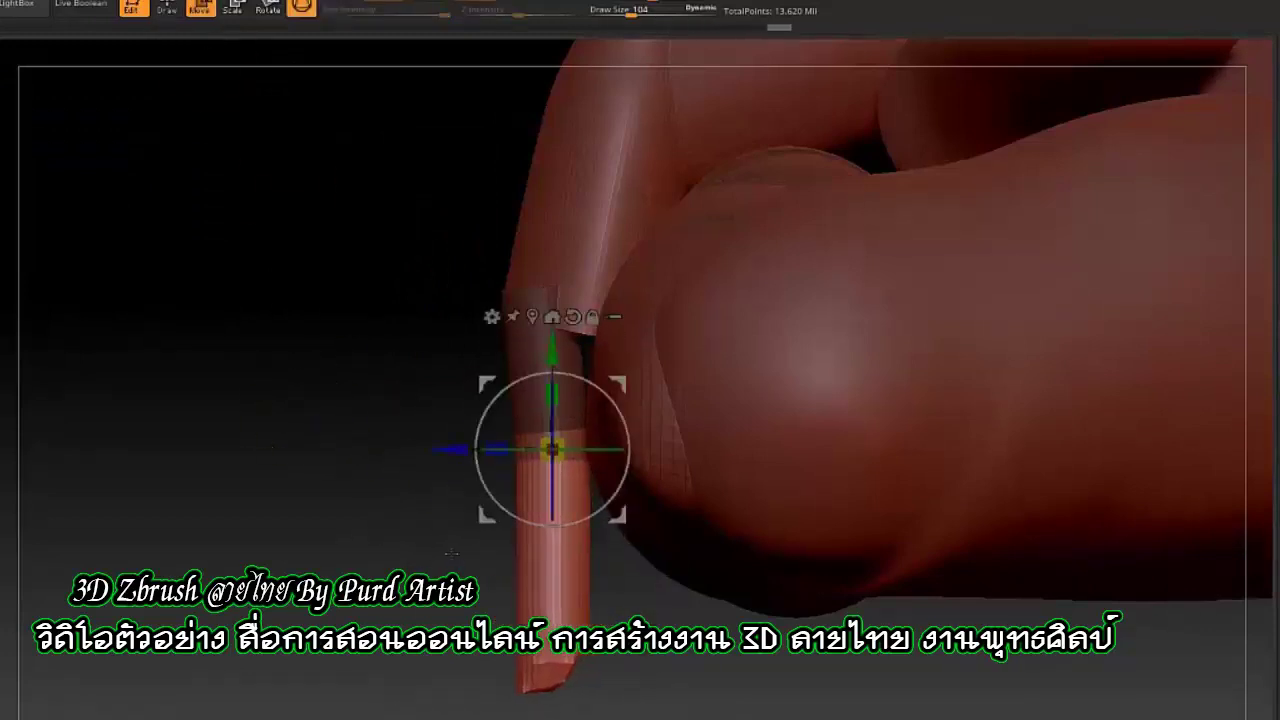
left_click_drag(543, 345, 545, 430)
key("ctrl+z")
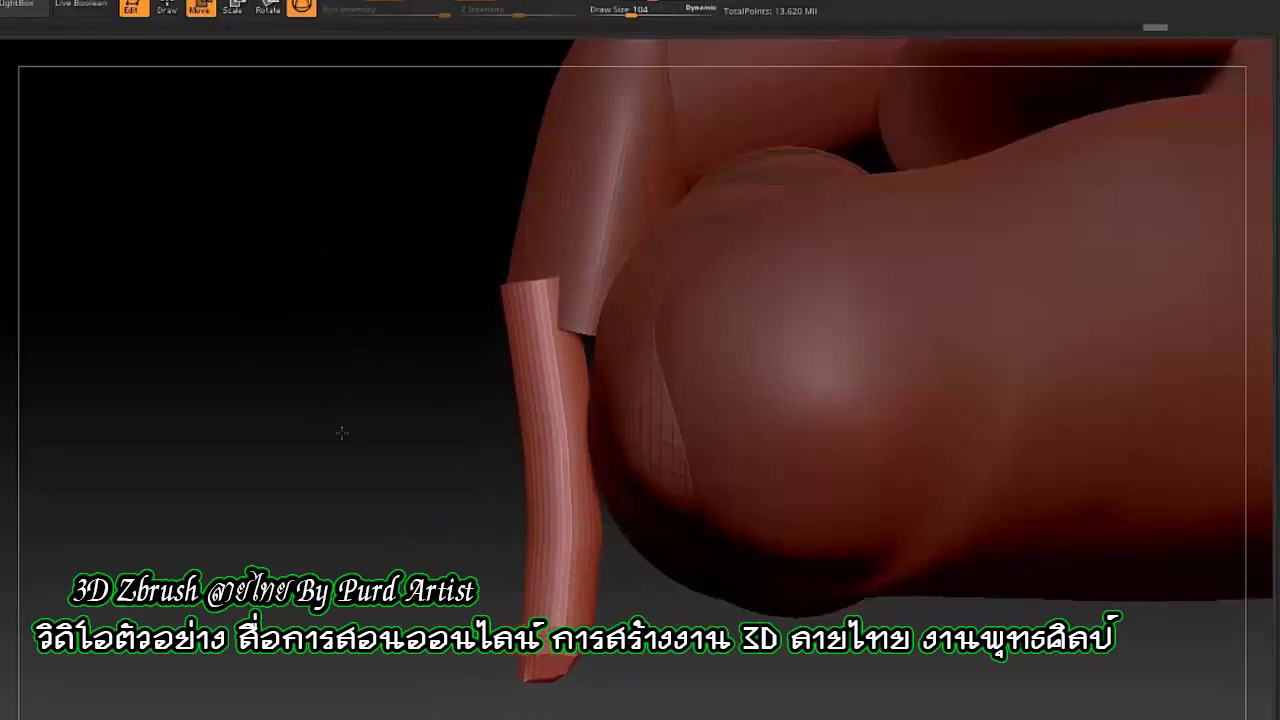
key("q")
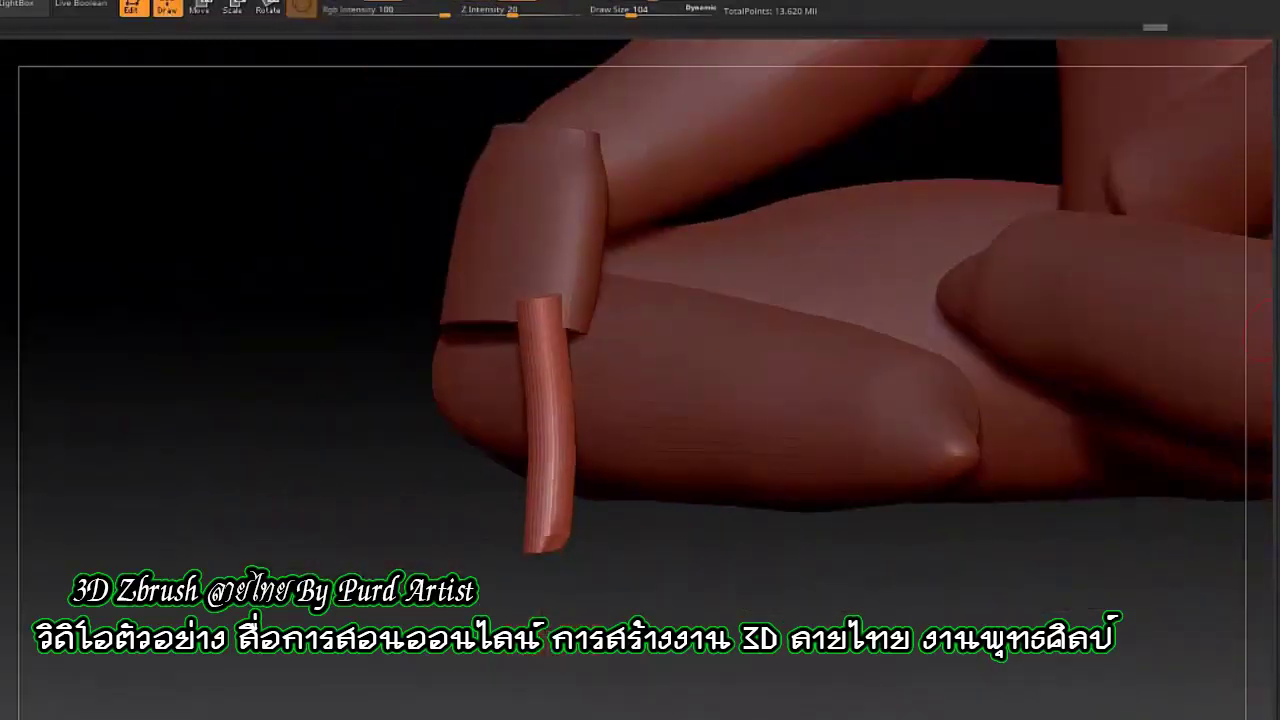
Step: Zoom in on the cylinder and Solo it so only the cylinder shows
mouse_move(432, 472)
left_mouse_down()
mouse_move(1213, 358)
mouse_move(1258, 240)
left_mouse_up()
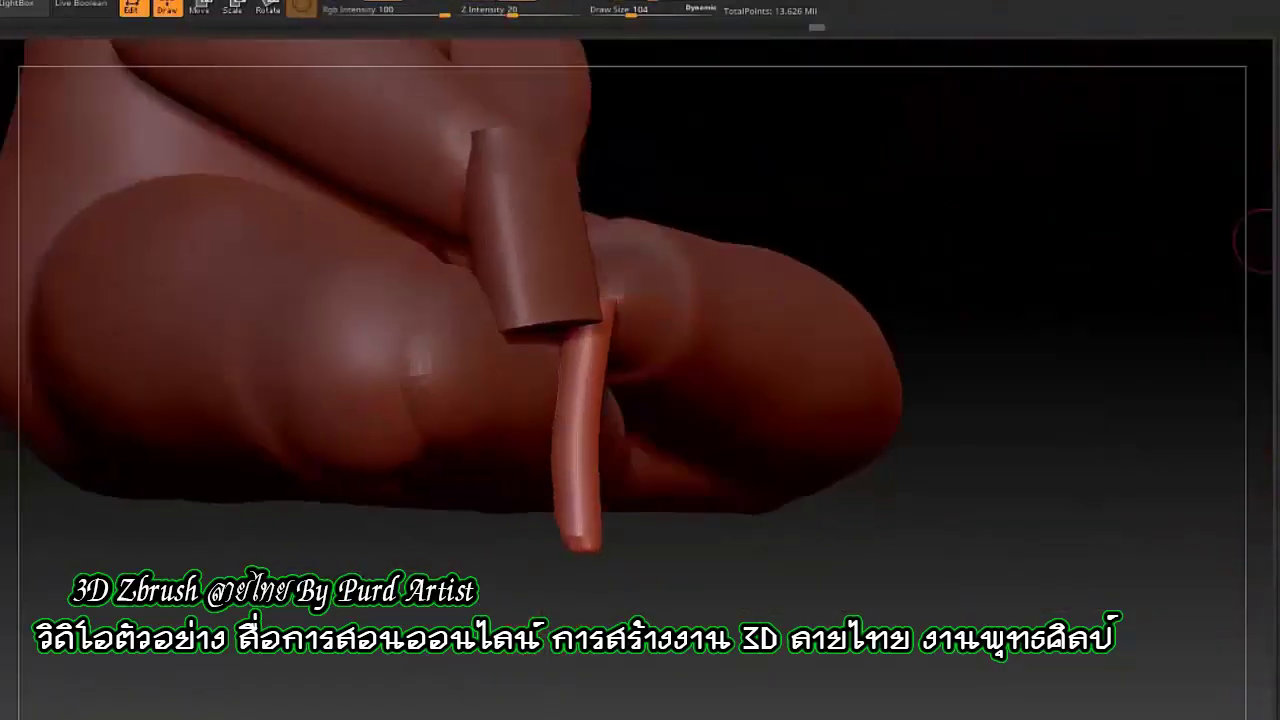
left_click_drag(869, 490, 588, 492)
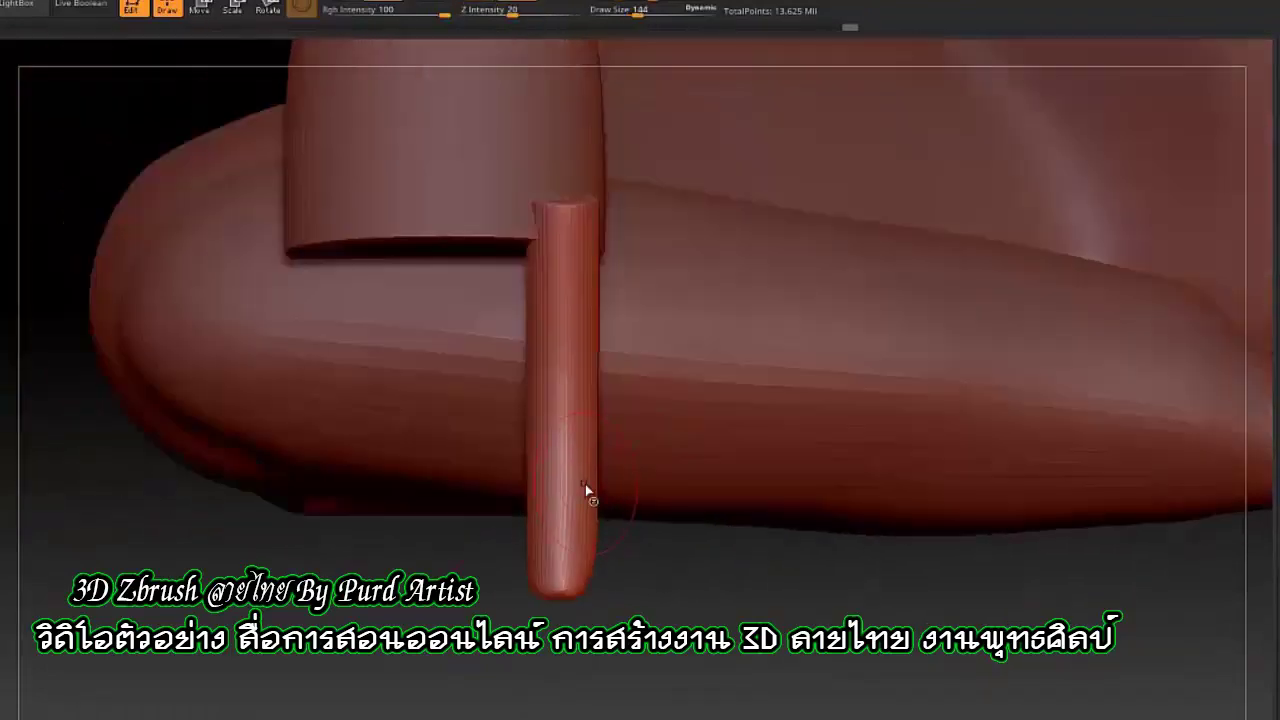
left_click_drag(670, 622, 408, 457)
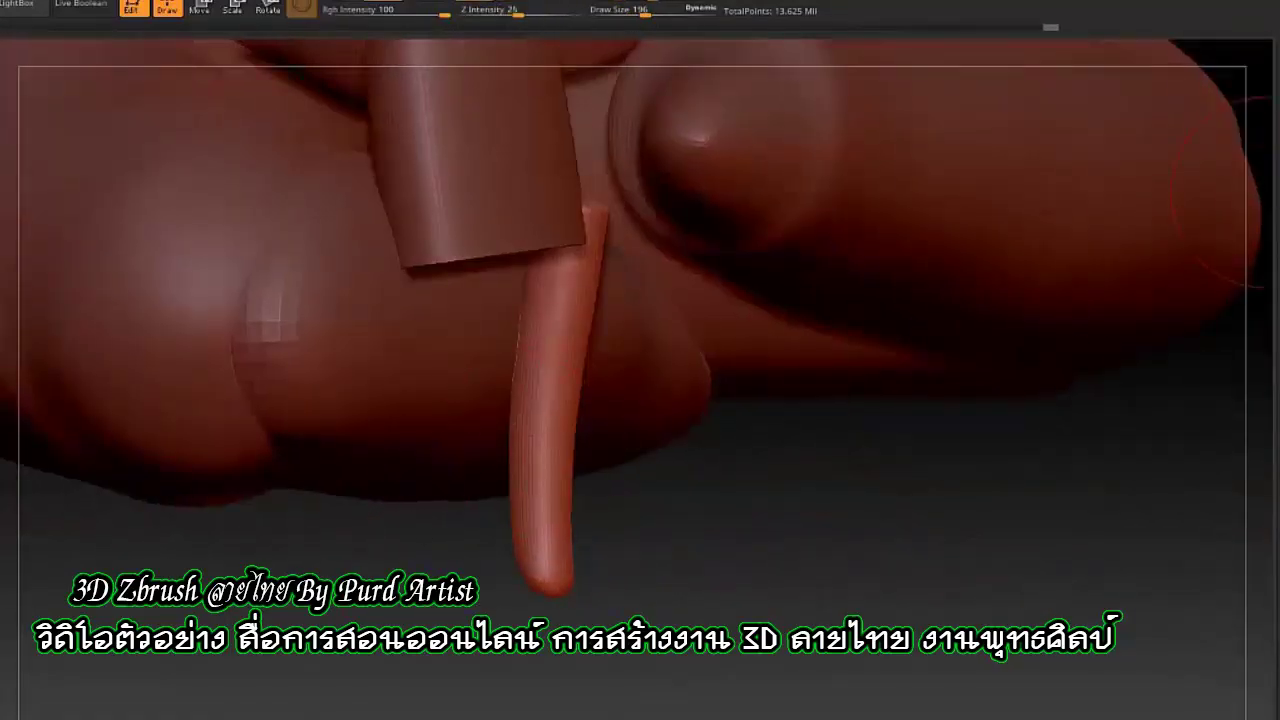
left_click(1270, 430)
left_click_drag(200, 160, 38, 105)
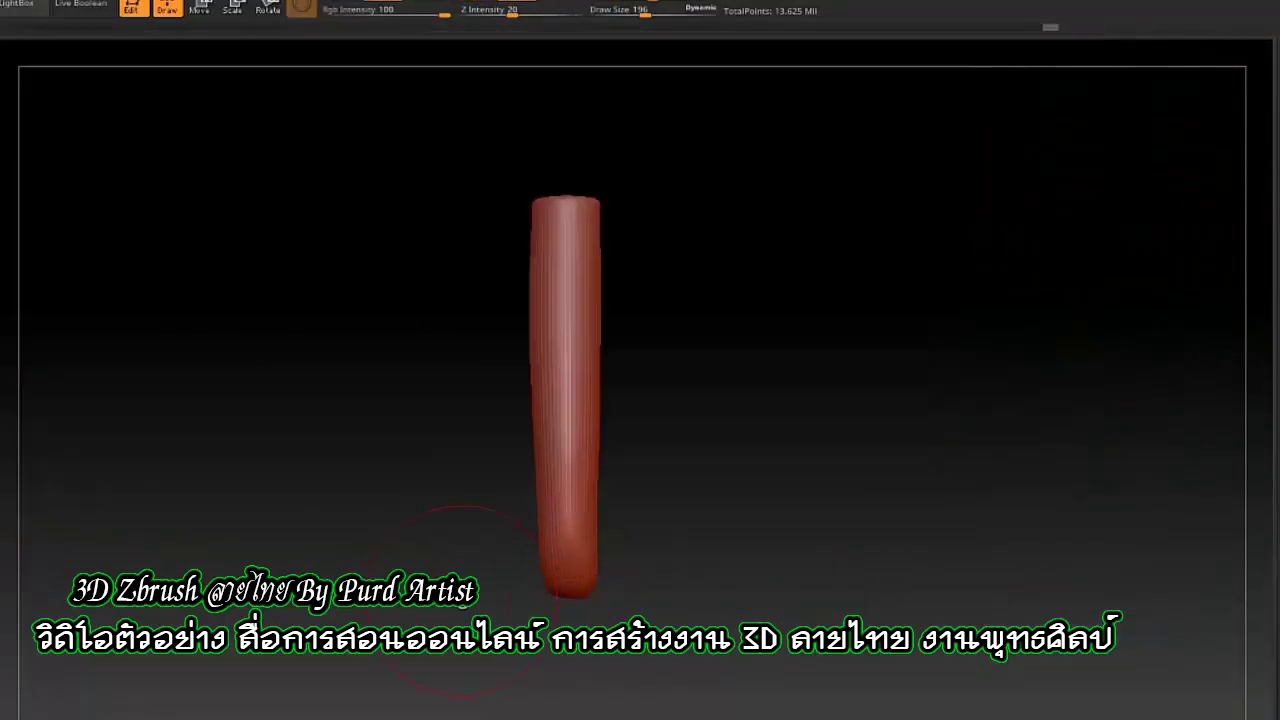
Step: Sculpt knuckle bulges along the soloed cylinder and zoom in on its lower end
left_click_drag(563, 311, 337, 449)
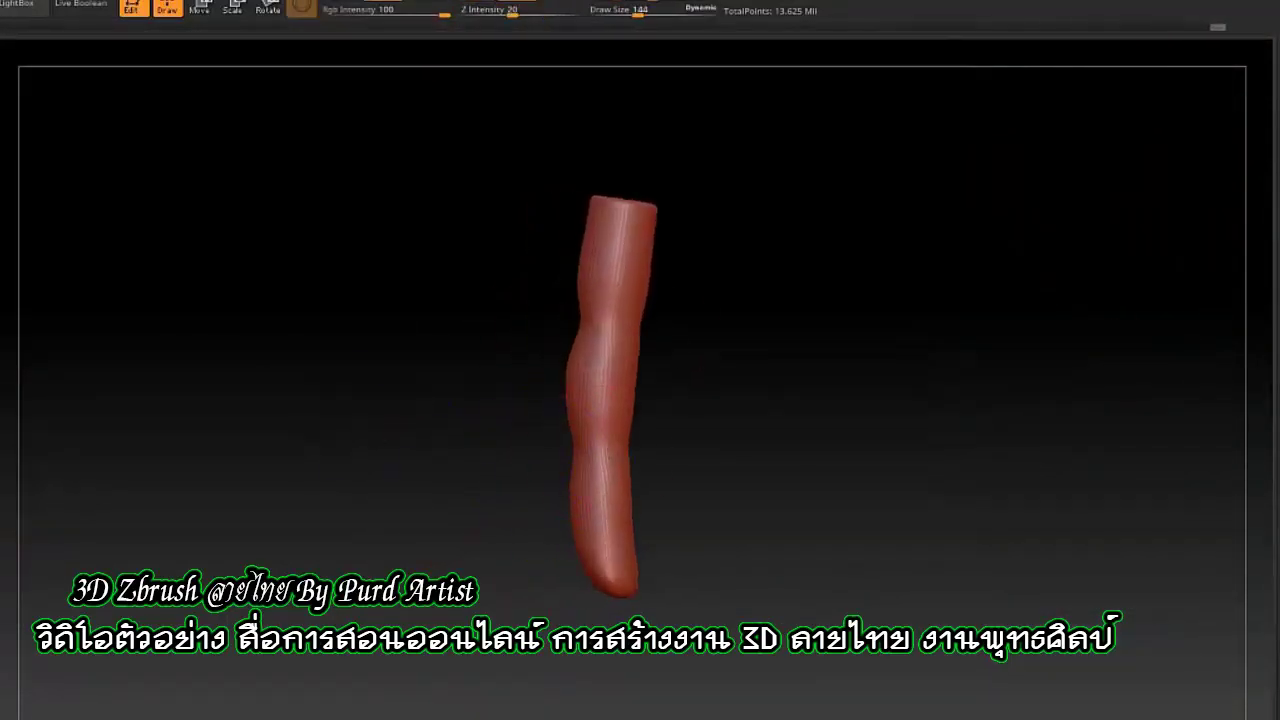
mouse_move(632, 474)
left_mouse_down()
mouse_move(458, 320)
mouse_move(479, 397)
left_mouse_up()
left_click_drag(640, 342, 487, 358)
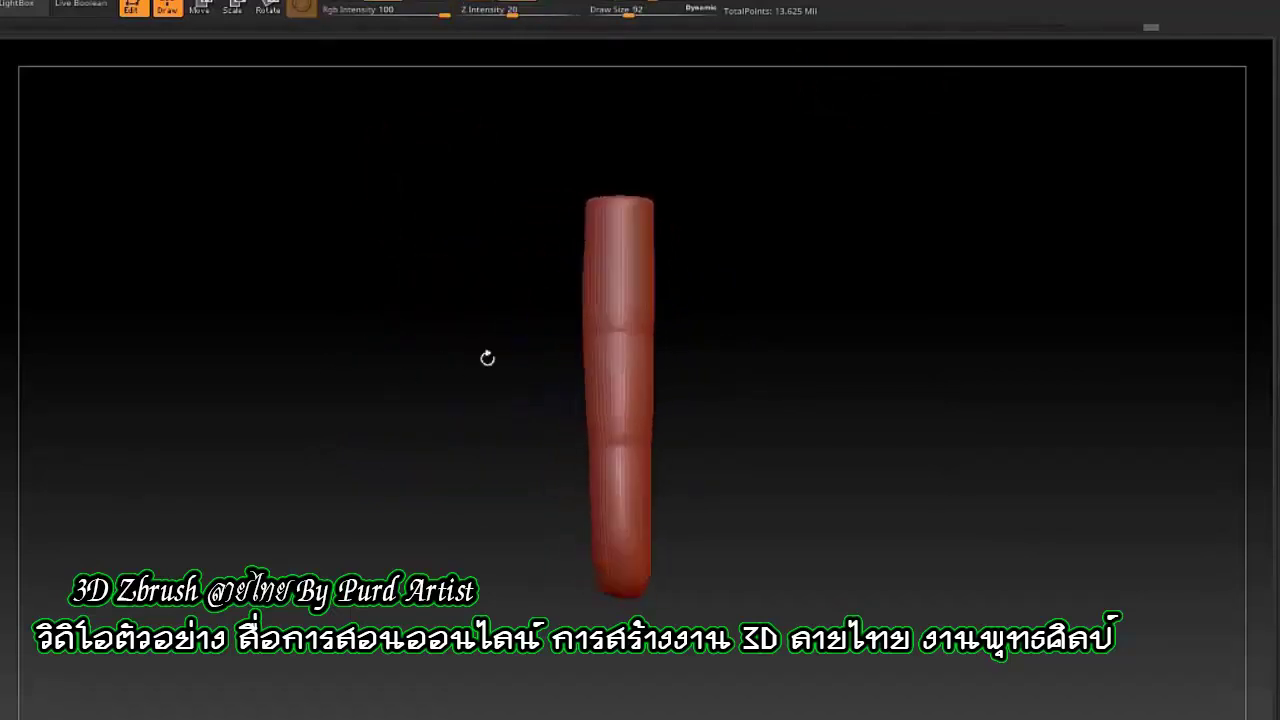
left_click_drag(566, 393, 577, 539, "alt")
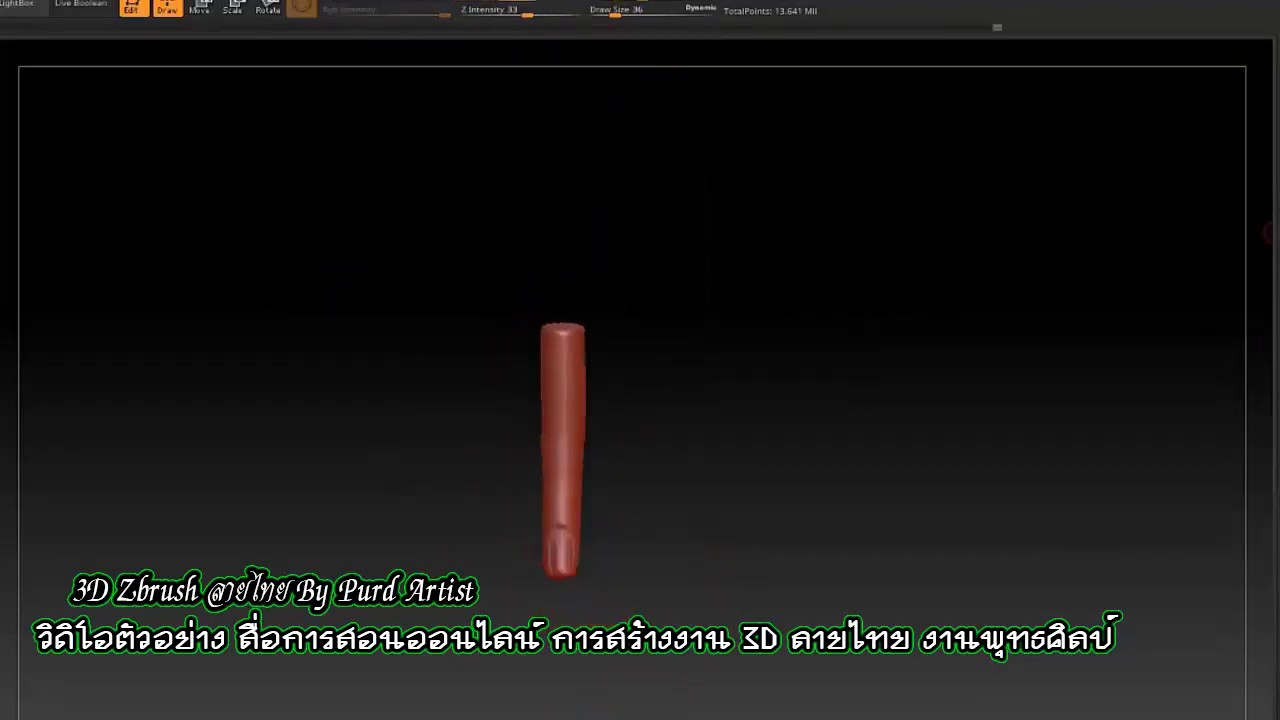
Step: Duplicate the finger cylinder into four side-by-side copies with the Move gizmo
key("w")
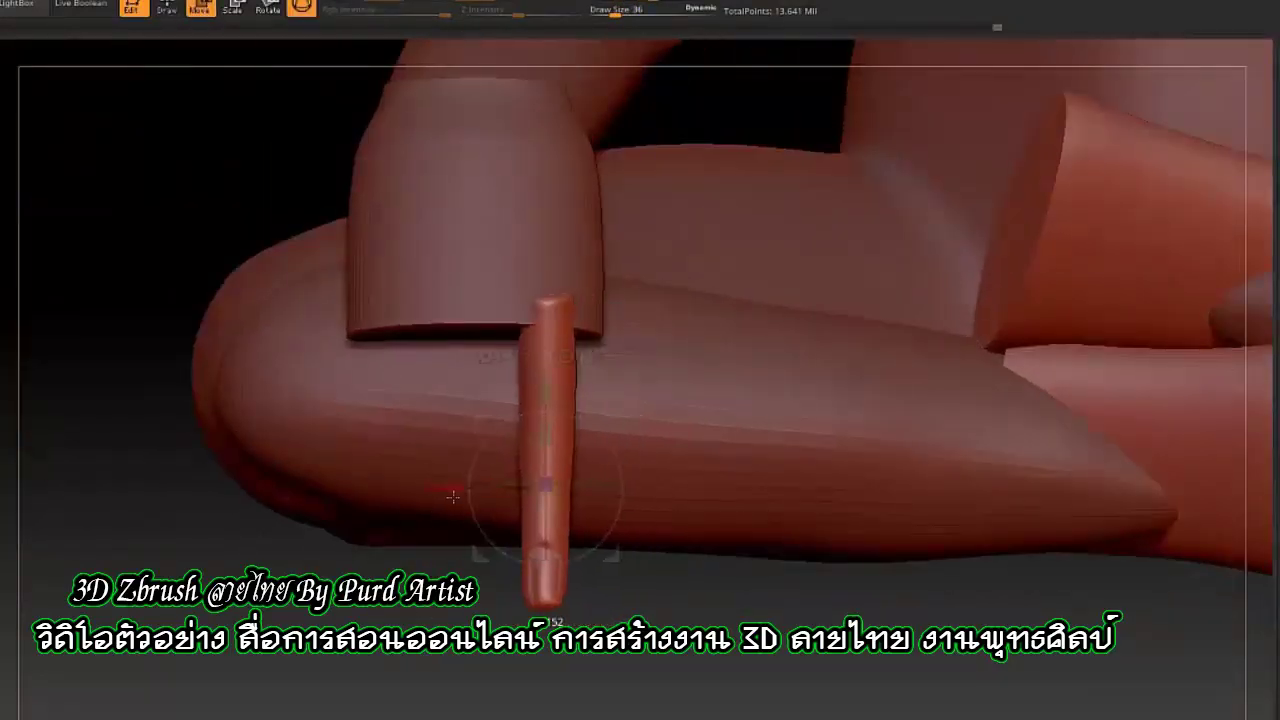
mouse_move(453, 497)
left_mouse_down()
mouse_move(475, 497)
mouse_move(419, 487)
left_mouse_up()
key("w")
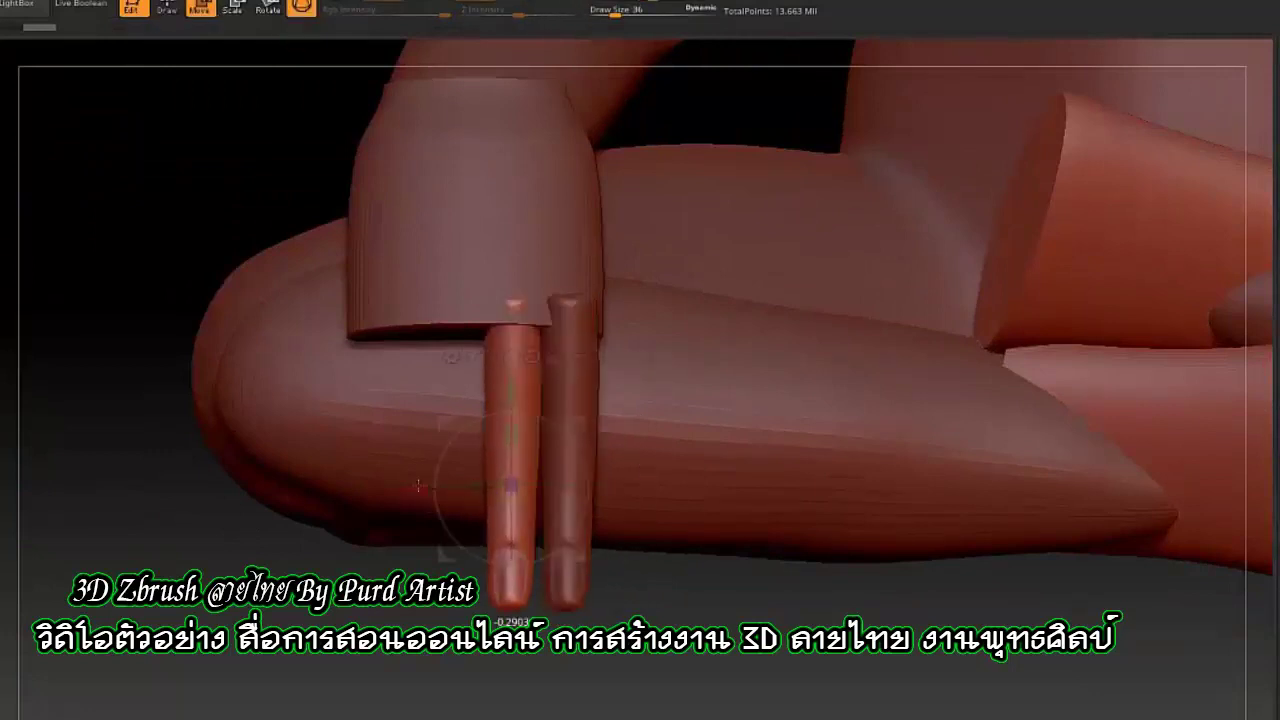
left_click_drag(513, 487, 340, 492, "ctrl")
Step: Set pivots at each finger's top and angle the rightmost and leftmost fingers
left_click(494, 480, "alt")
left_click(568, 486, "alt")
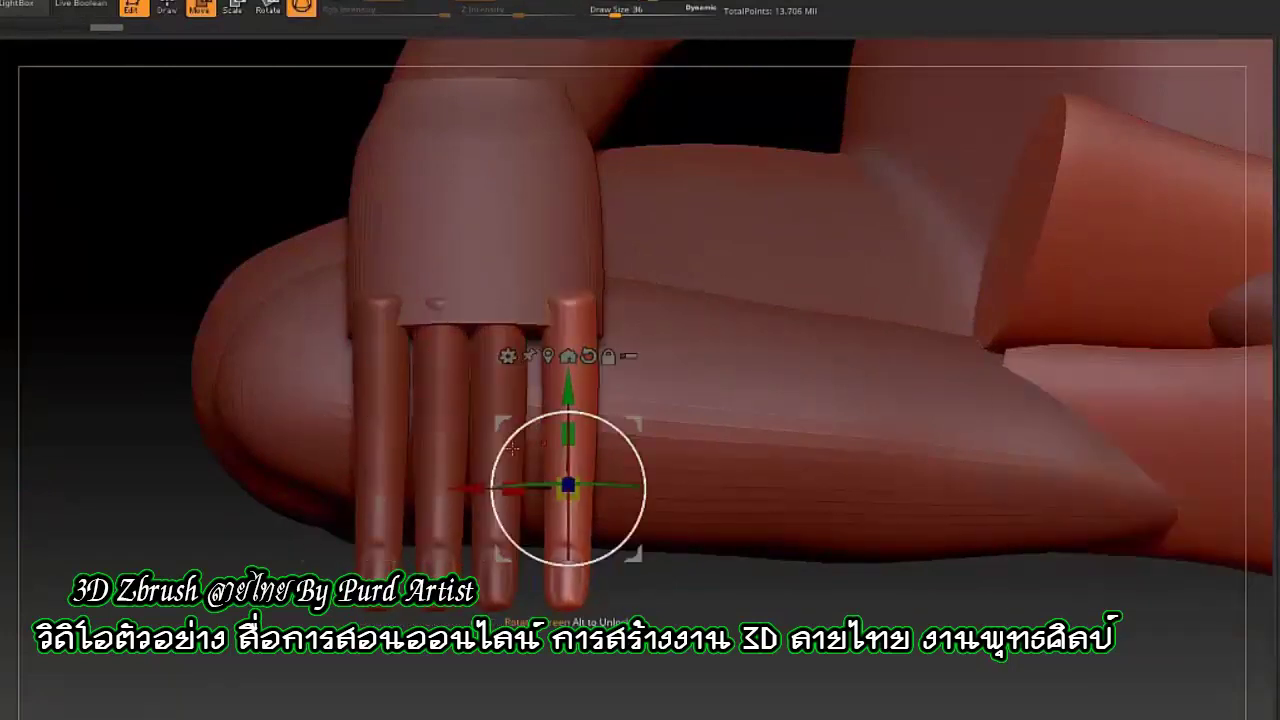
left_click(568, 323)
left_click_drag(568, 323, 467, 318)
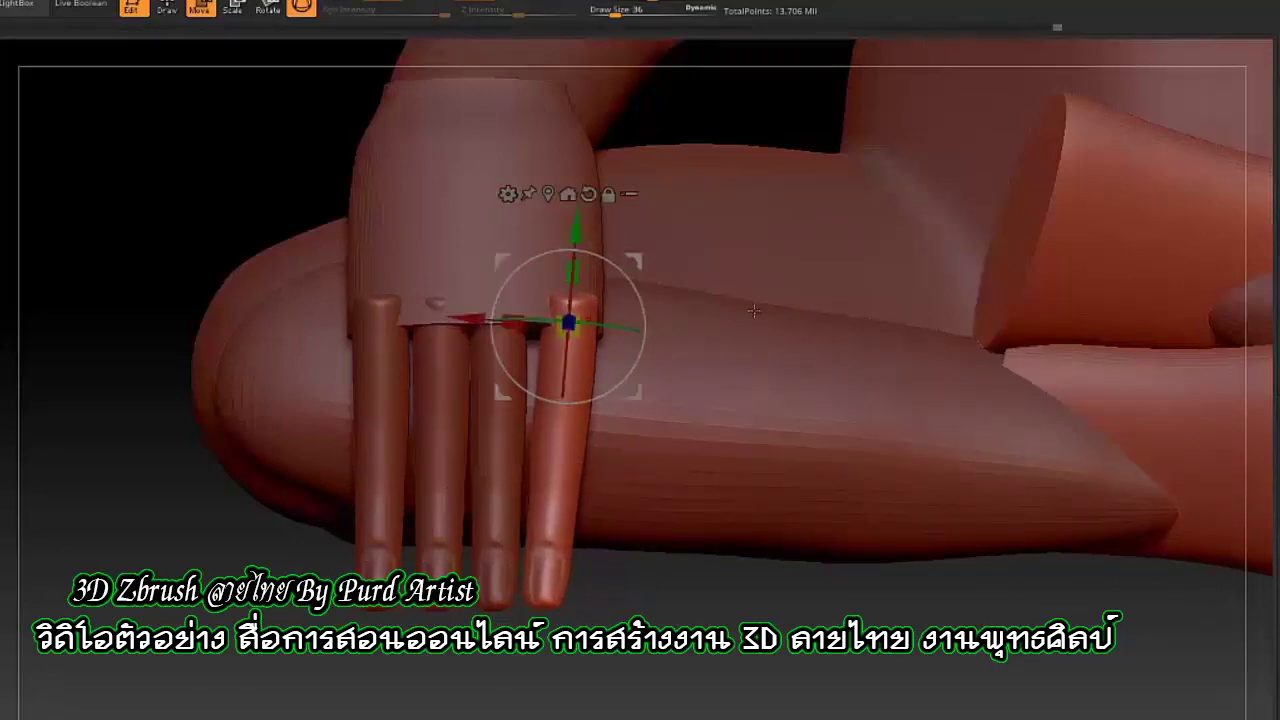
left_click(494, 320)
left_click(439, 323)
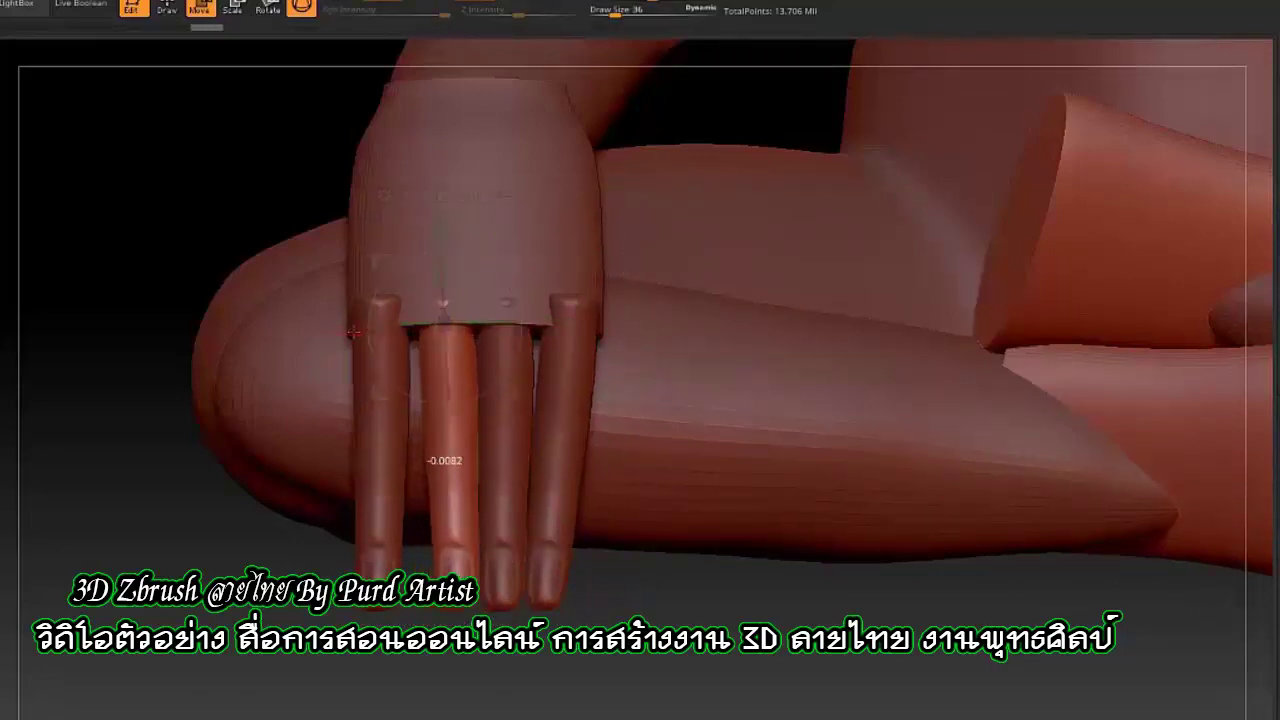
left_click(371, 437, "alt")
left_click(377, 320)
mouse_move(377, 320)
left_mouse_down()
mouse_move(465, 321)
mouse_move(262, 311)
mouse_move(280, 440)
mouse_move(240, 357)
mouse_move(600, 420)
left_mouse_up()
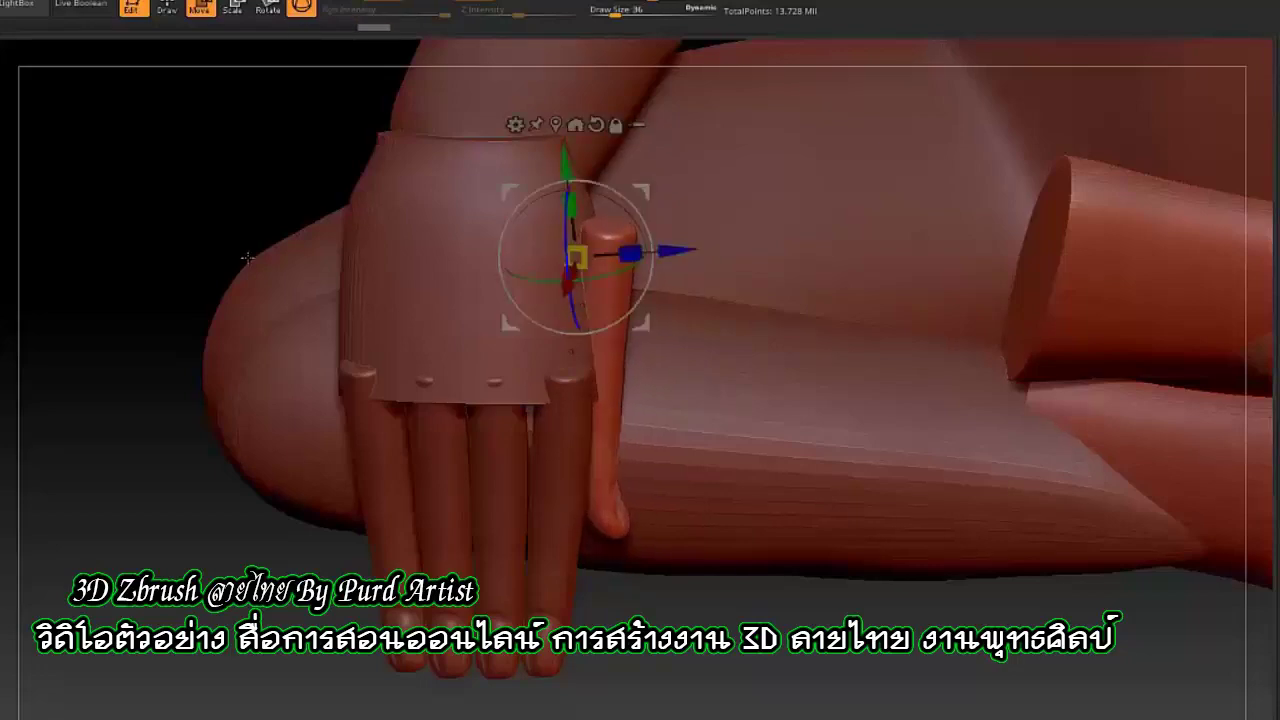
Step: Mask the thumb base with Mask Curve, then rotate the thumb to lie along the hand's side
left_click_drag(247, 258, 549, 319)
left_click_drag(560, 389, 578, 389)
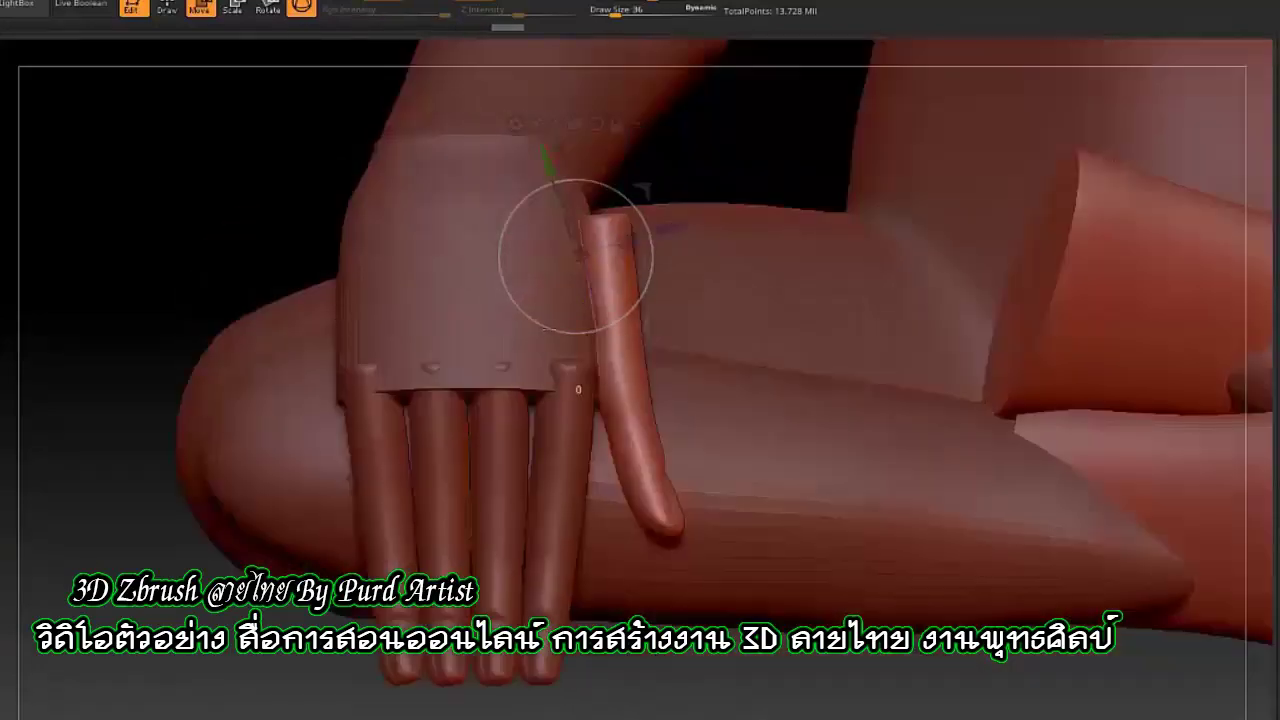
left_click(662, 161, "ctrl")
left_click_drag(366, 150, 676, 270, "ctrl")
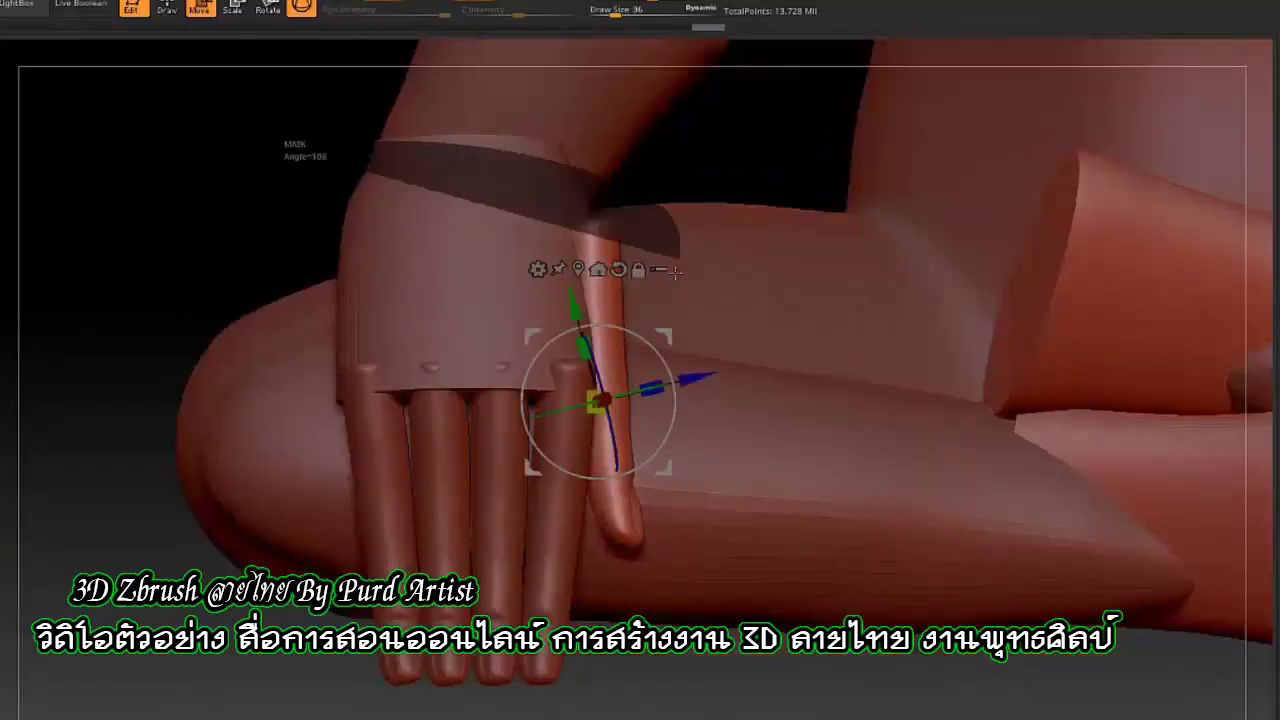
mouse_move(173, 242)
left_mouse_down()
mouse_move(271, 286)
mouse_move(440, 180)
left_mouse_up()
key("w")
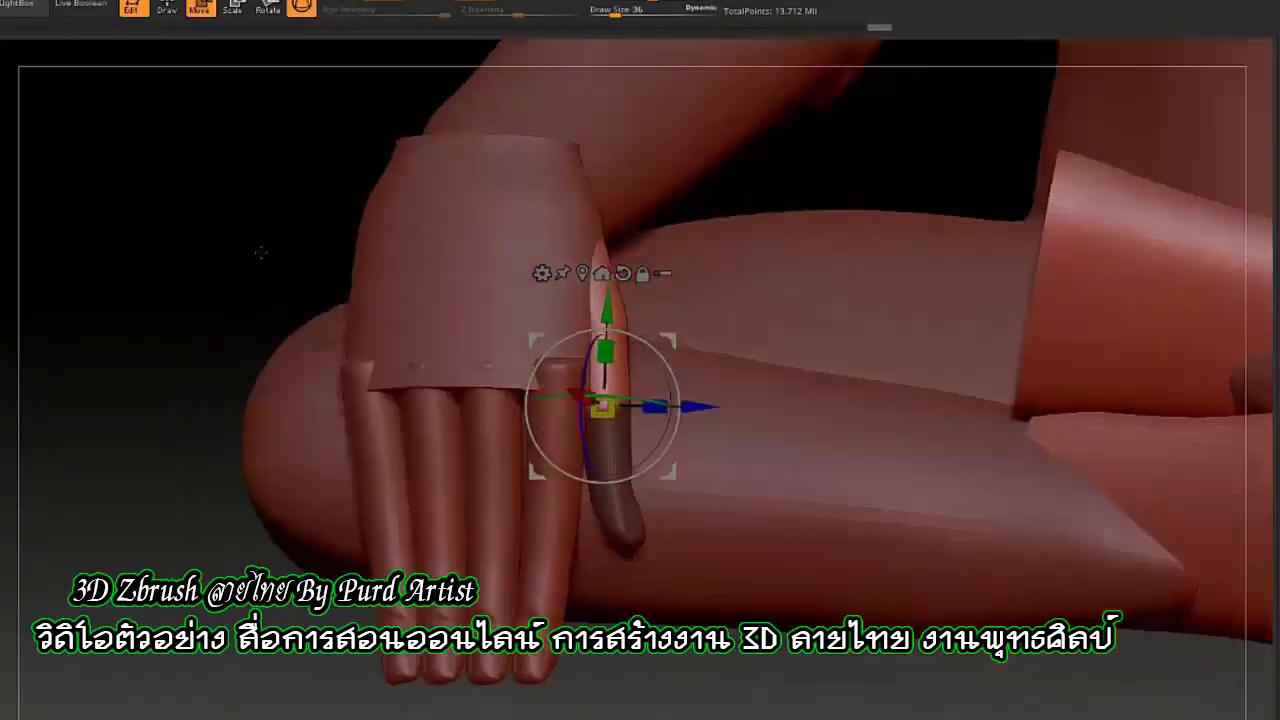
key("q")
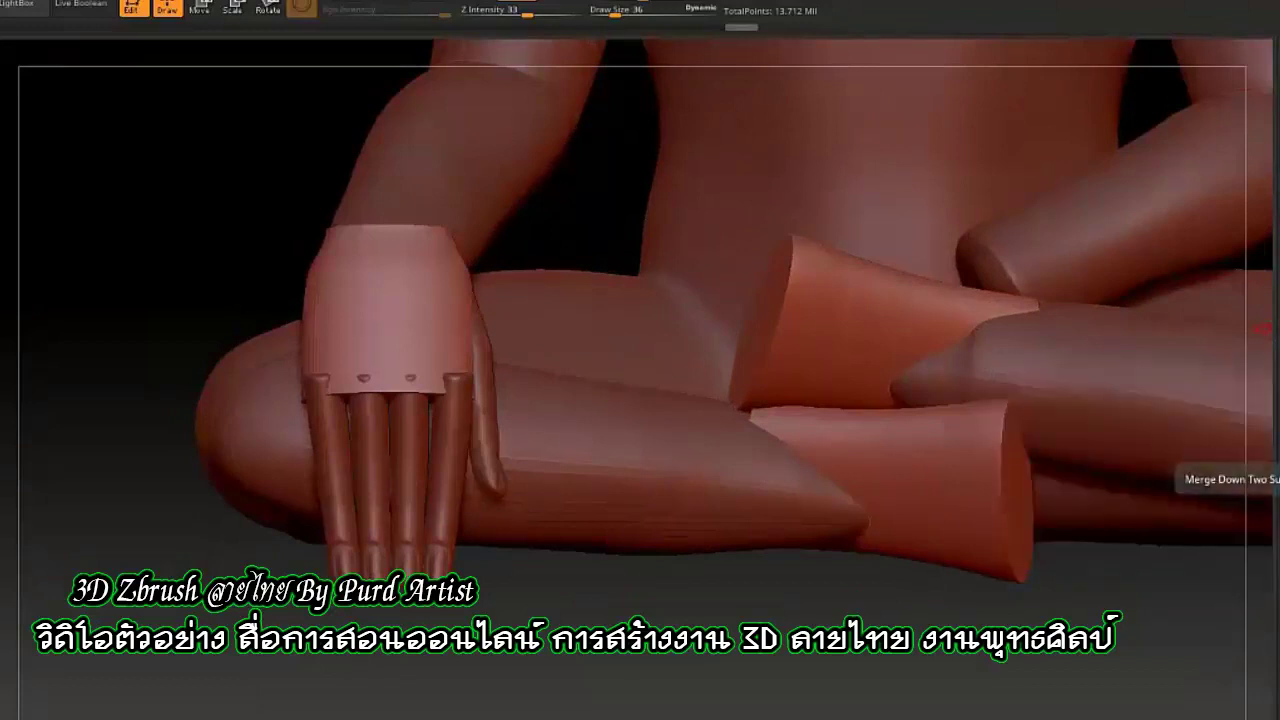
Step: Merge the thumb subtool down into the hand
left_click(1270, 478)
left_click(1230, 716)
left_click_drag(250, 150, 175, 253)
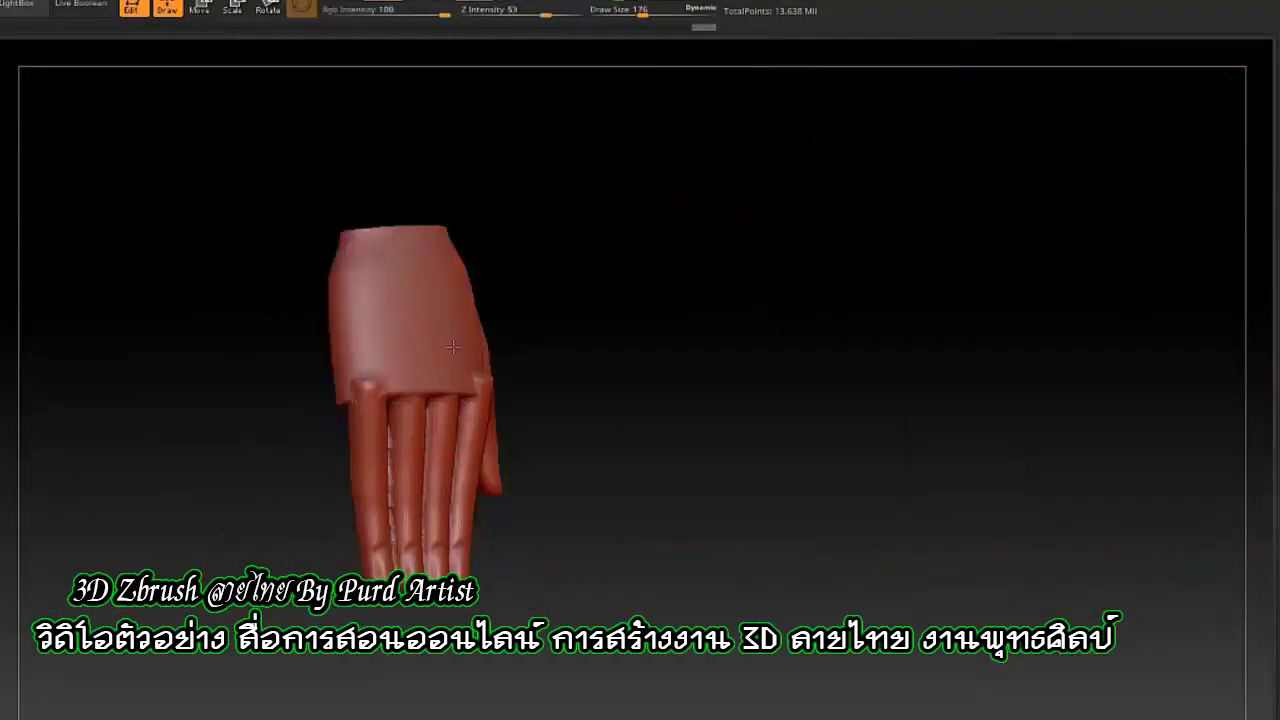
Step: Rotate the isolated hand to check how the fingers and thumb join the palm
mouse_move(760, 400)
left_mouse_down()
mouse_move(590, 408)
mouse_move(586, 357)
mouse_move(349, 312)
left_mouse_up()
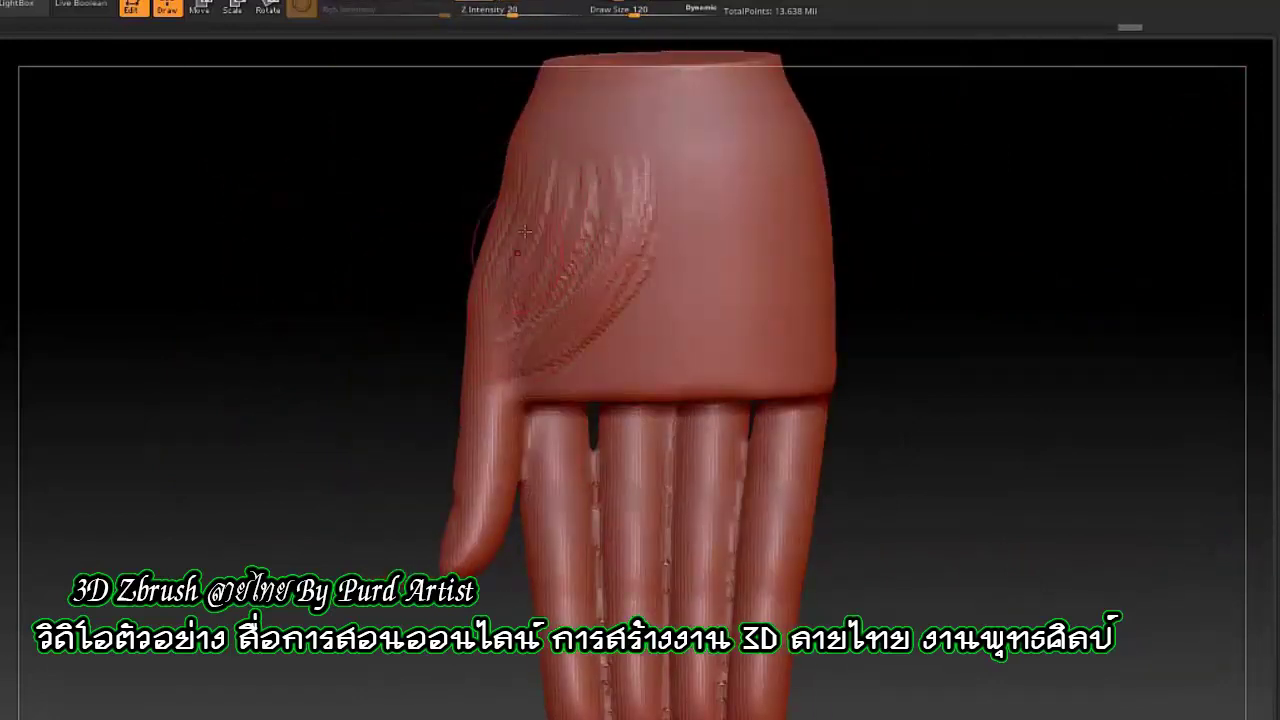
left_click_drag(542, 295, 240, 297)
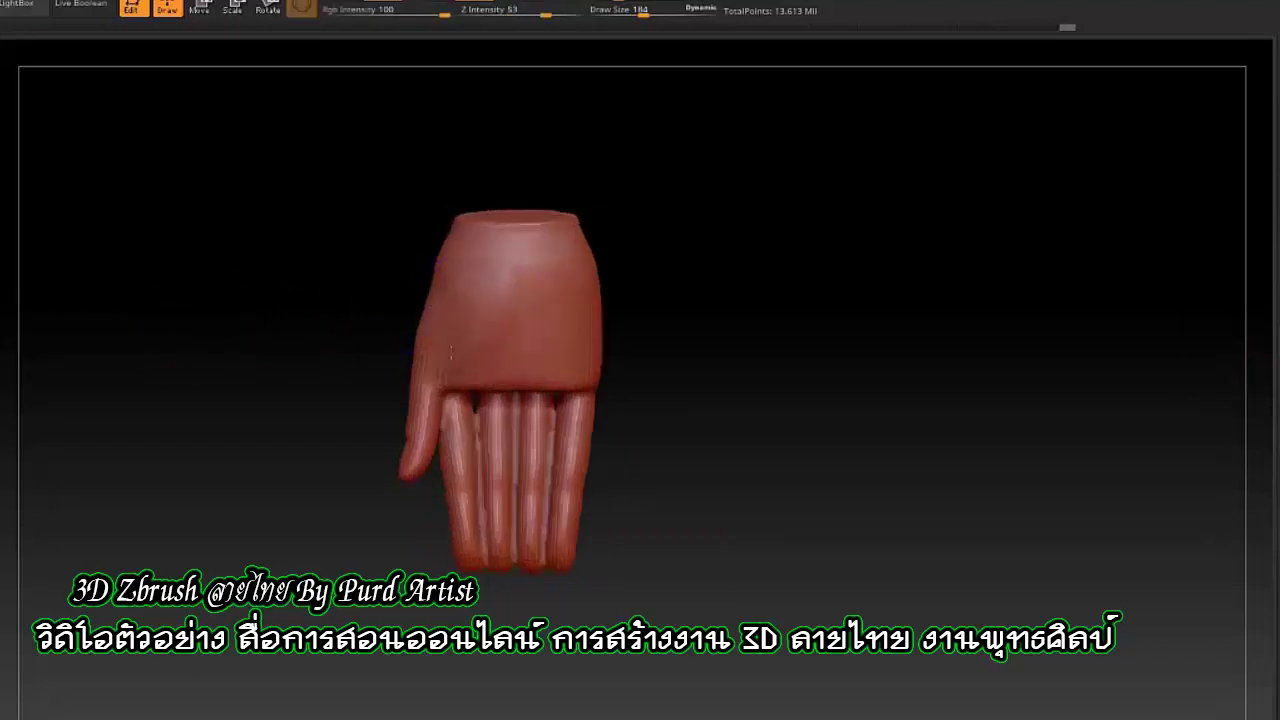
left_click_drag(451, 352, 462, 427)
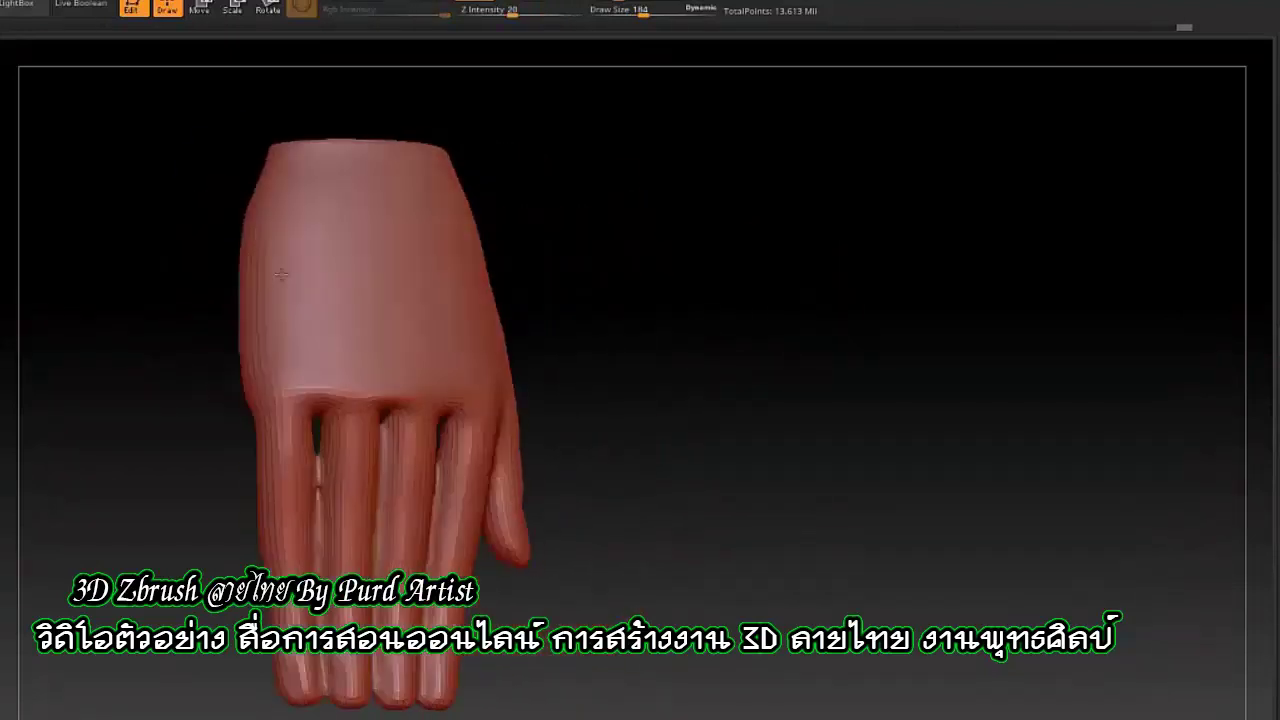
mouse_move(397, 382)
left_mouse_down()
mouse_move(485, 325)
mouse_move(477, 279)
left_mouse_up()
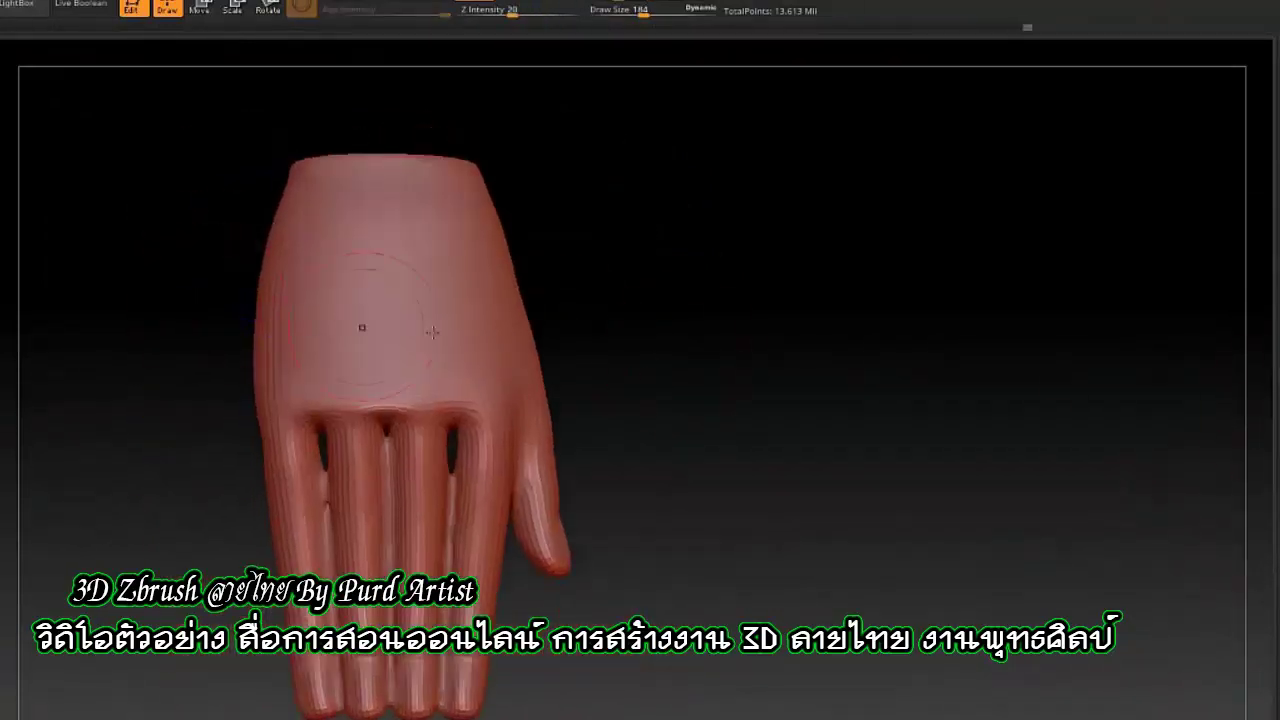
right_click_drag(323, 524, 191, 446)
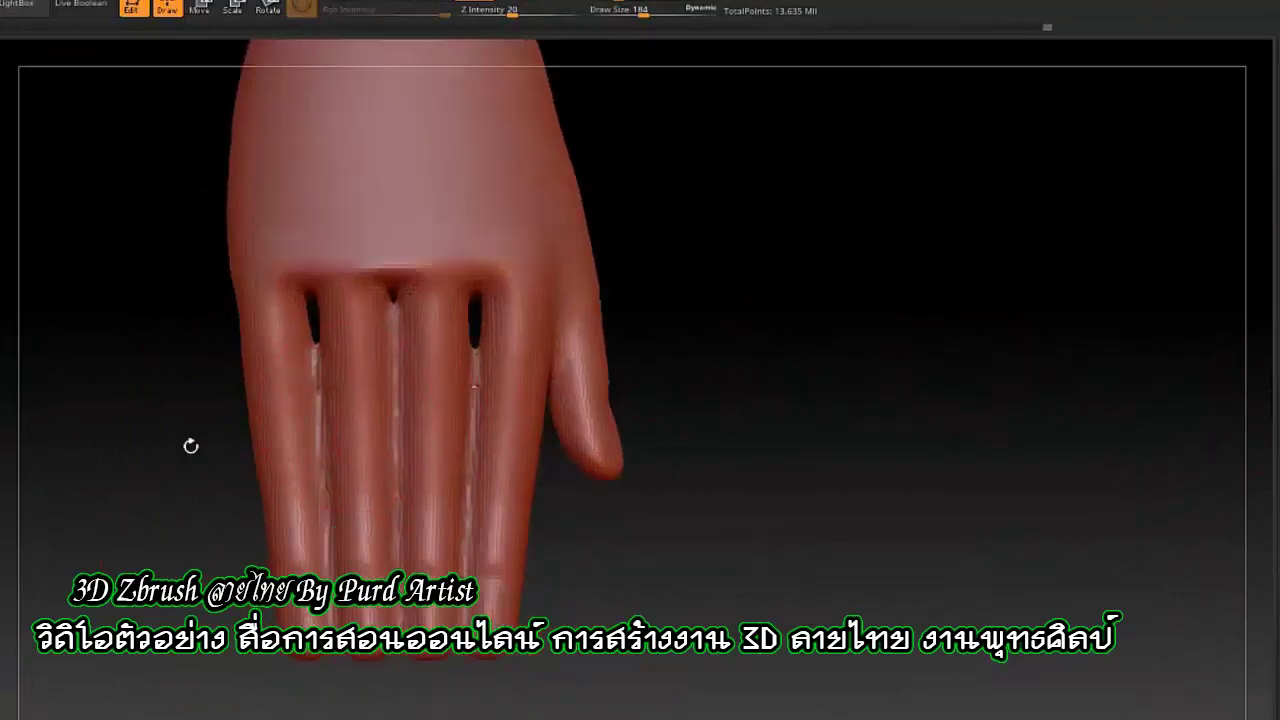
right_click_drag(474, 385, 557, 270)
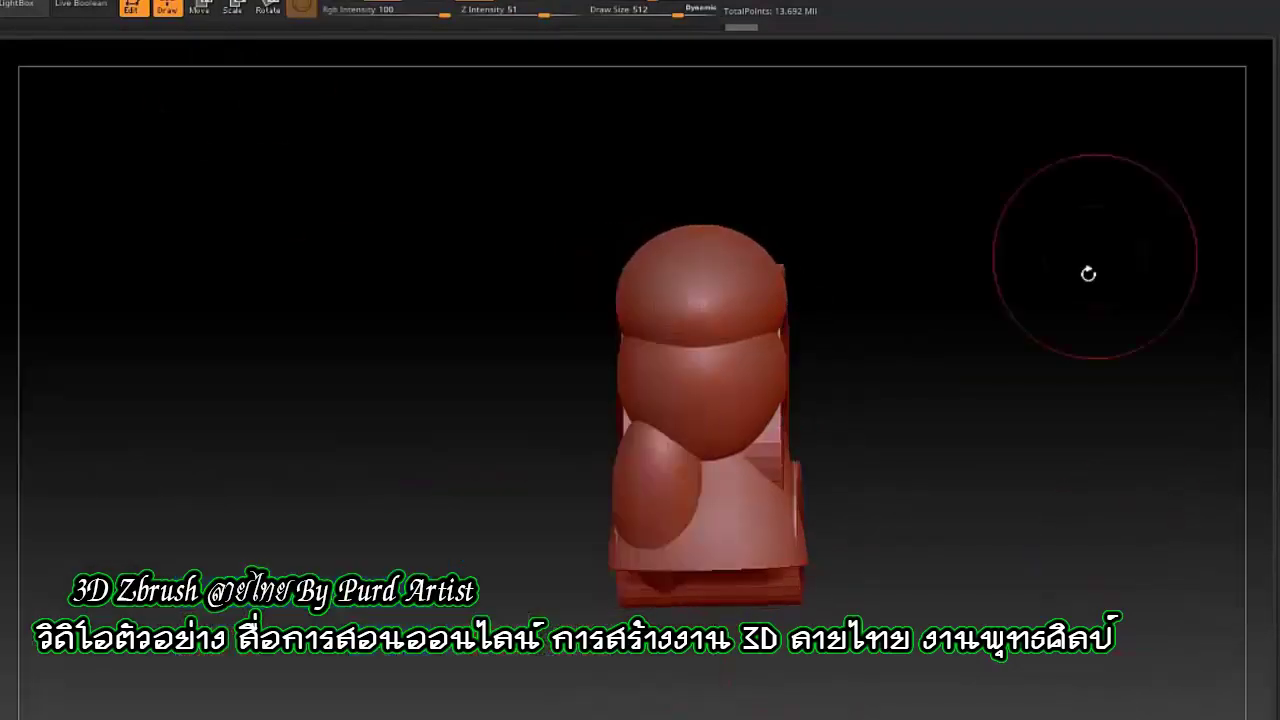
Step: Merge the separate foot pieces down into a single subtool
left_click(1268, 200)
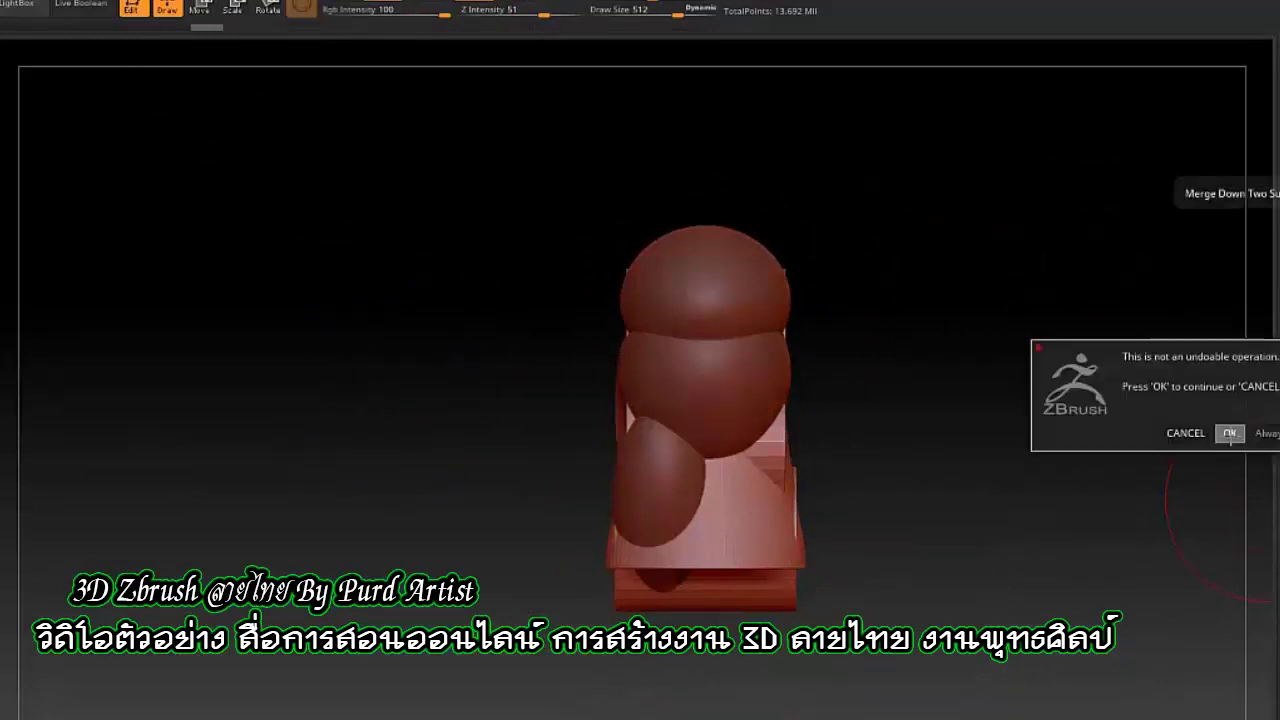
left_click(1230, 431)
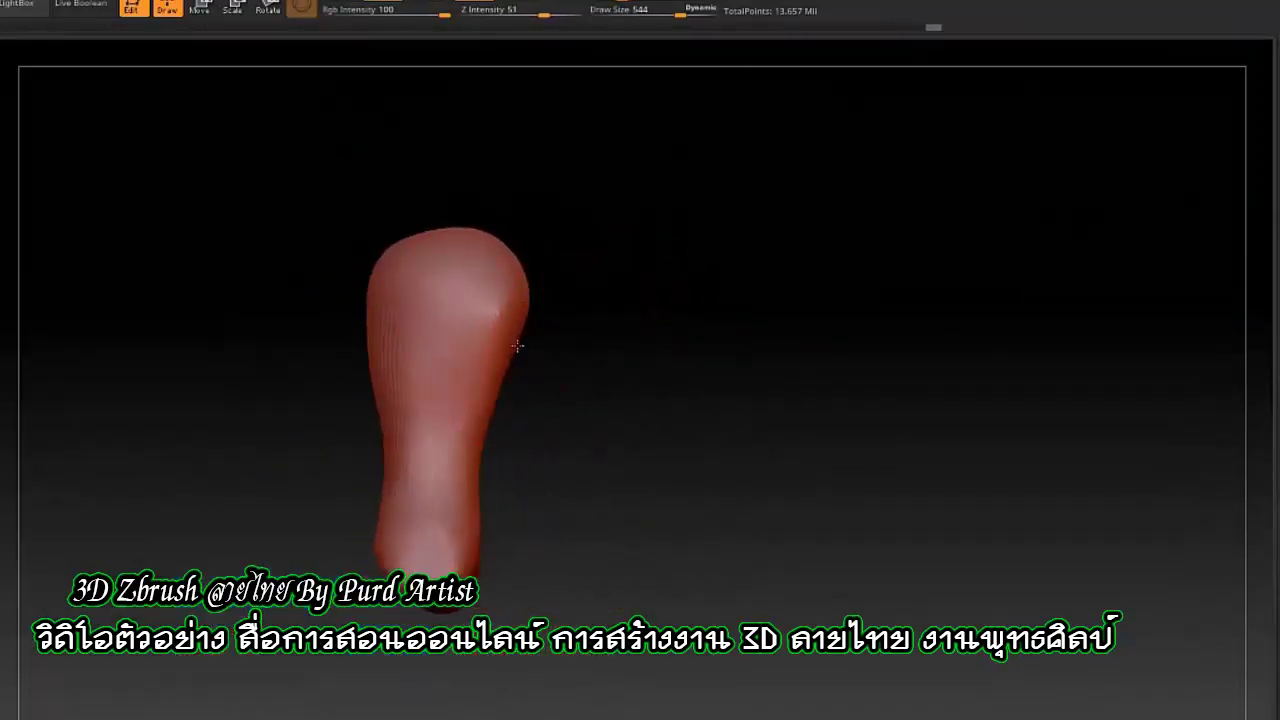
Step: Insert a Cylinder3D and move it below the foot as the first toe
left_click_drag(406, 386, 774, 323)
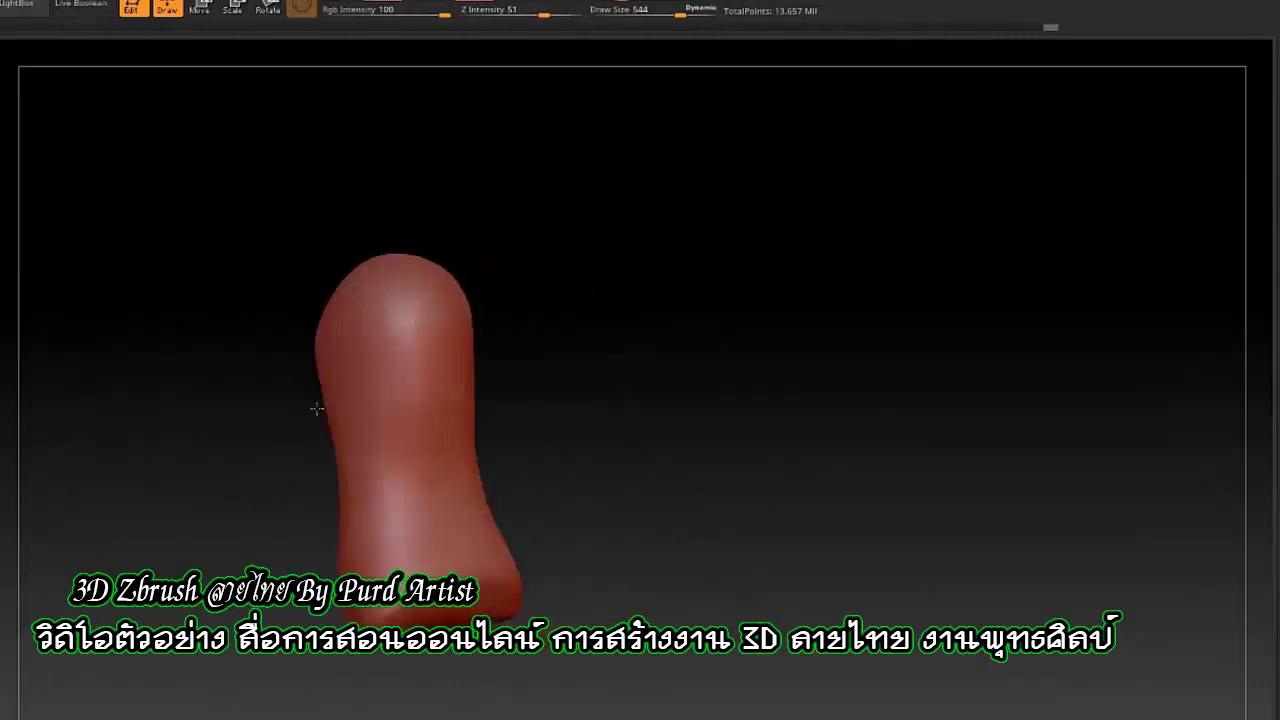
left_click(1273, 505)
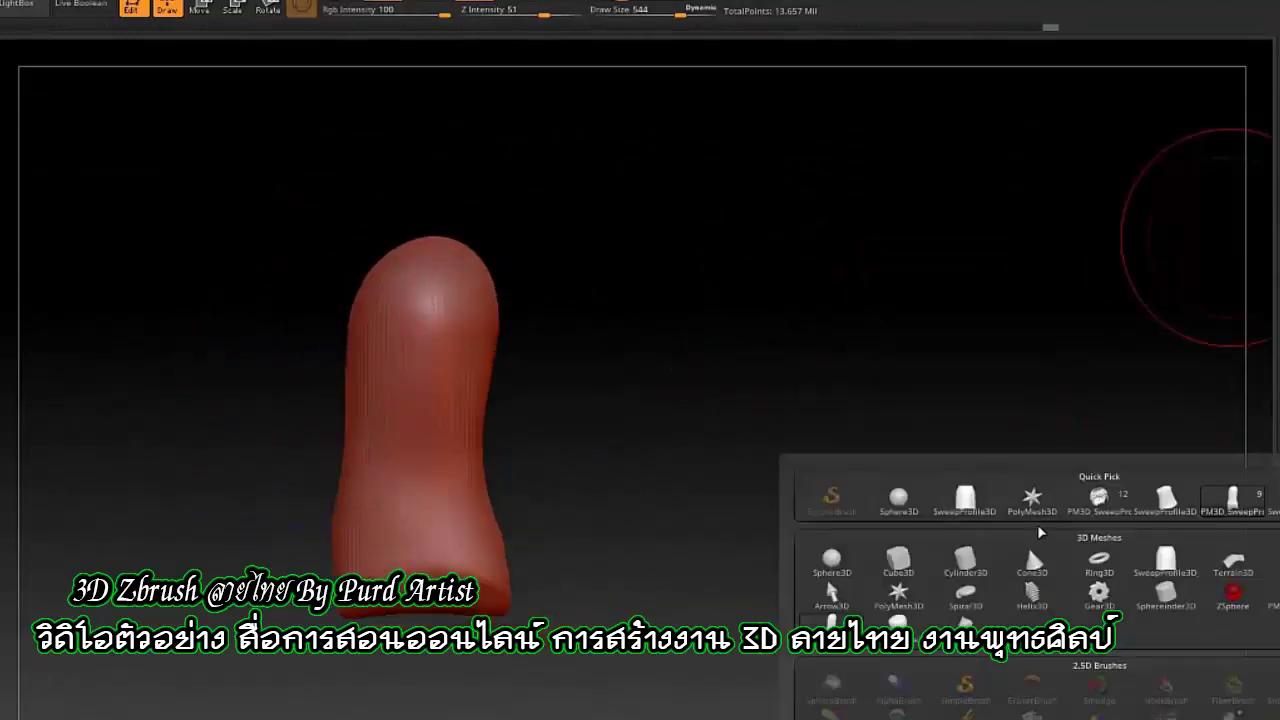
left_click(965, 560)
key("w")
left_click_drag(560, 430, 474, 646)
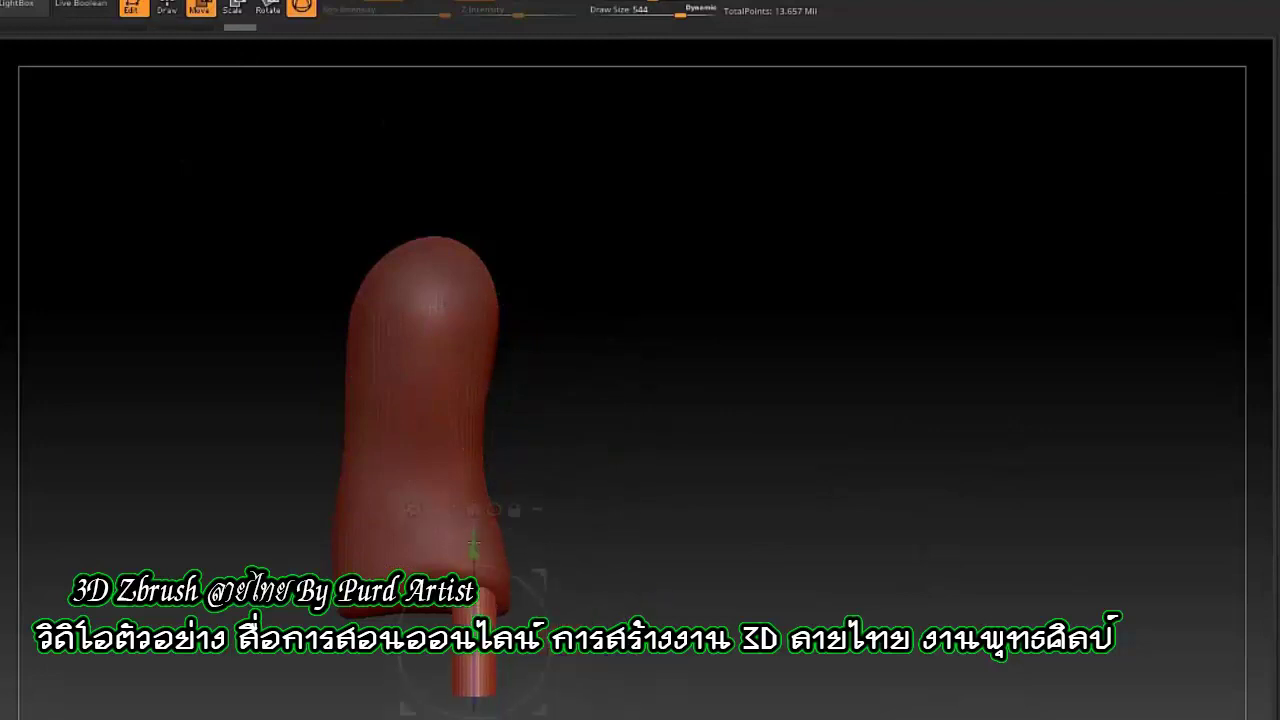
mouse_move(700, 400)
left_mouse_down()
mouse_move(740, 380)
mouse_move(770, 400)
left_mouse_up()
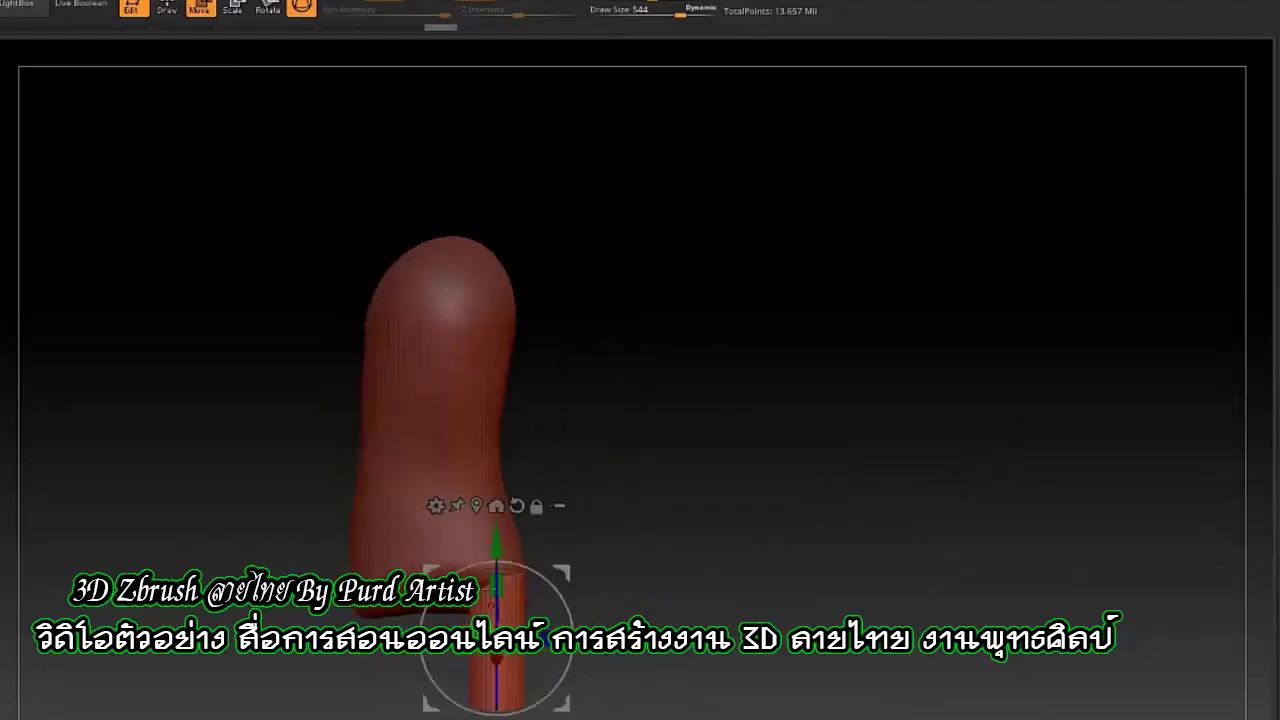
left_click_drag(397, 663, 560, 450)
left_click(166, 10)
Step: Position the toe beside the foot and duplicate it into more toes
left_click_drag(583, 512, 1210, 290)
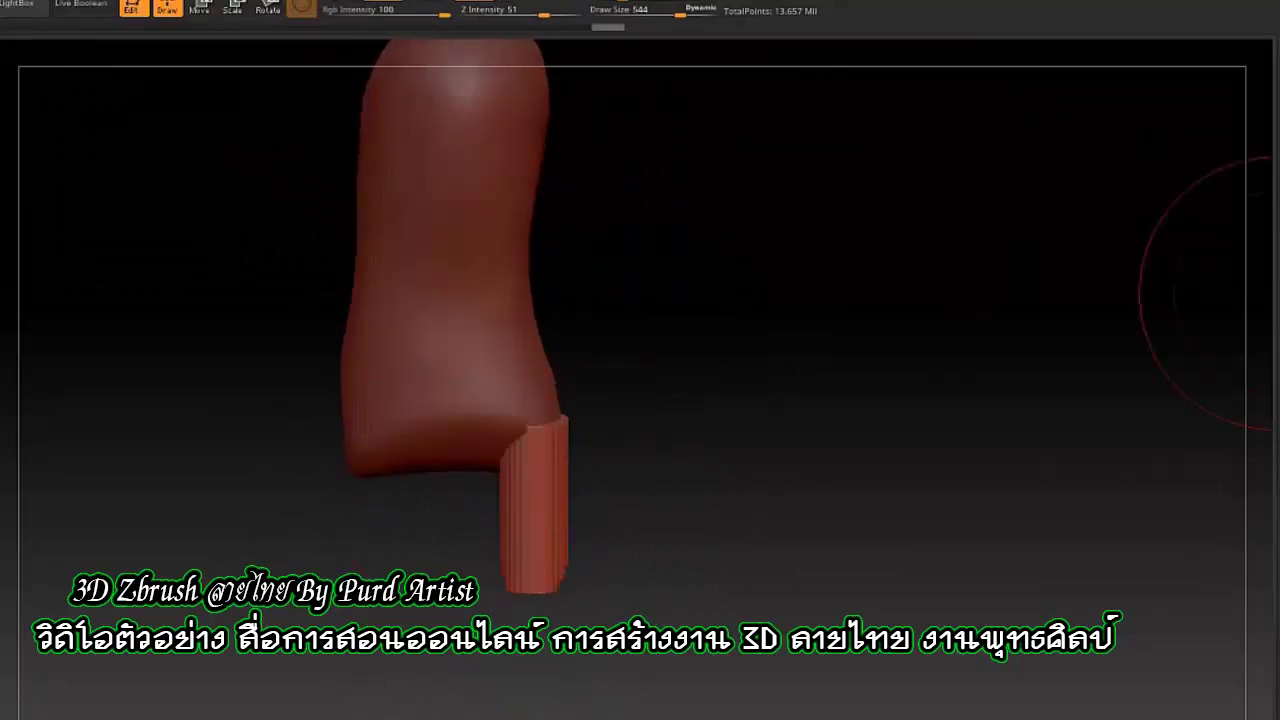
mouse_move(455, 620)
left_mouse_down()
mouse_move(1265, 400)
mouse_move(900, 420)
left_mouse_up()
left_click_drag(760, 470, 673, 495)
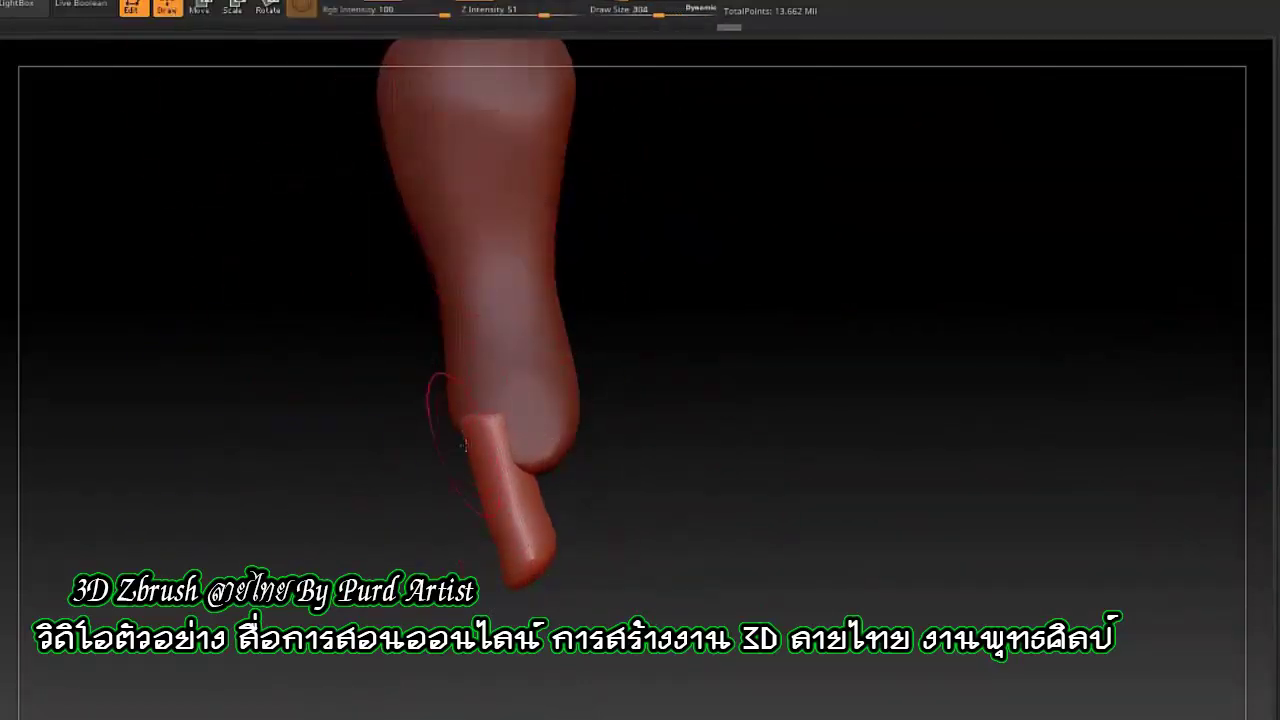
mouse_move(510, 572)
left_mouse_down()
mouse_move(443, 429)
mouse_move(380, 405)
left_mouse_up()
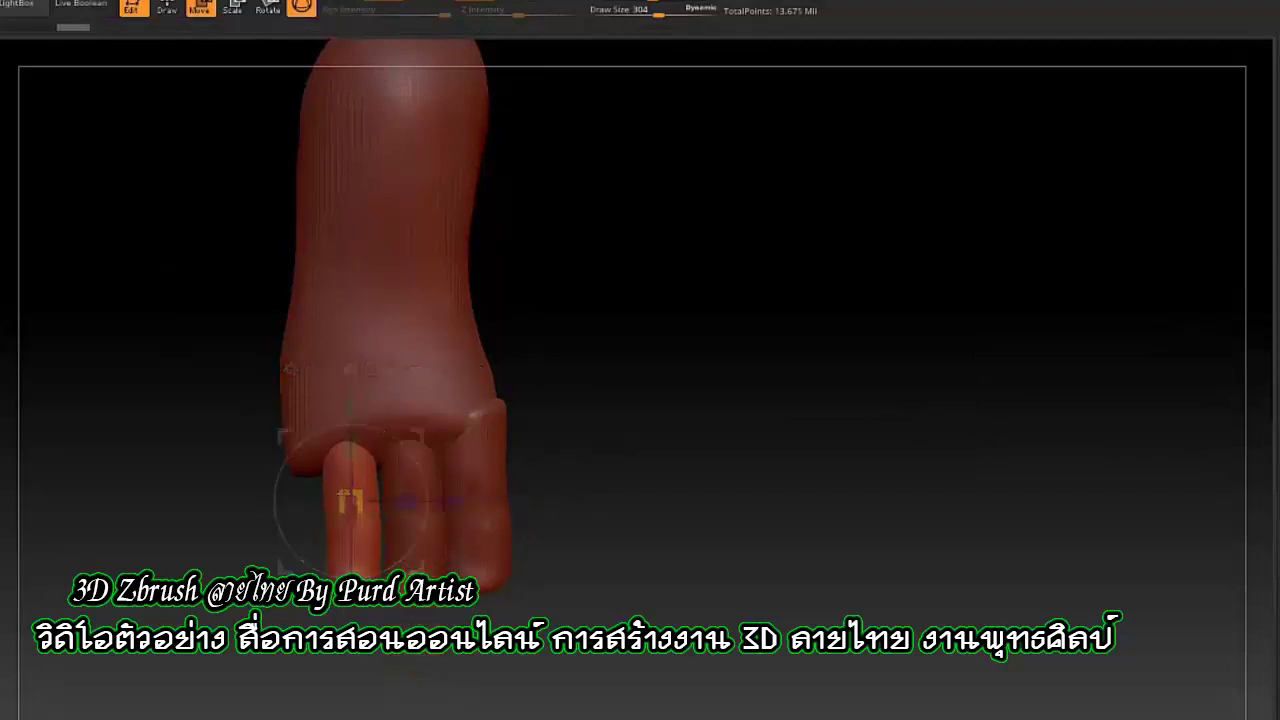
key("ctrl+shift+d")
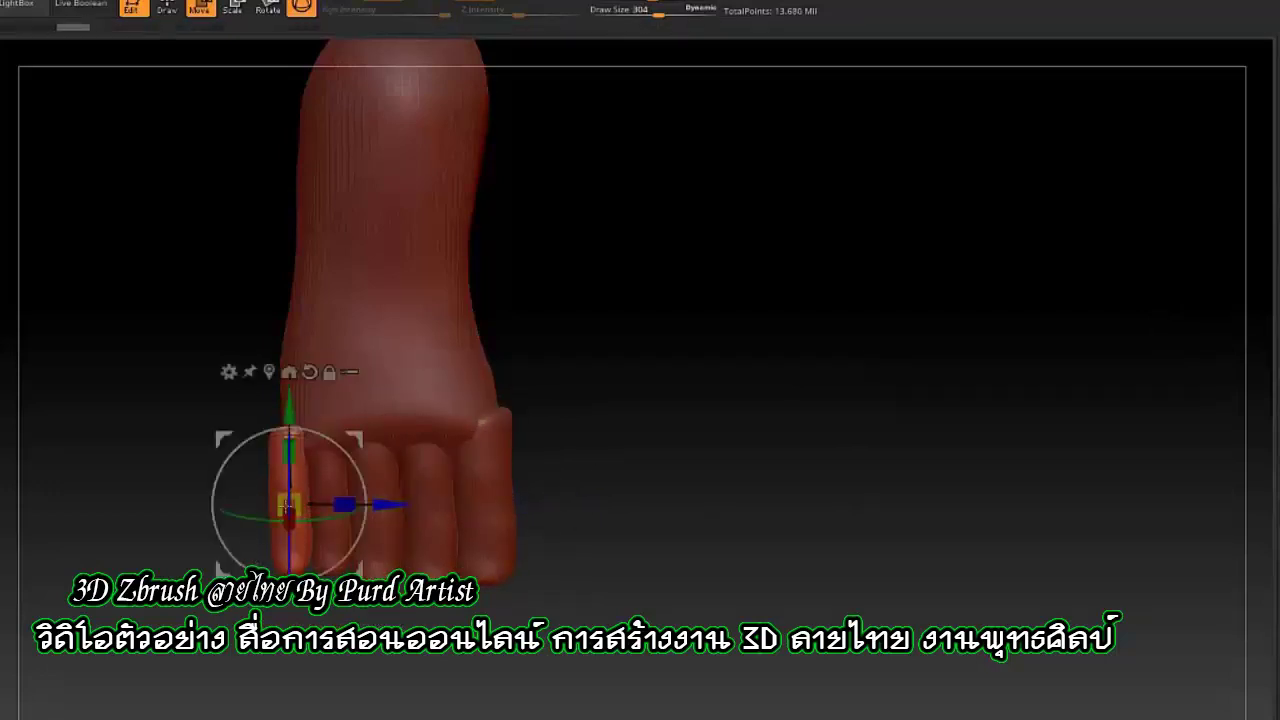
left_click_drag(700, 400, 640, 420)
left_click_drag(300, 300, 241, 342)
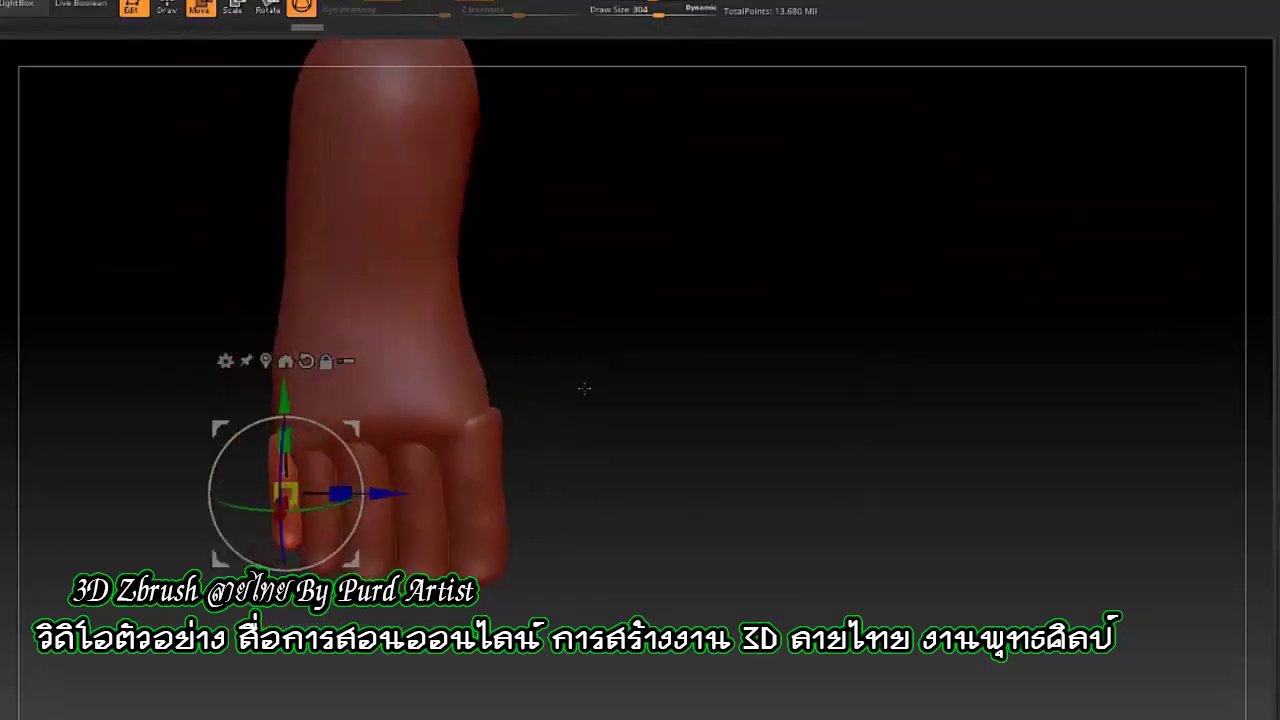
Step: Merge the toes into the foot and review the toed foot from the side and above
key("q")
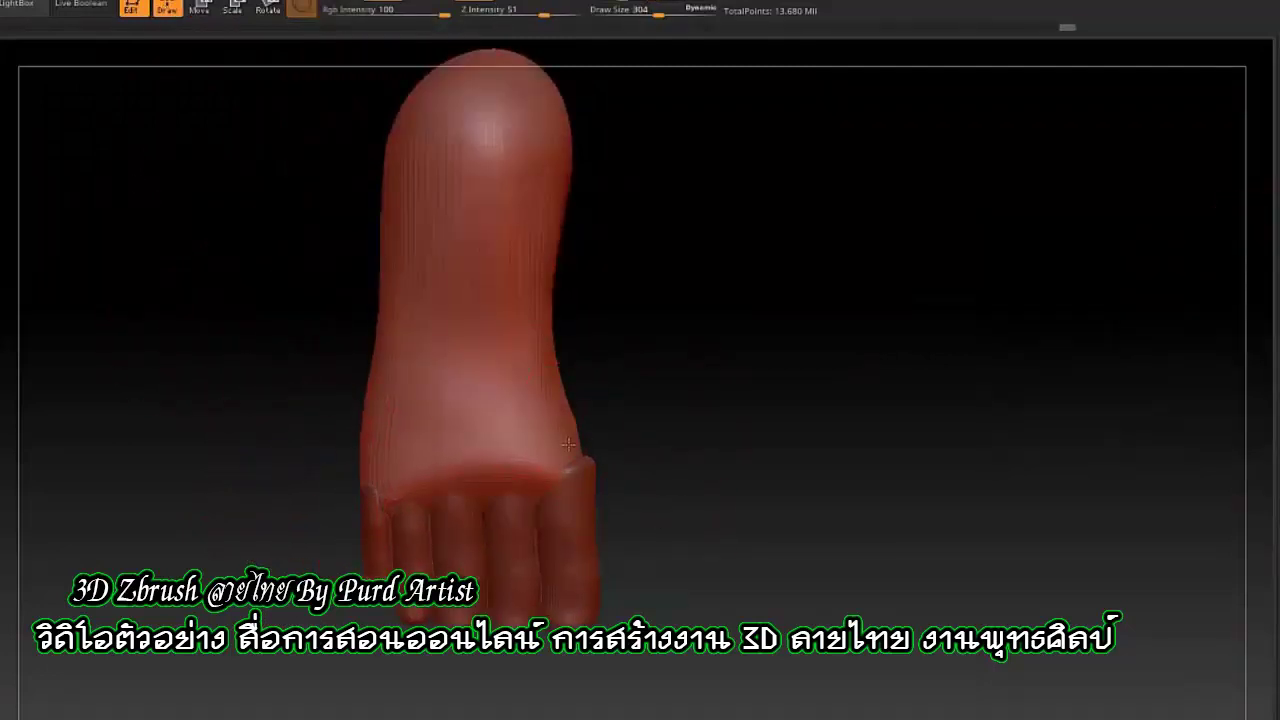
mouse_move(567, 443)
left_mouse_down()
mouse_move(360, 366)
mouse_move(344, 347)
left_mouse_up()
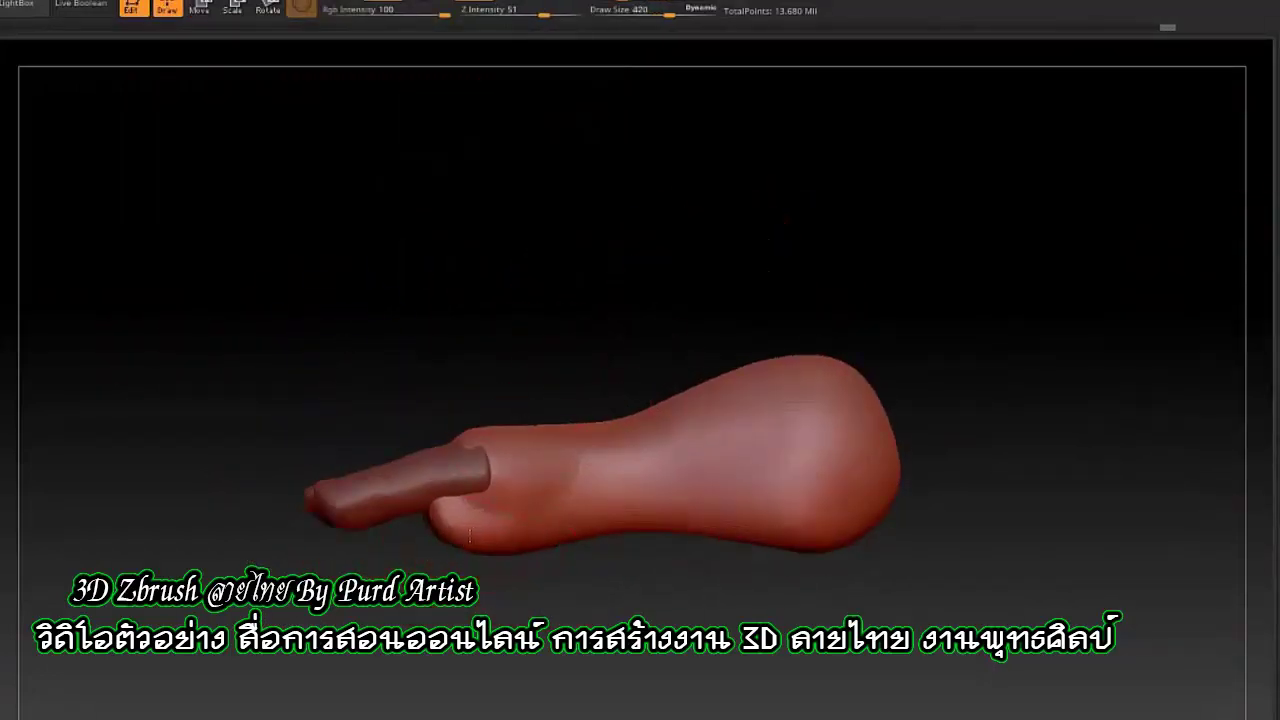
left_click_drag(470, 537, 349, 523)
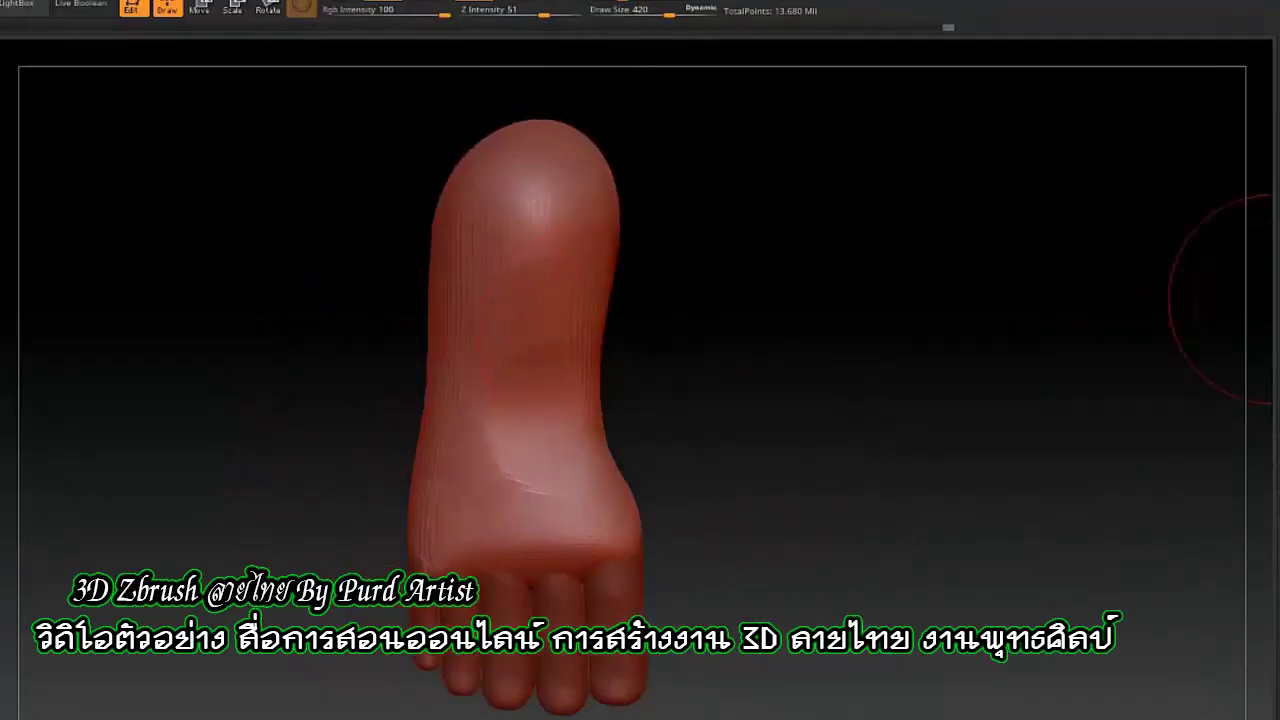
left_click(1227, 582)
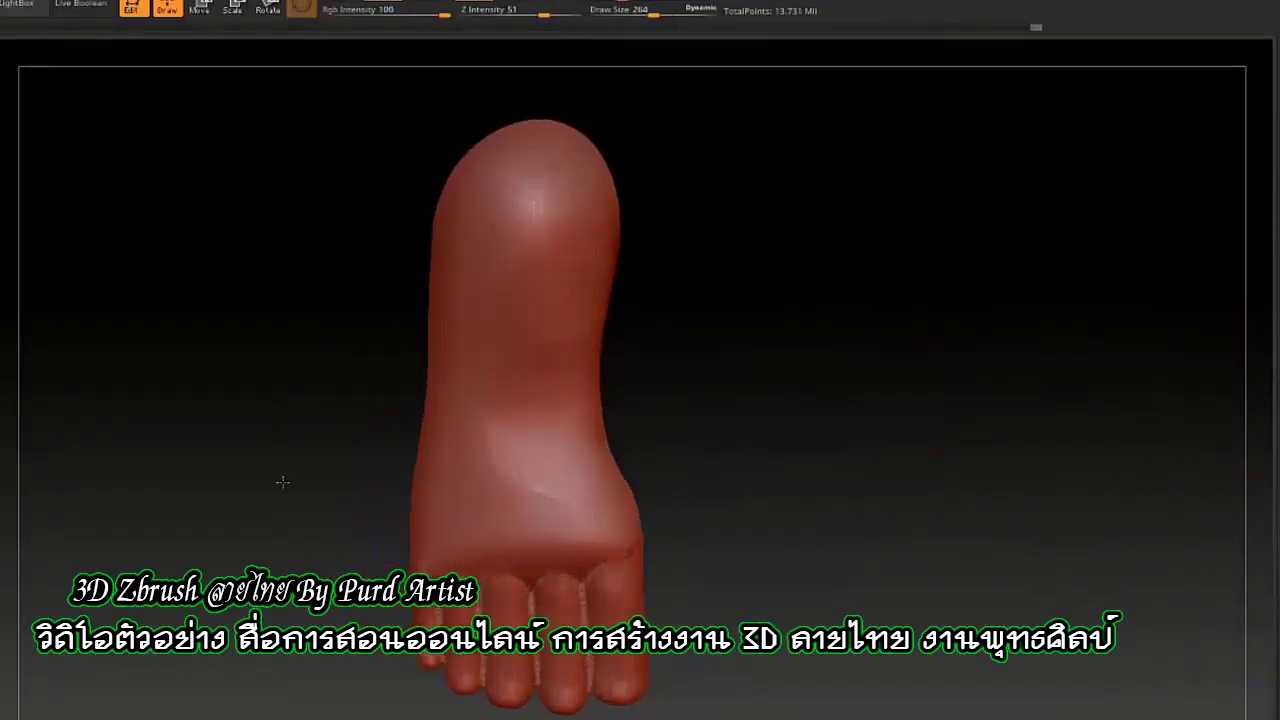
left_click_drag(282, 482, 191, 380)
mouse_move(300, 430)
left_mouse_down()
mouse_move(443, 521)
mouse_move(506, 443)
left_mouse_up()
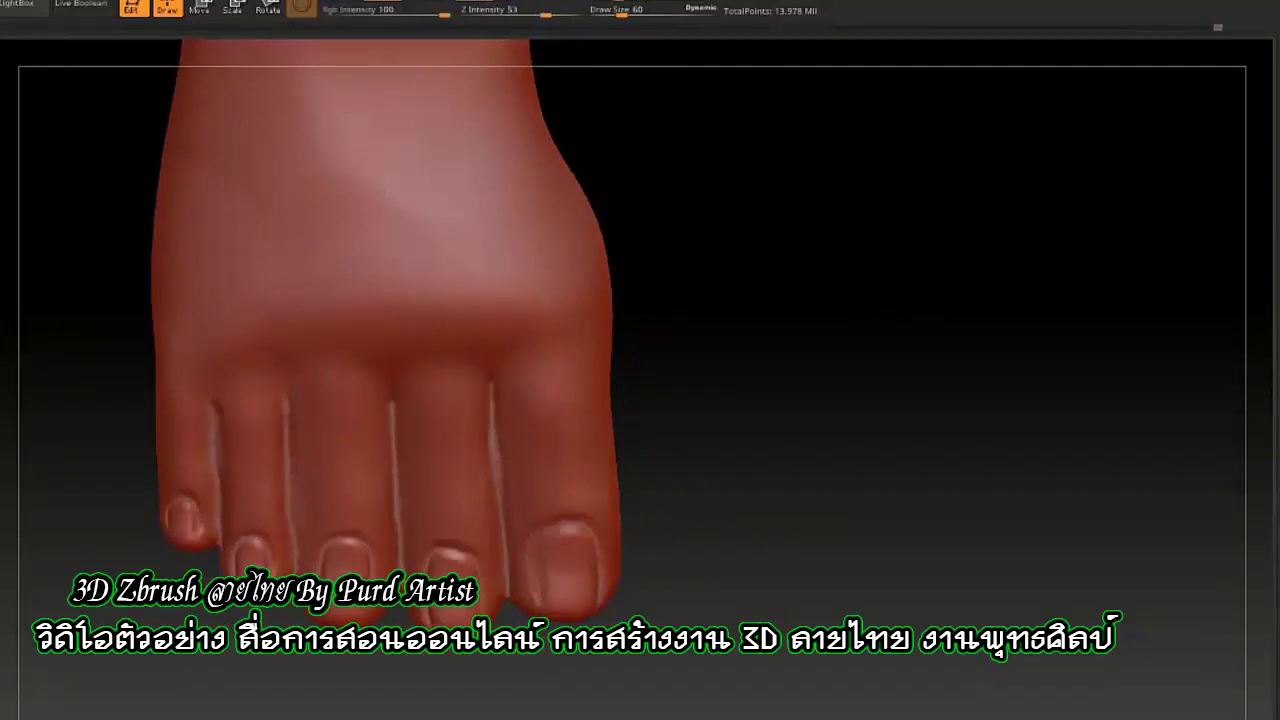
mouse_move(291, 486)
left_mouse_down()
mouse_move(314, 420)
mouse_move(277, 423)
mouse_move(553, 431)
left_mouse_up()
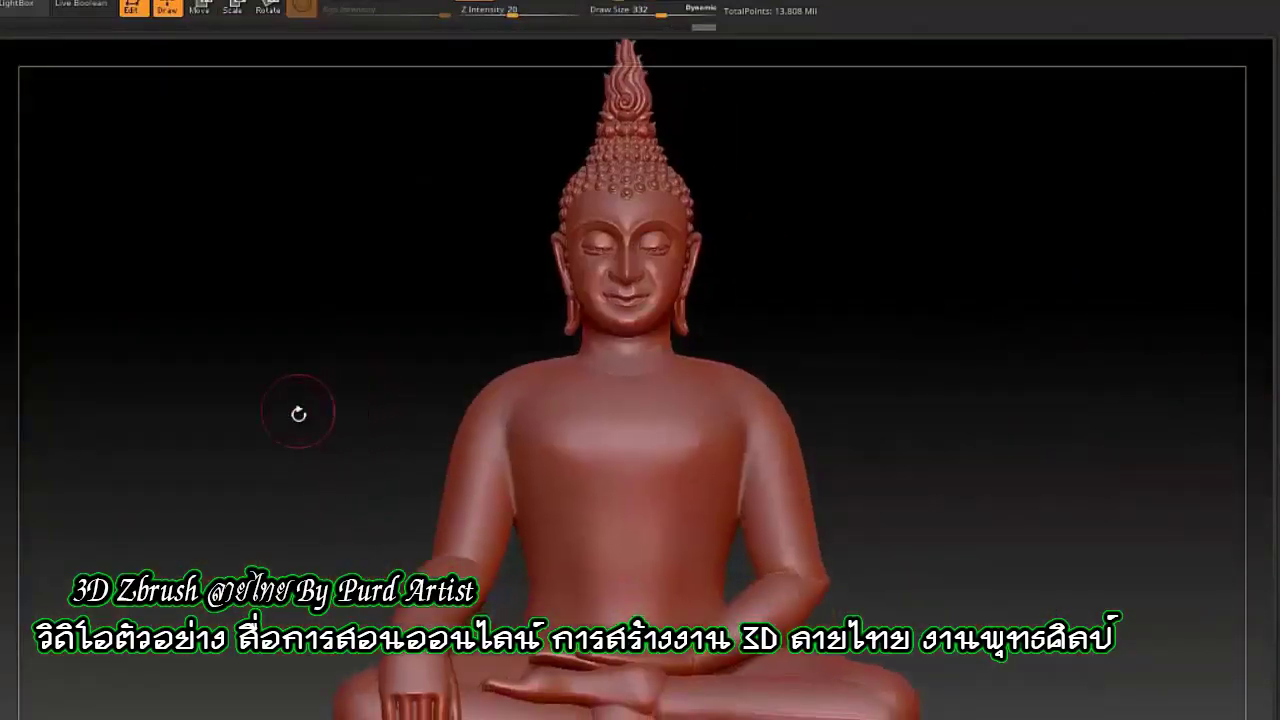
Step: Spin the finished Buddha statue around to inspect it
left_click_drag(298, 413, 335, 380)
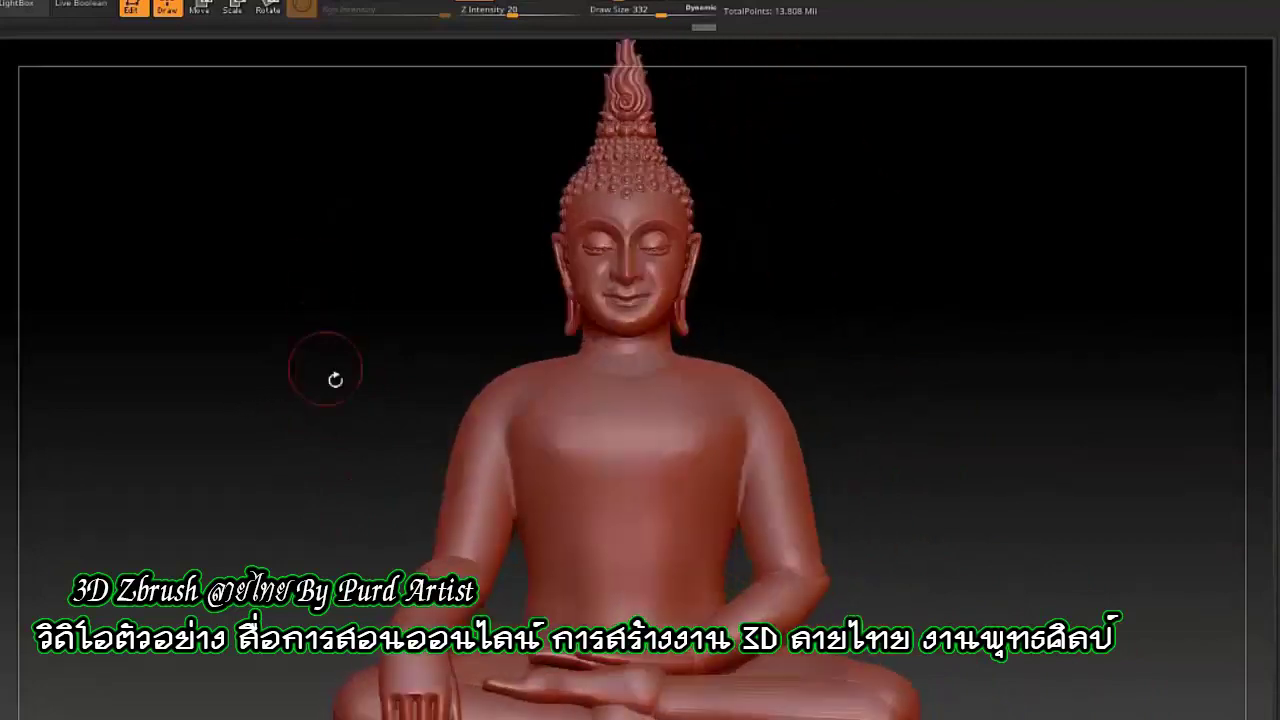